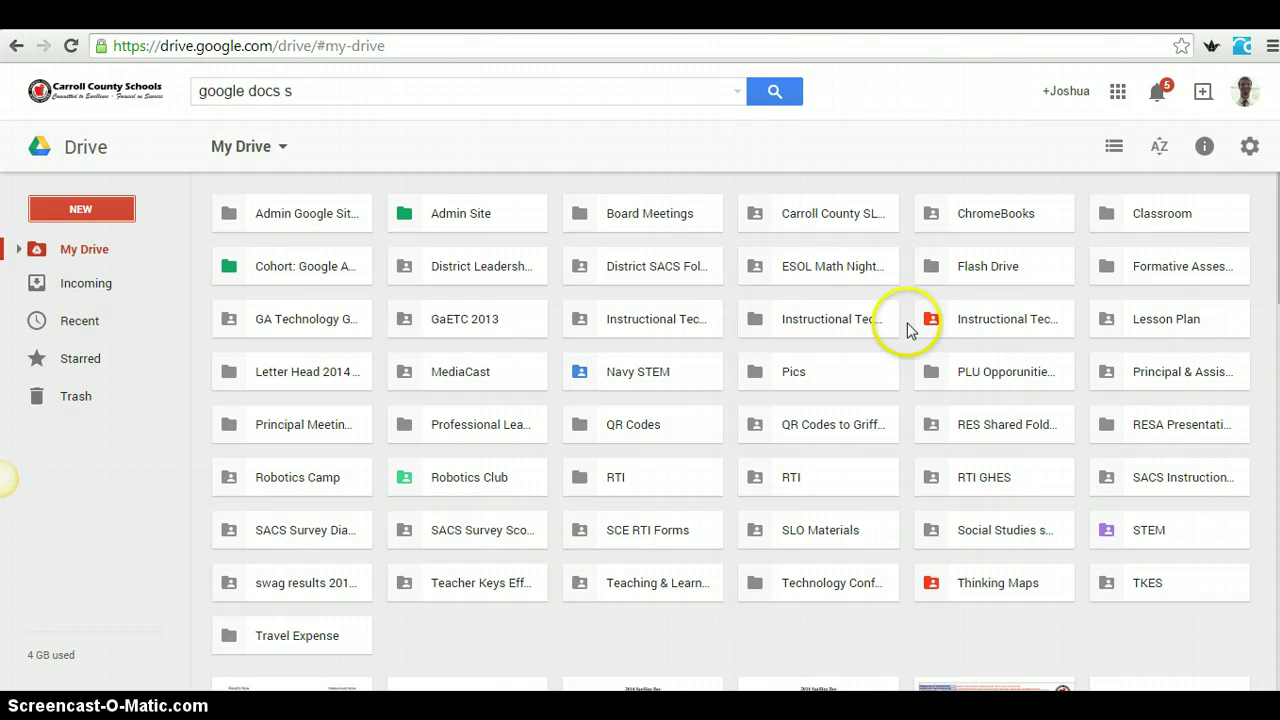
click(1251, 150)
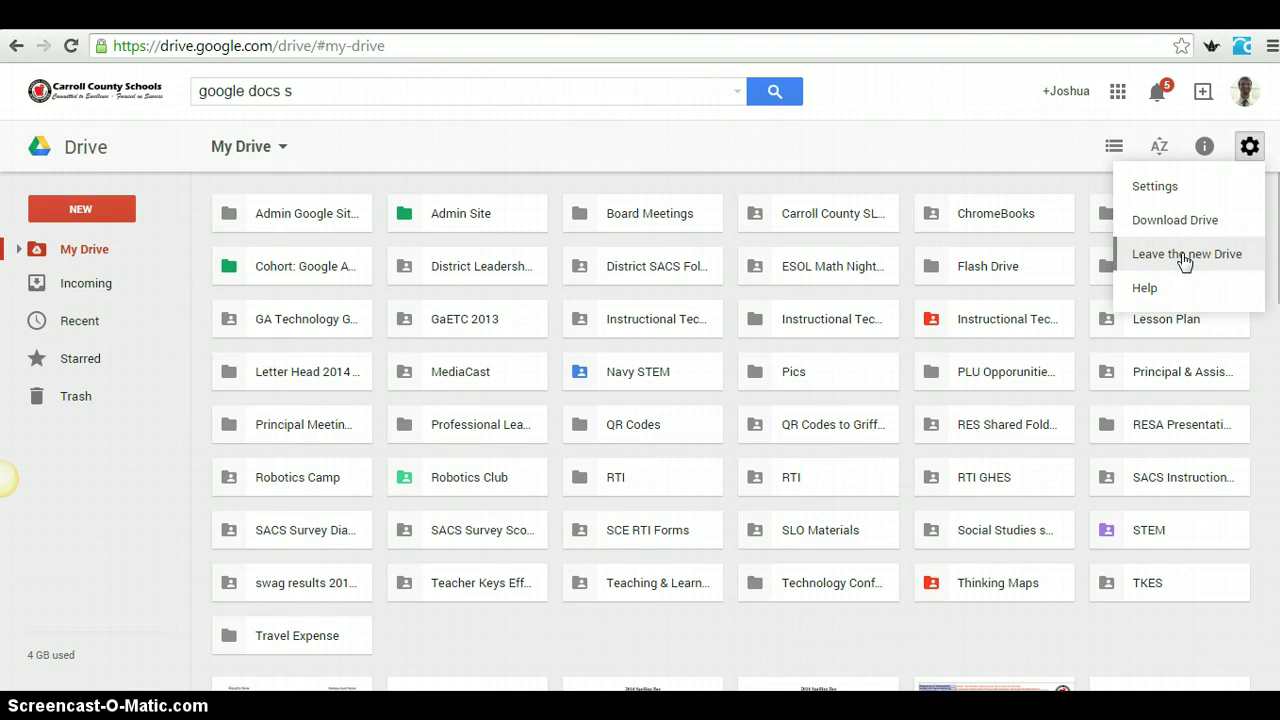
click(845, 146)
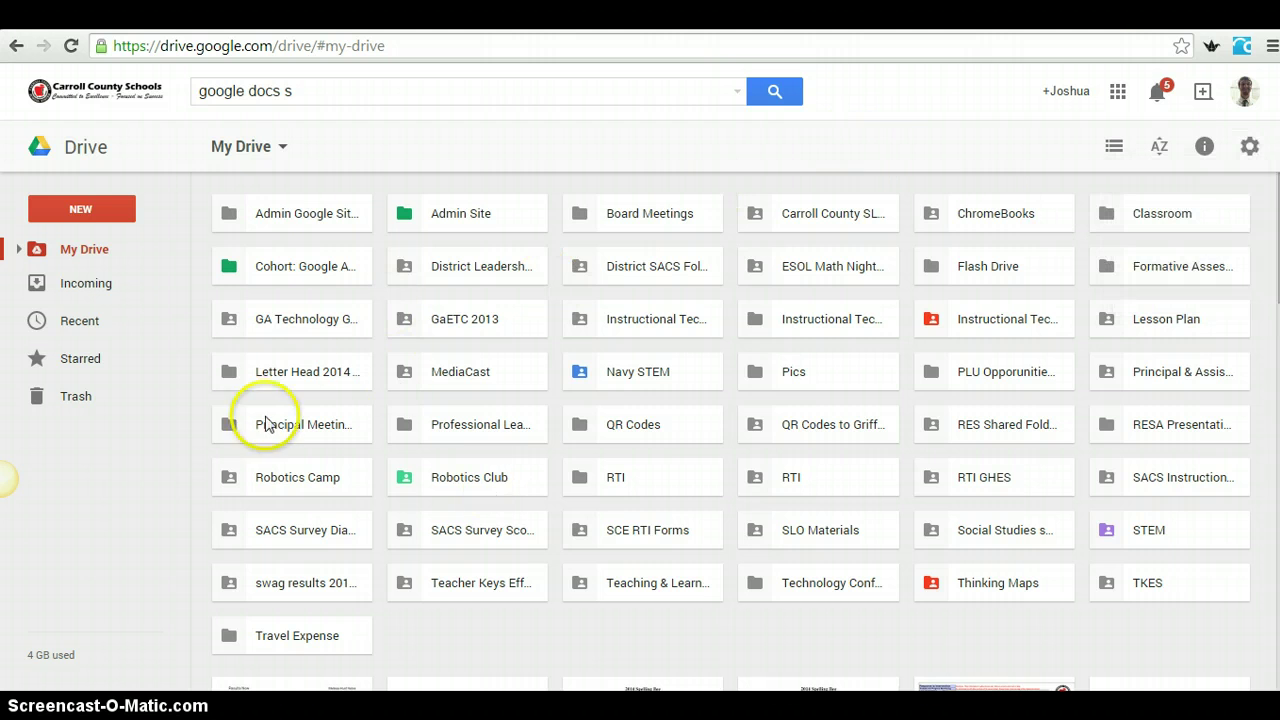
- Create a new Google Docs document and name it "Test 1"
click(82, 212)
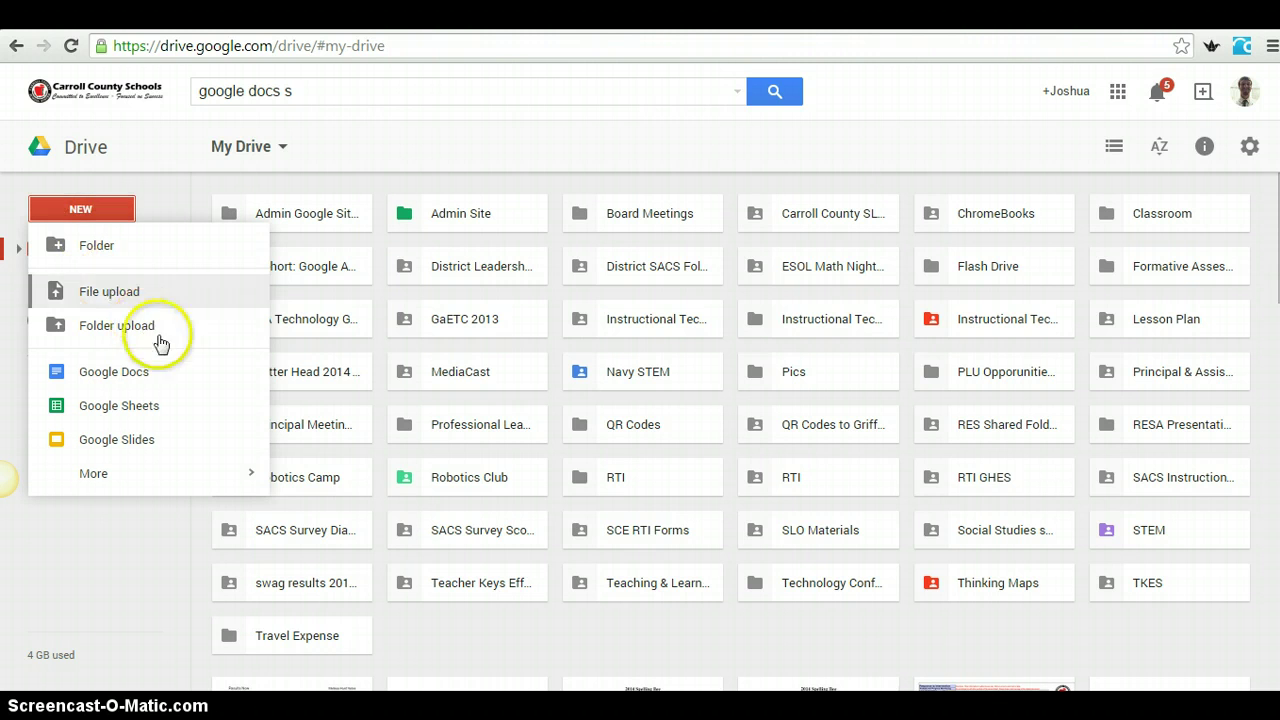
click(179, 375)
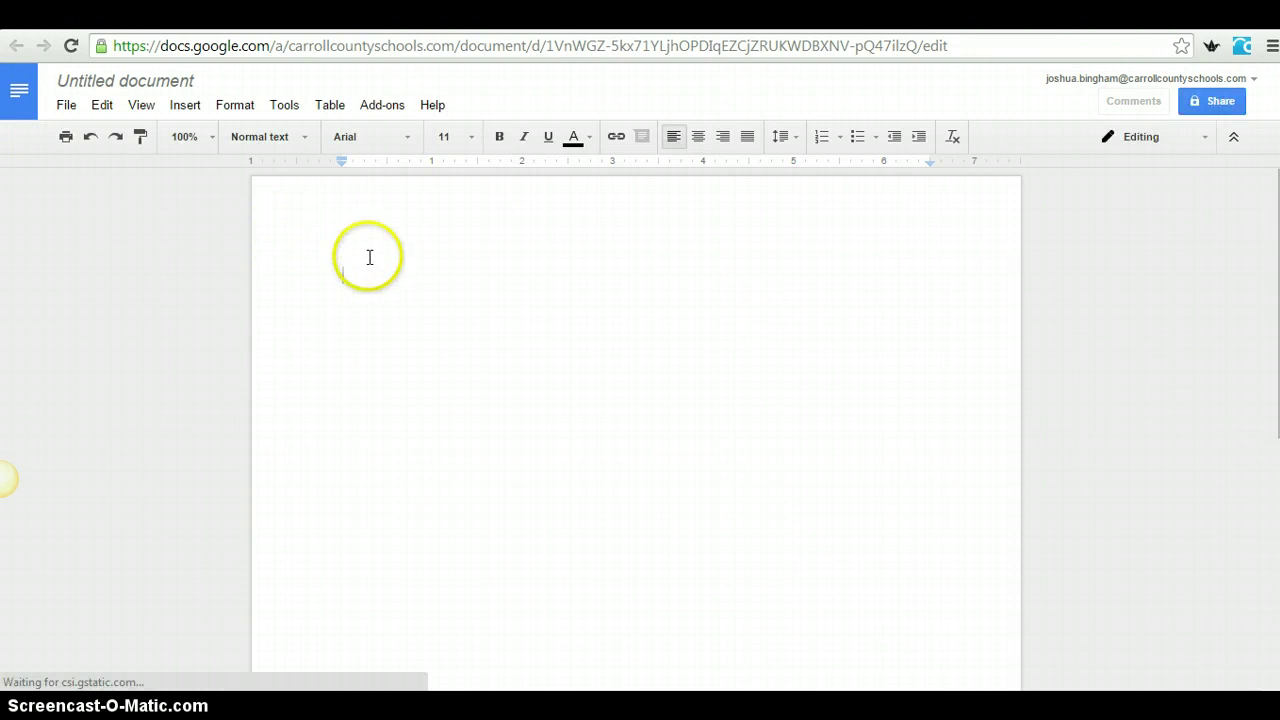
click(148, 82)
text(Test 1)
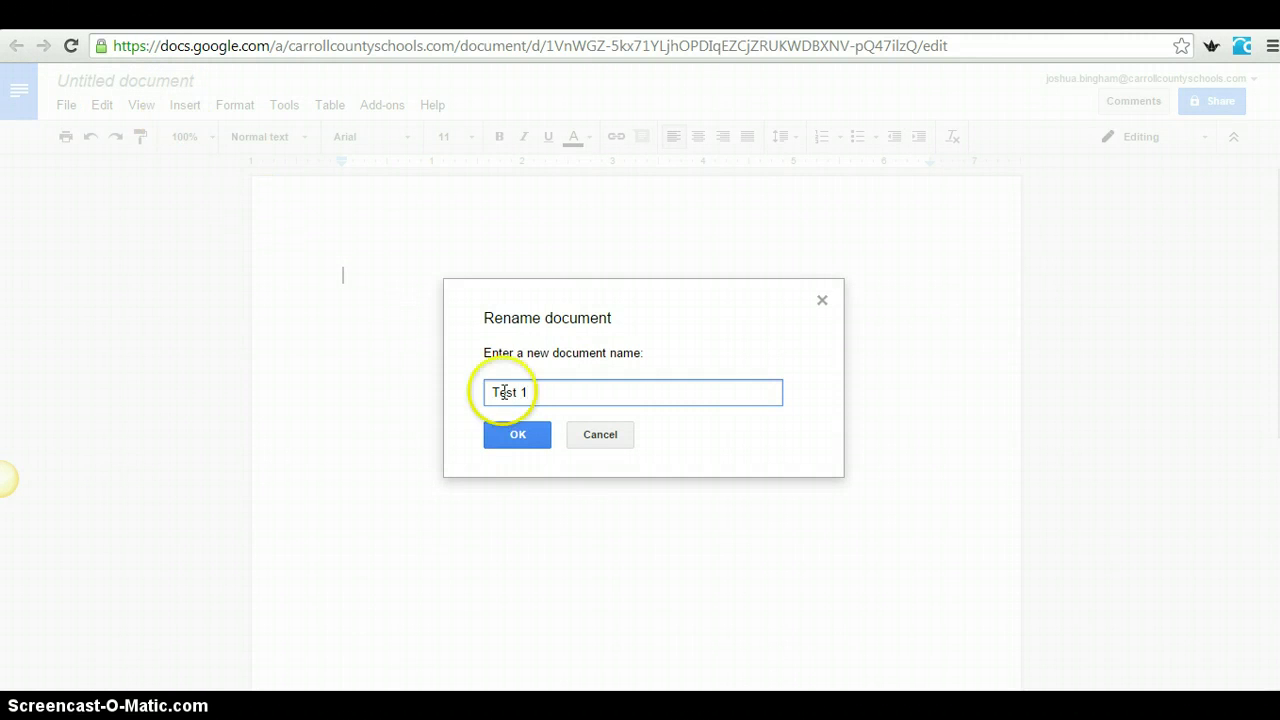
click(517, 434)
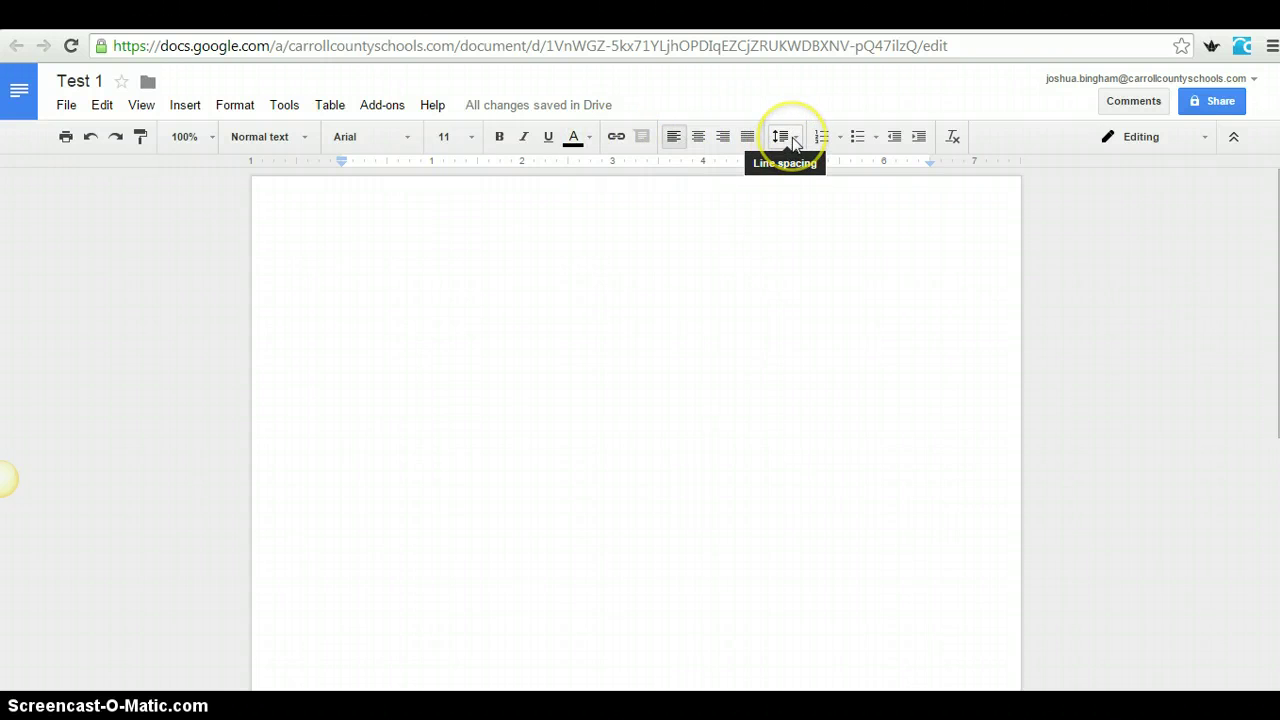
- Set the line spacing of the blank document to Double
click(548, 331)
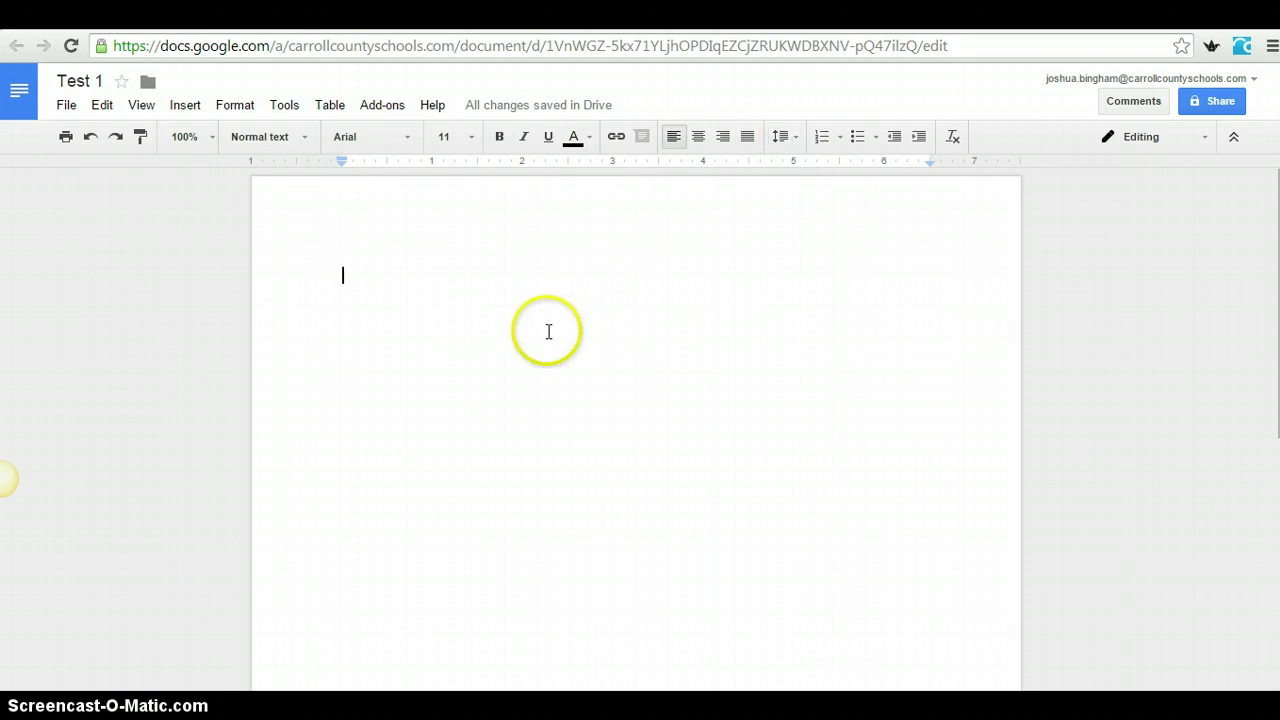
right_click(548, 331)
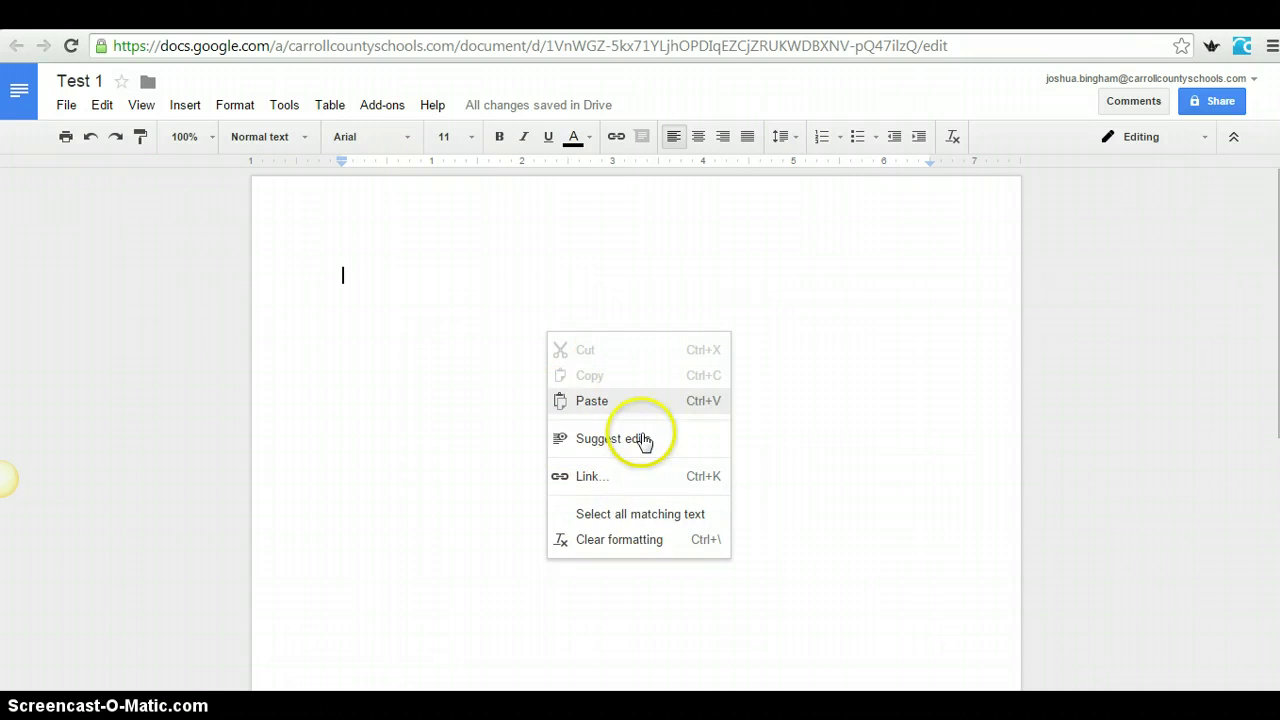
click(786, 303)
click(783, 136)
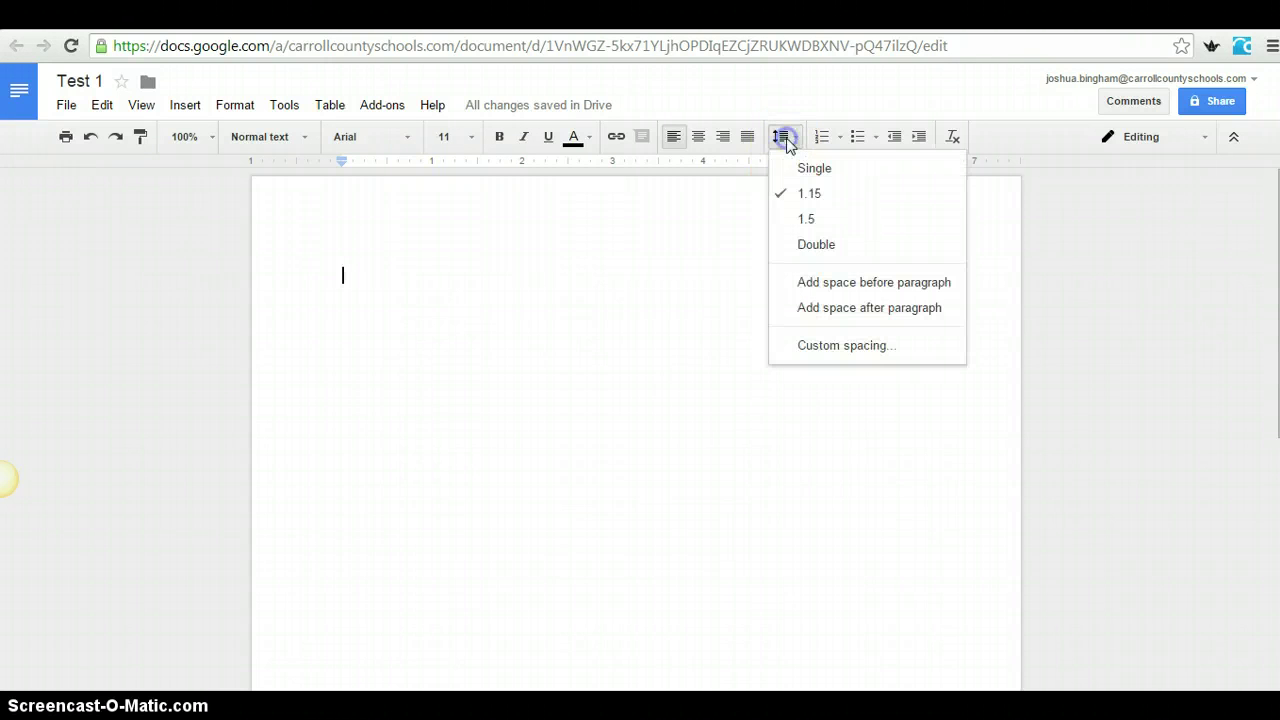
click(846, 250)
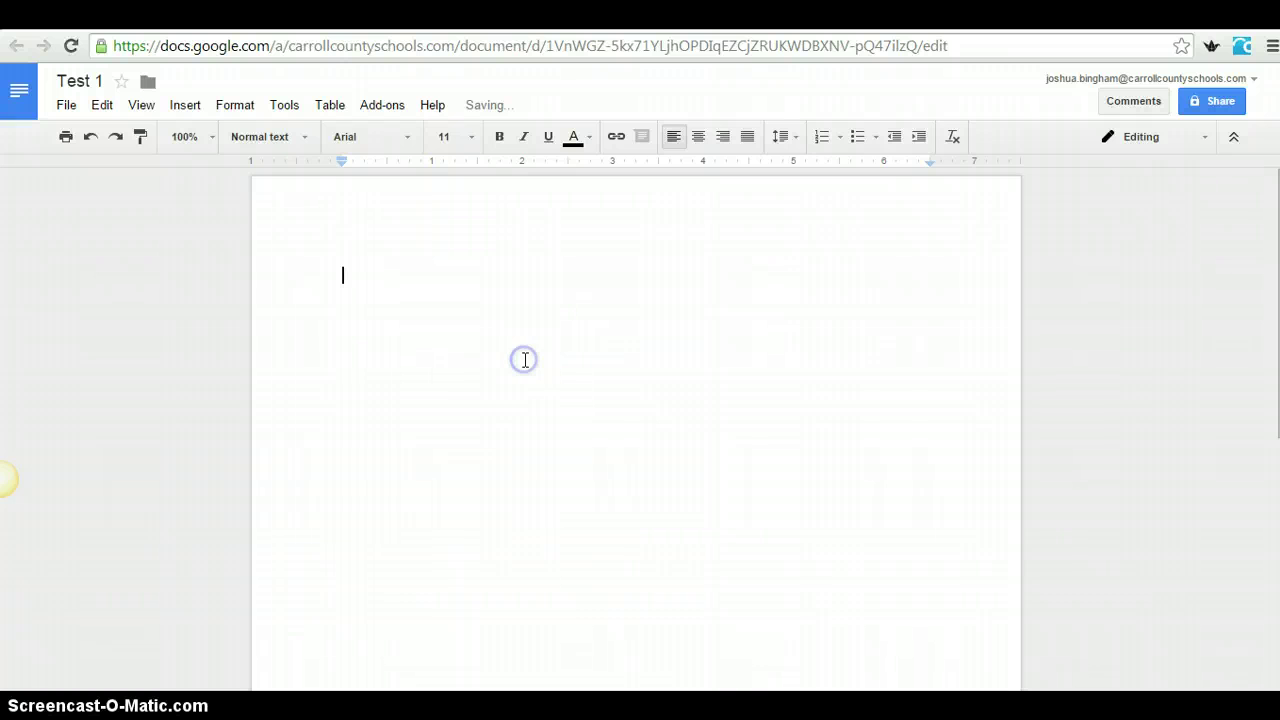
click(454, 284)
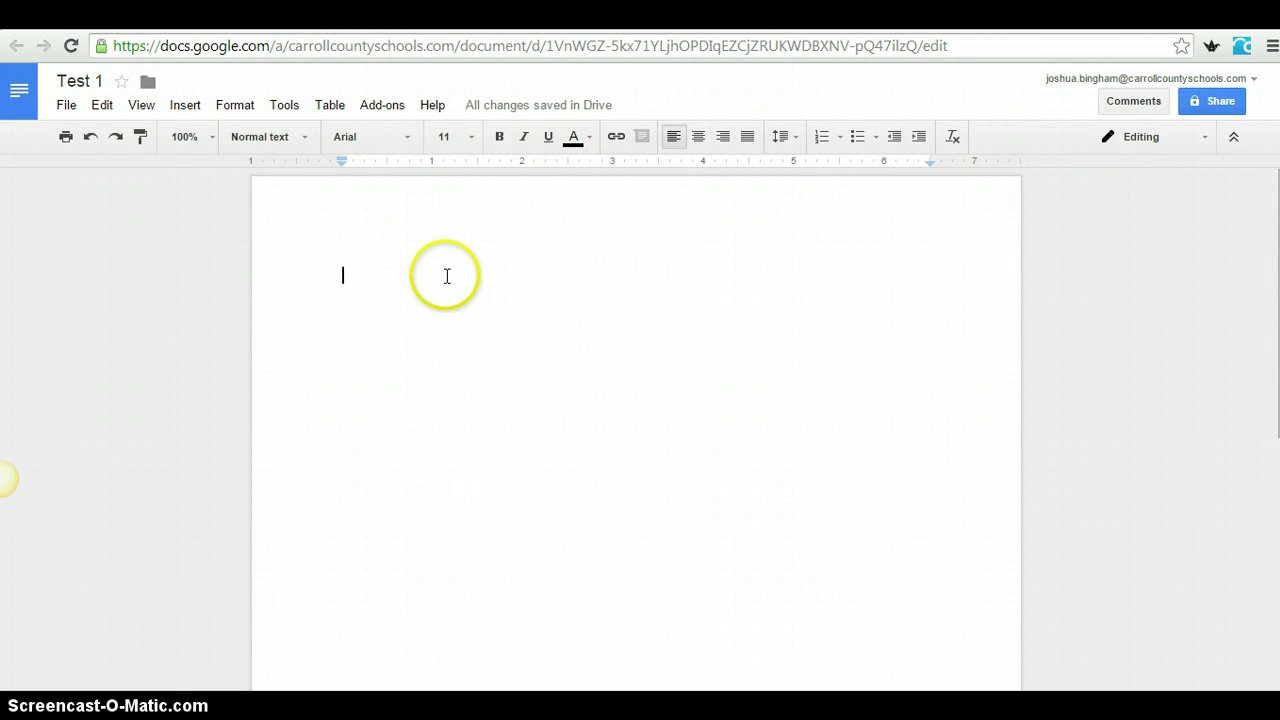
- Insert a table with four columns and three rows and place the text cursor below it
click(330, 106)
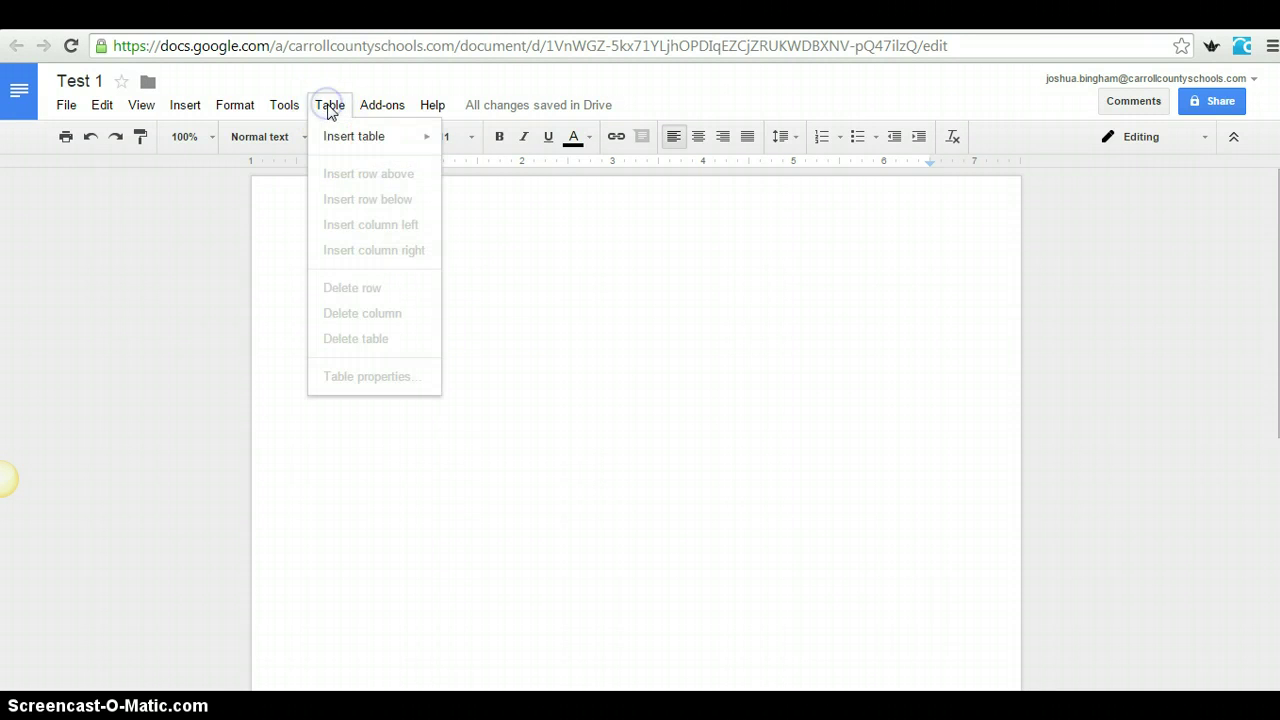
mouse_move(357, 138)
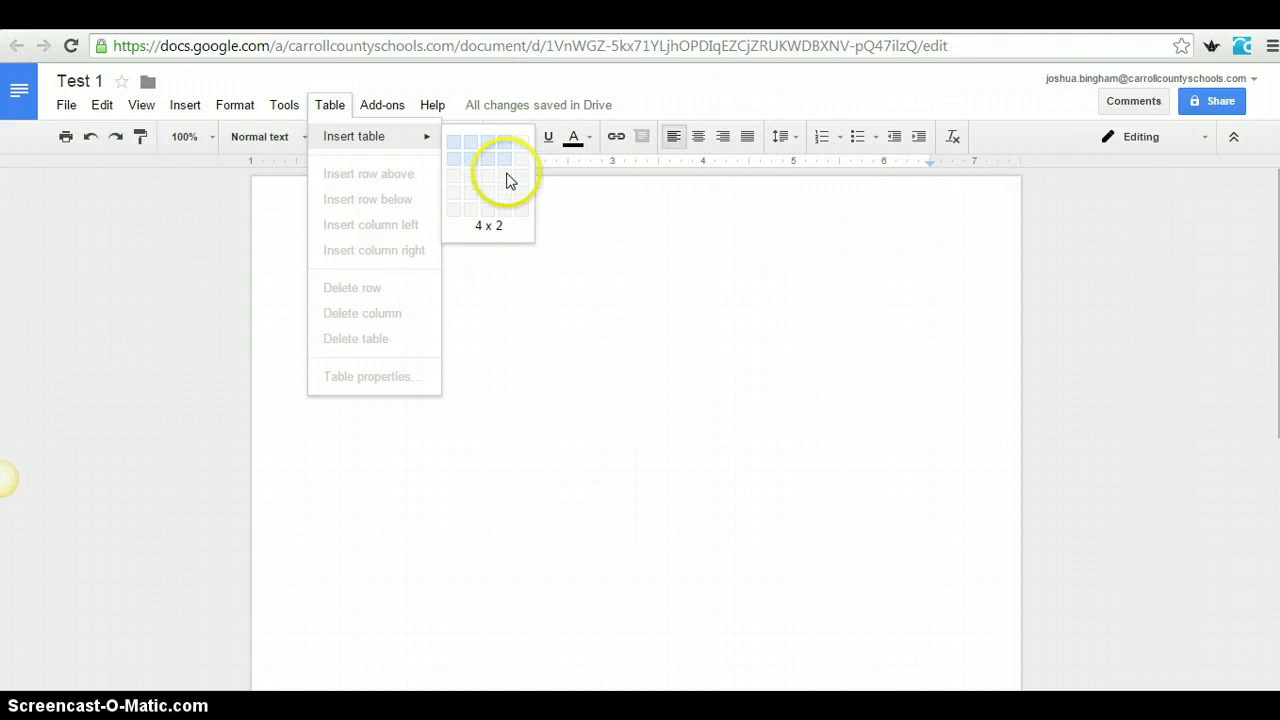
click(508, 182)
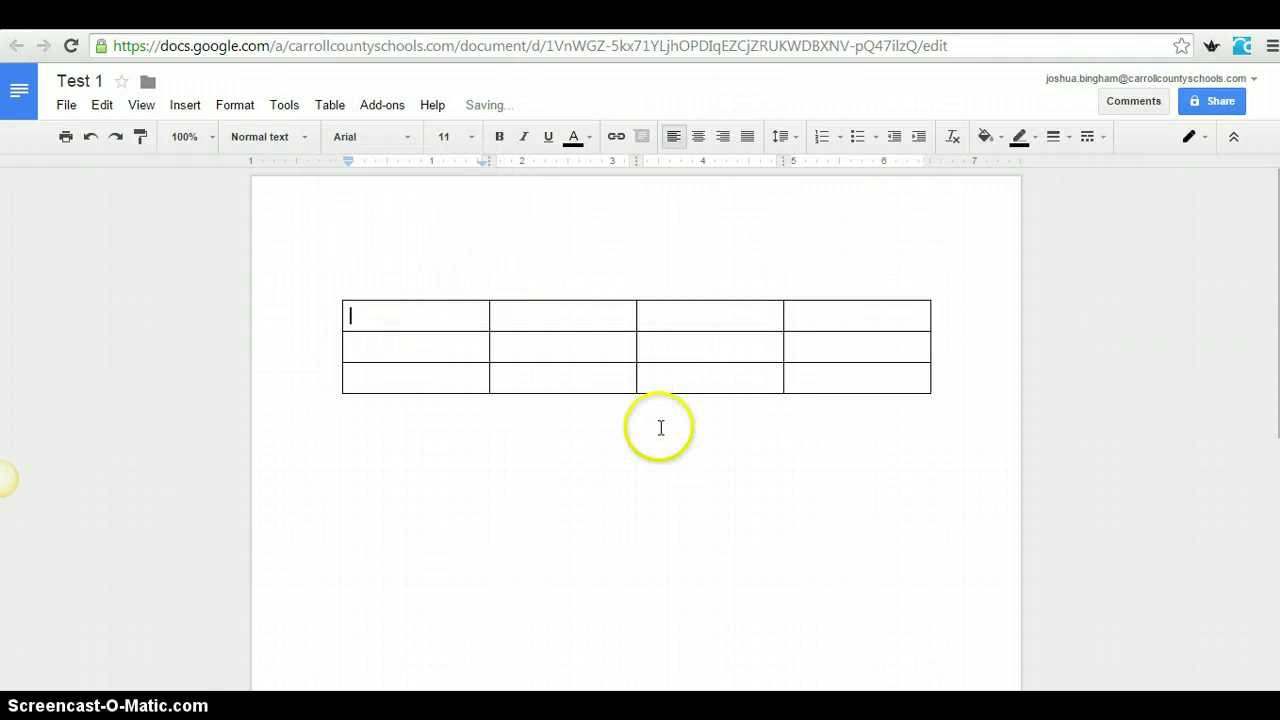
click(666, 440)
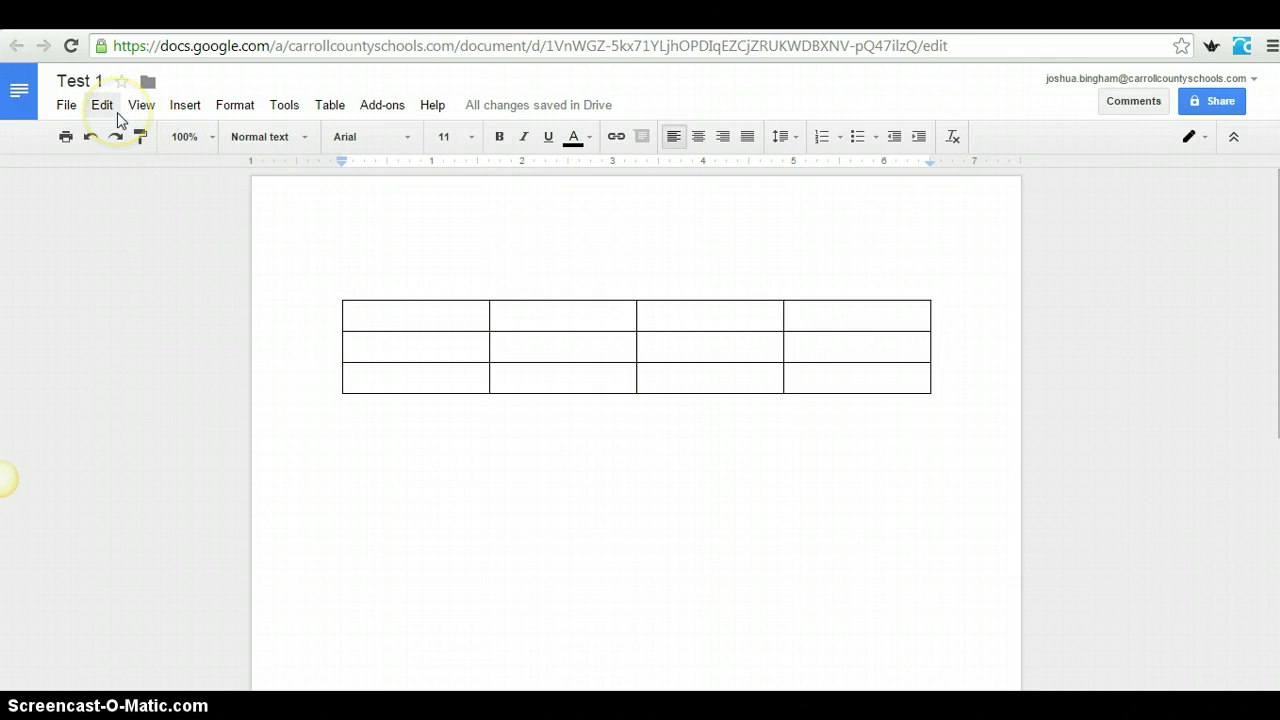
- Download the document as a Microsoft Word (.docx) file and open the downloaded copy
click(64, 108)
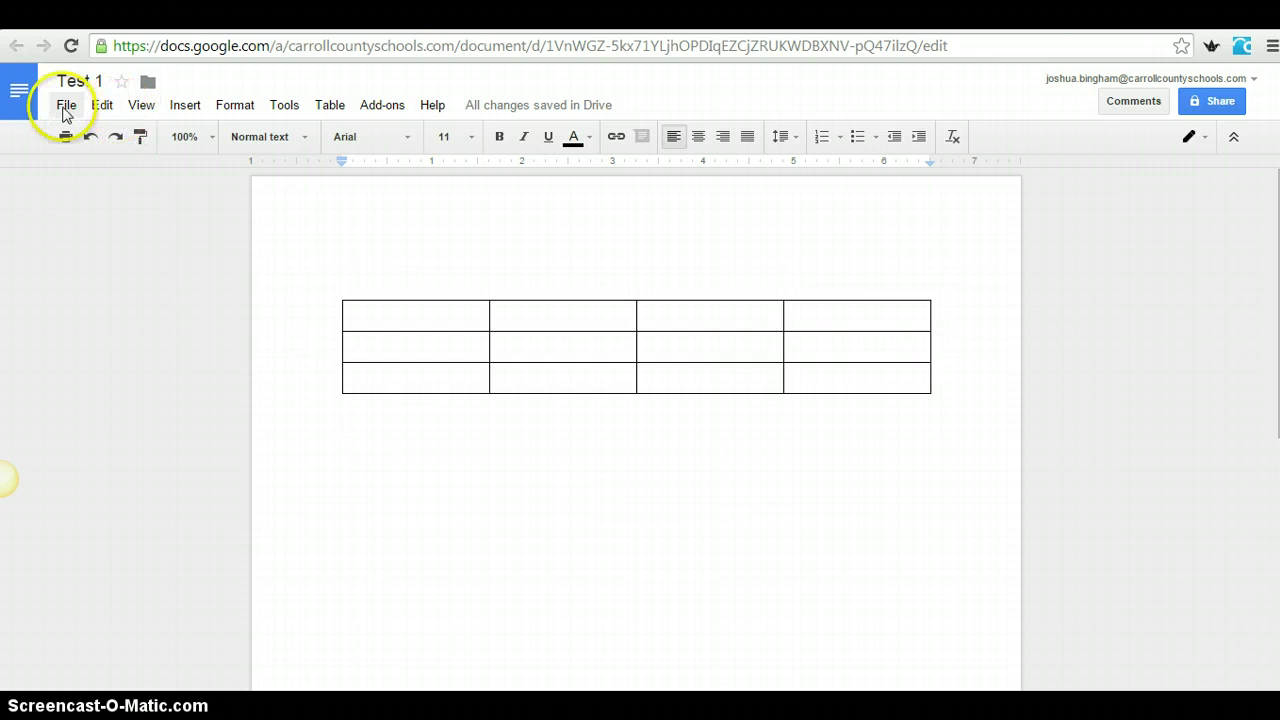
click(64, 108)
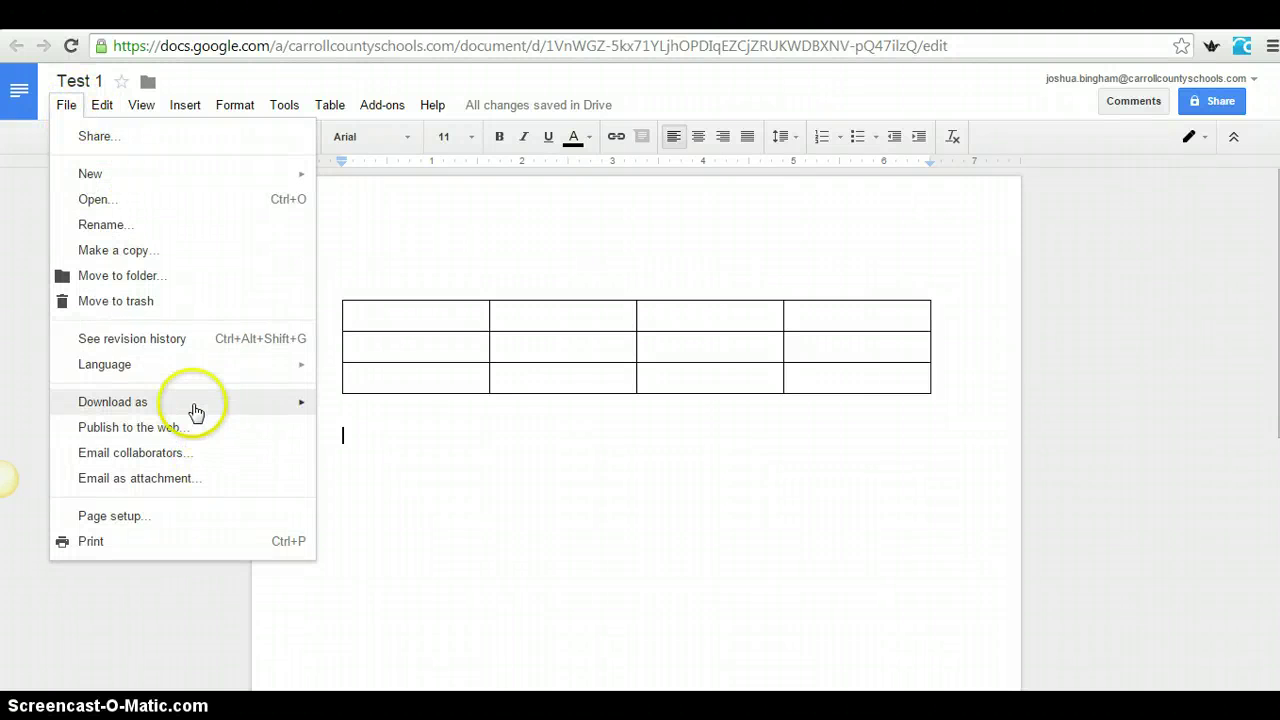
mouse_move(195, 412)
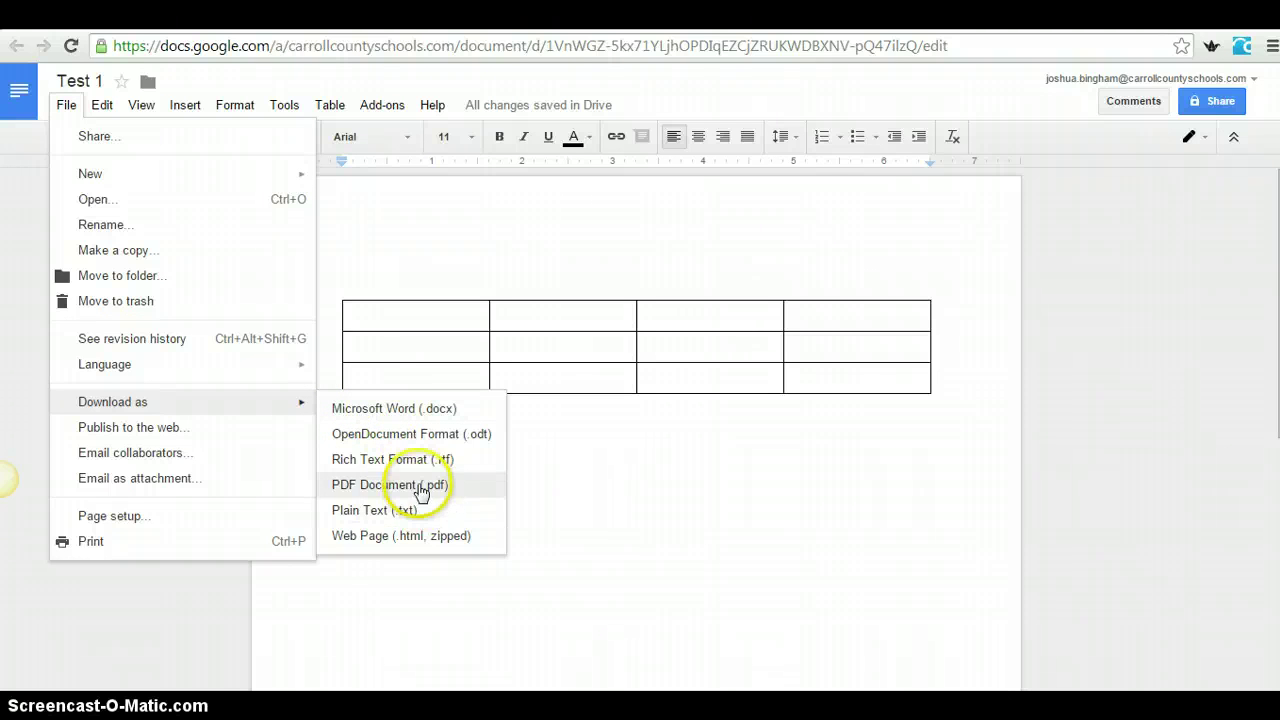
click(416, 412)
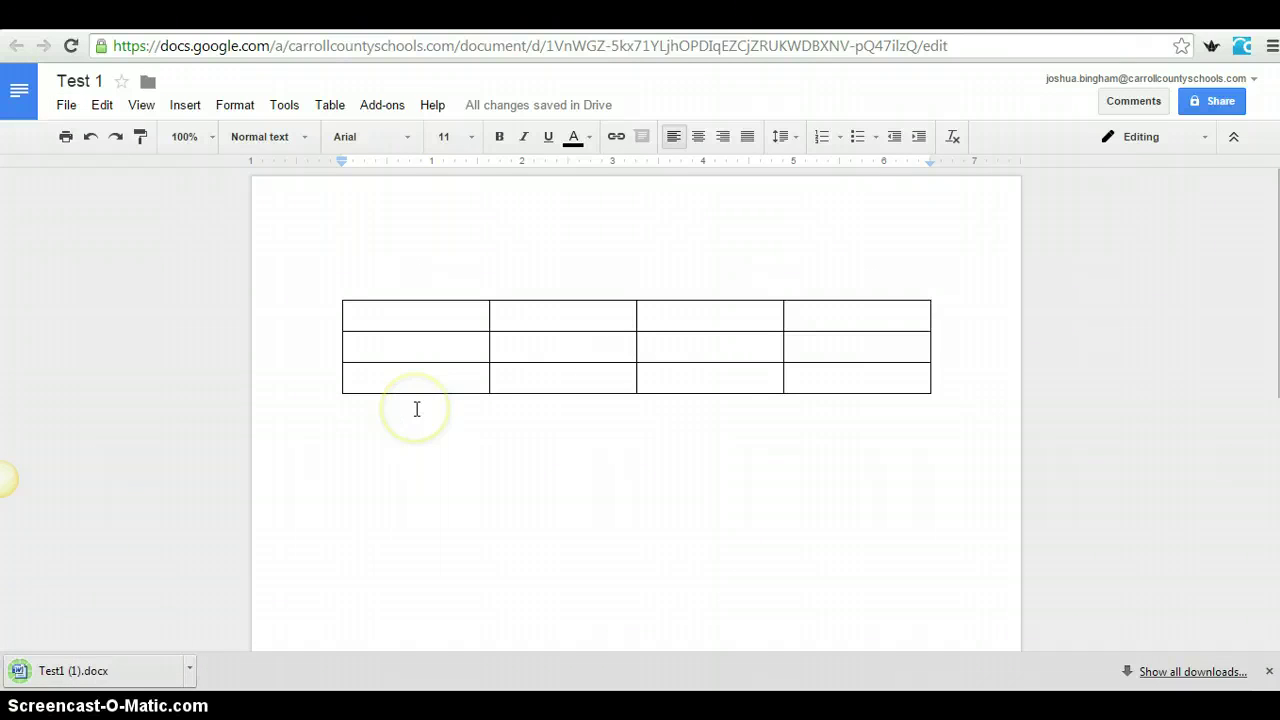
click(80, 674)
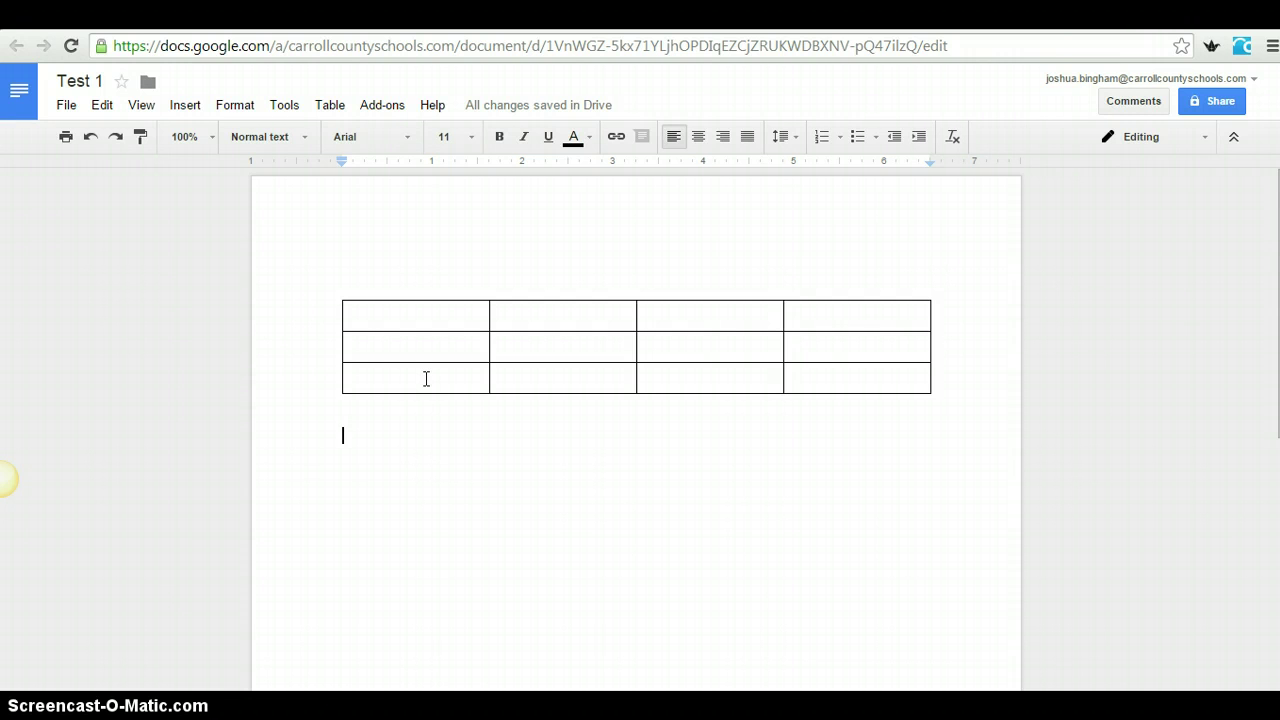
- Insert the image "BHS Crest_Pretty Letter Web B2" from the Pictures library below the table
click(187, 107)
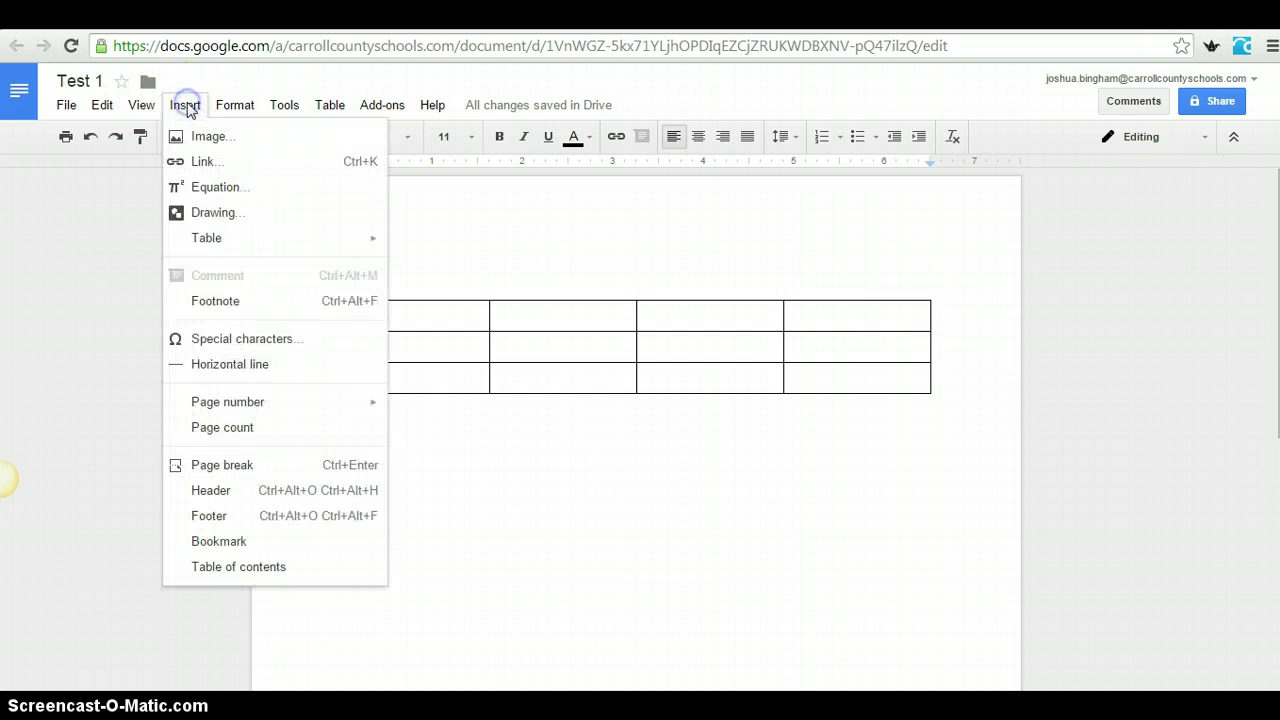
click(240, 143)
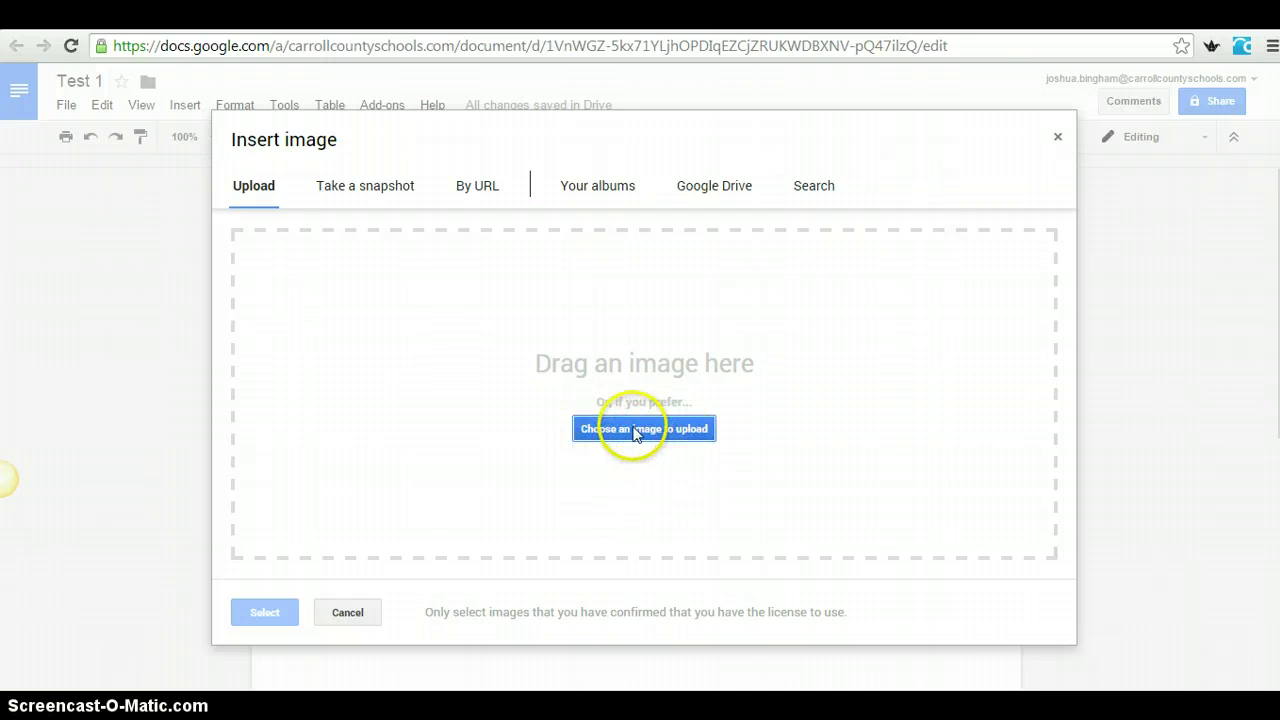
click(629, 440)
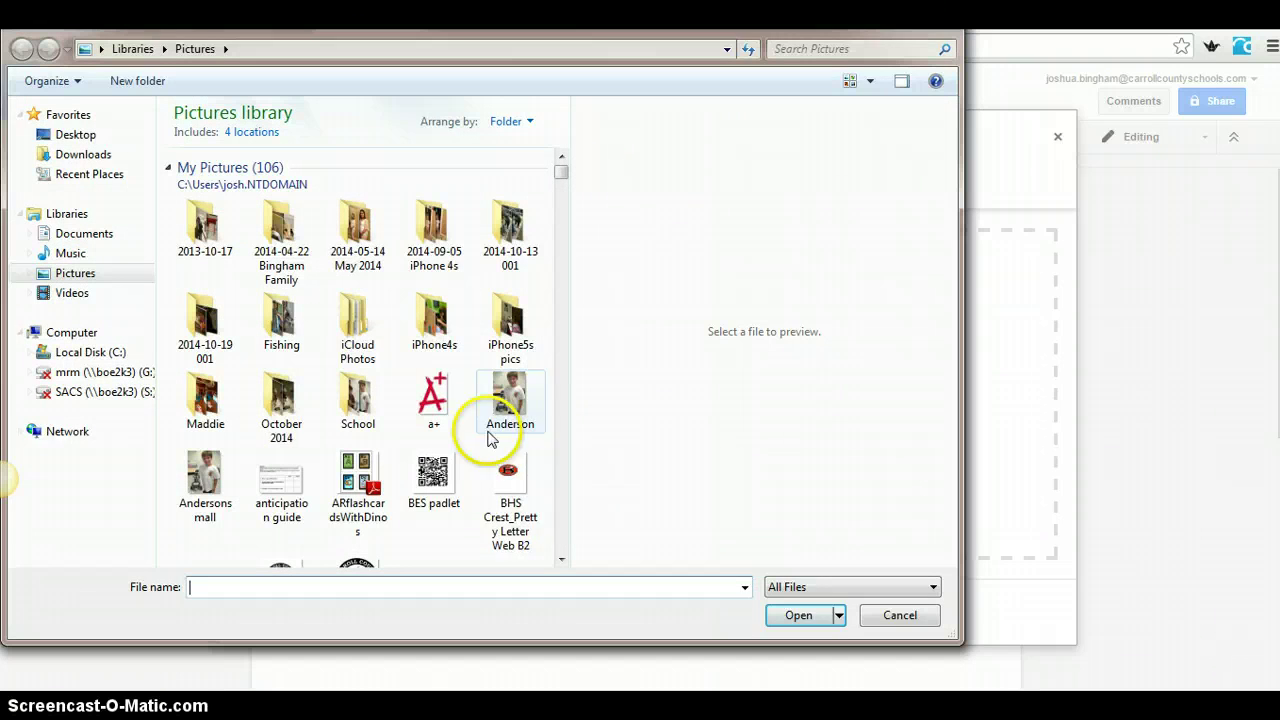
click(510, 478)
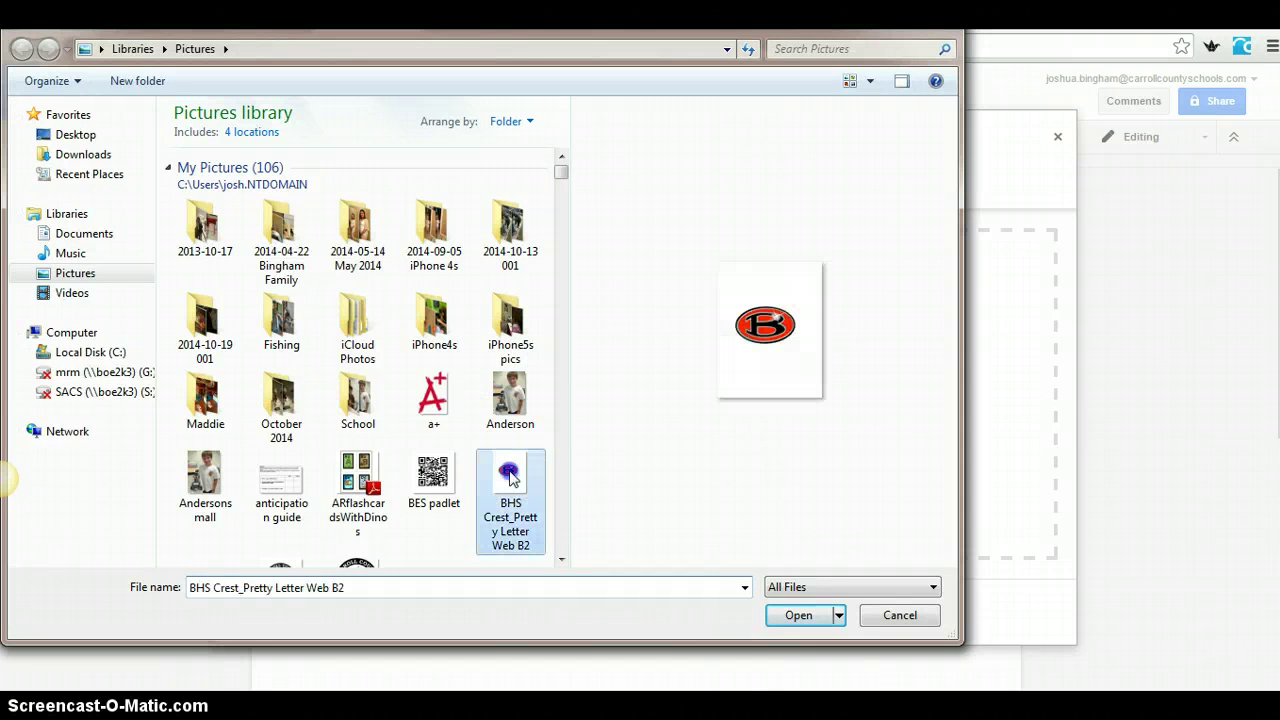
click(801, 617)
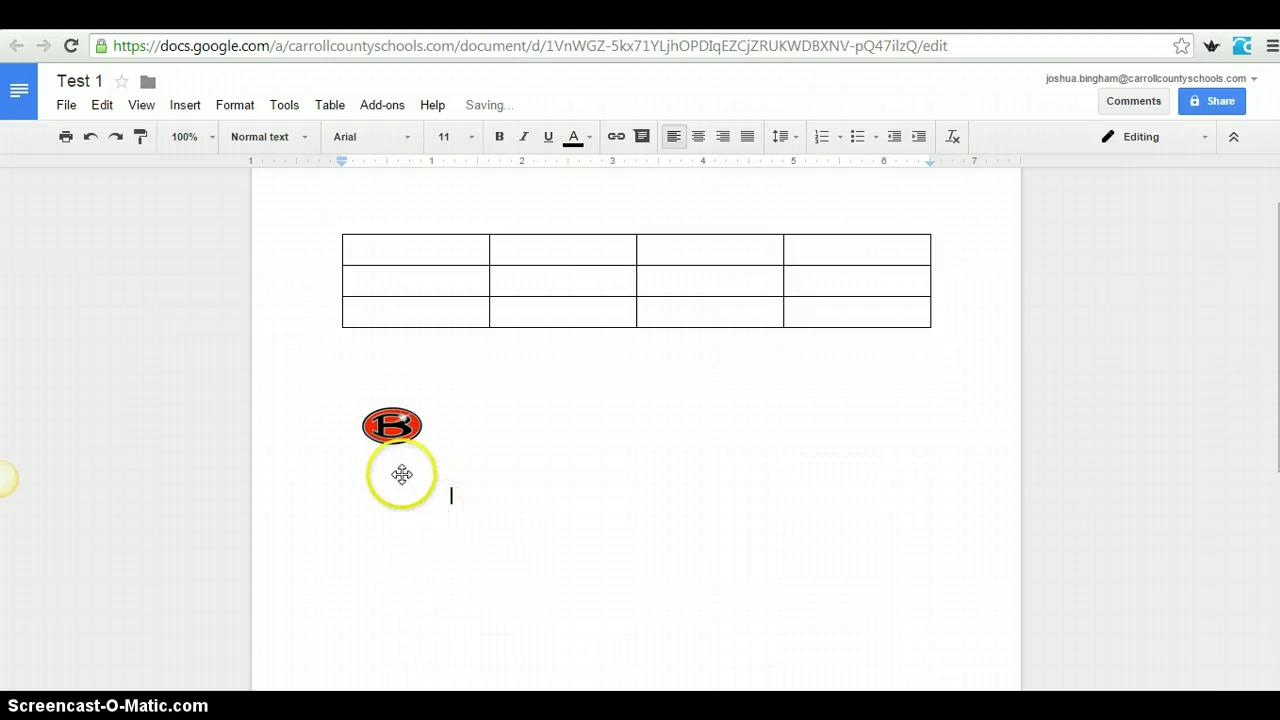
- Center the inserted logo image on the page and enlarge it proportionally
click(400, 470)
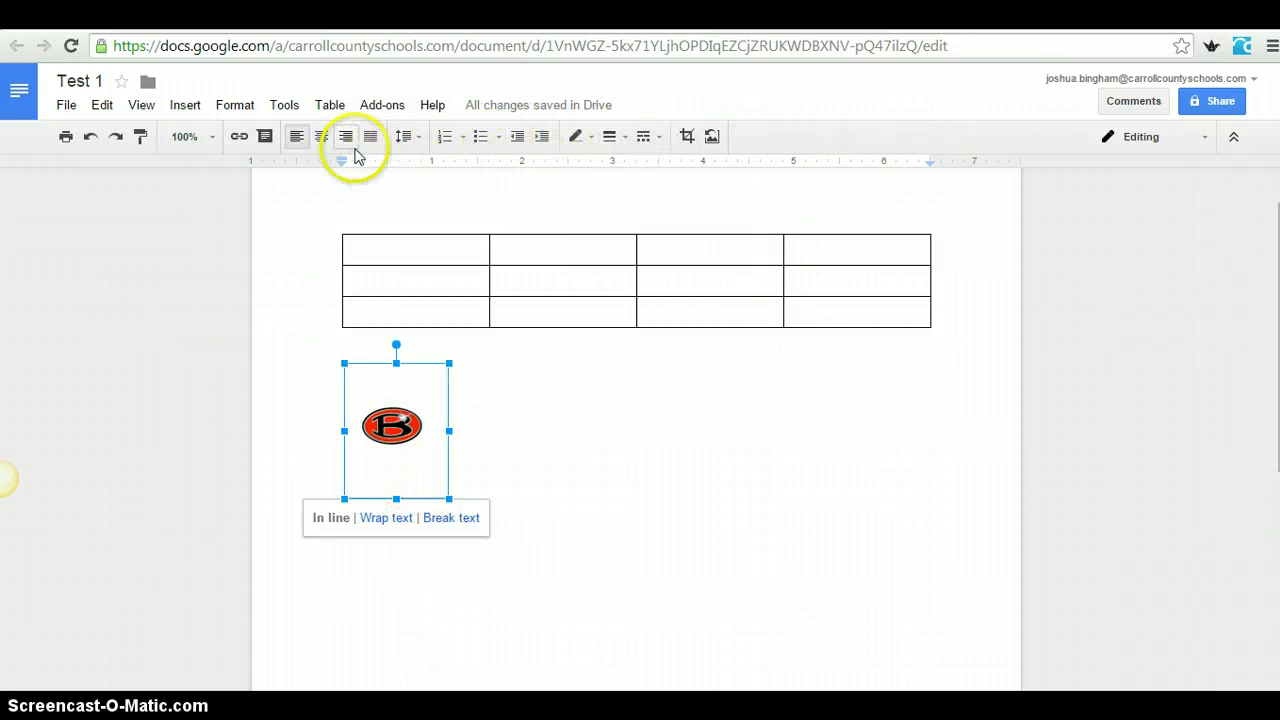
click(320, 137)
click(777, 460)
click(614, 478)
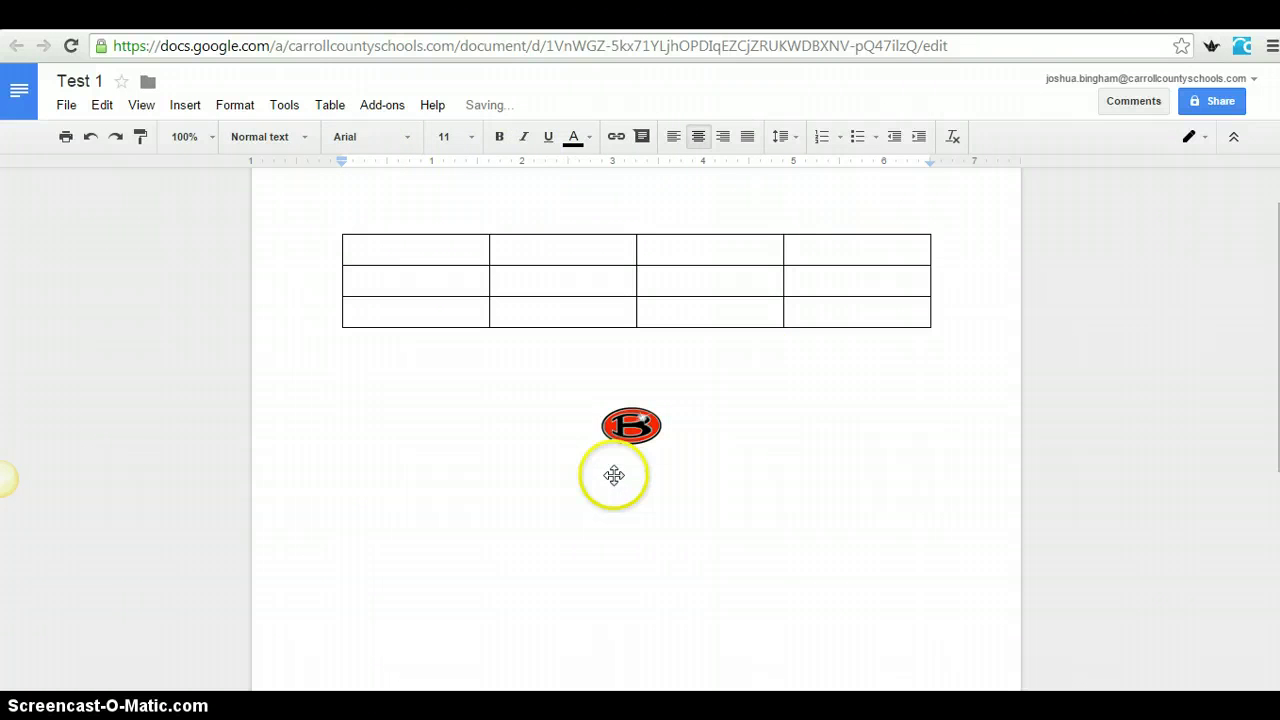
drag(689, 499, 751, 537)
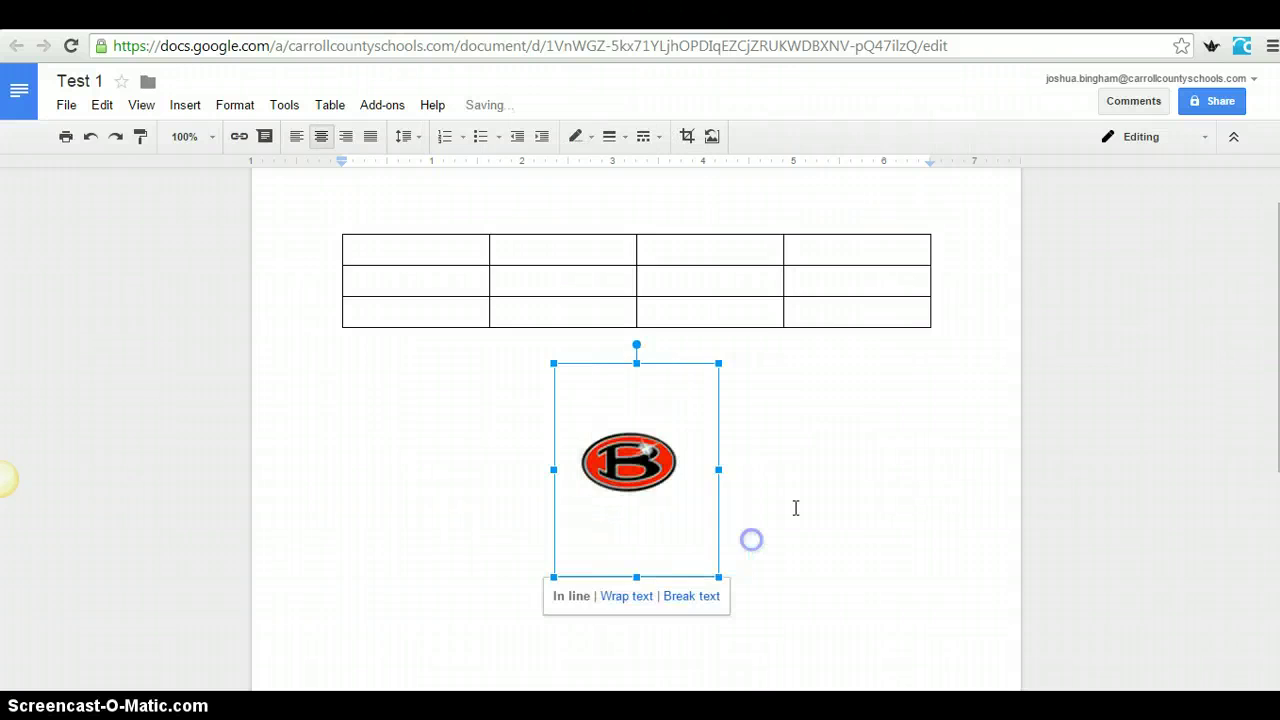
click(805, 498)
- Bring the white puppy picture from the Google Images results for "animal" into the document beside the logo
scroll(805, 498, down, 2)
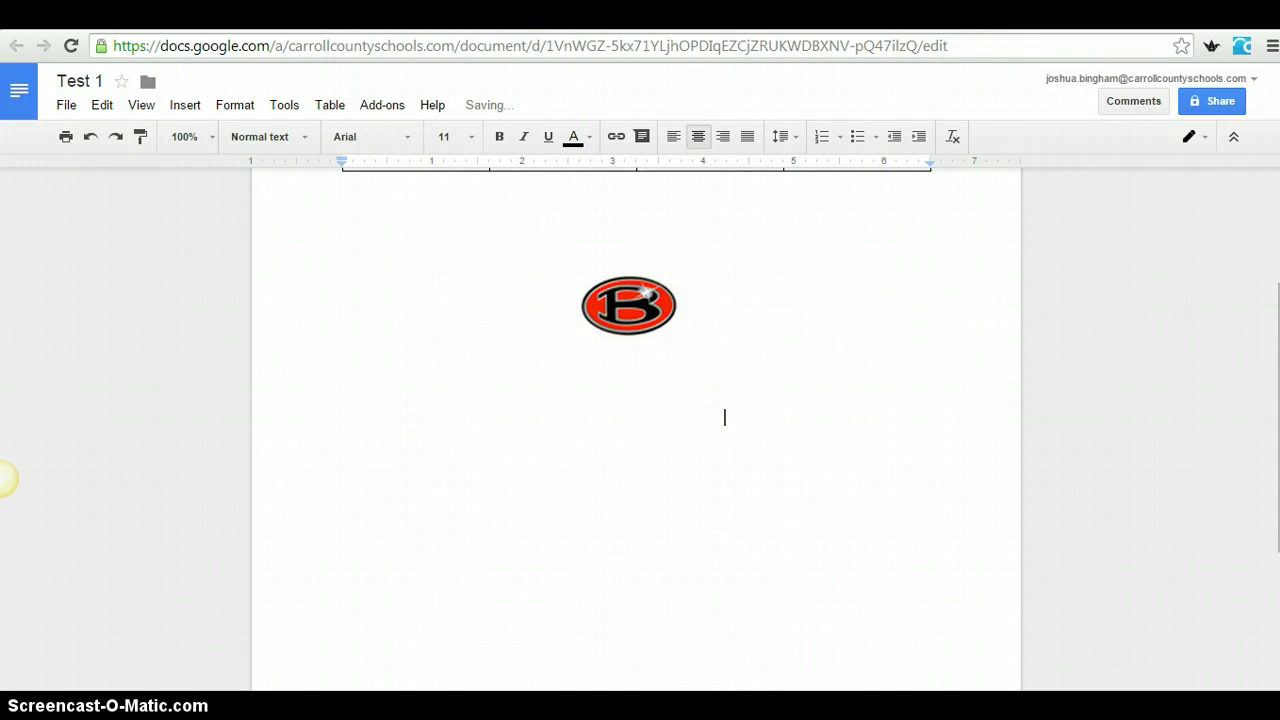
click(960, 18)
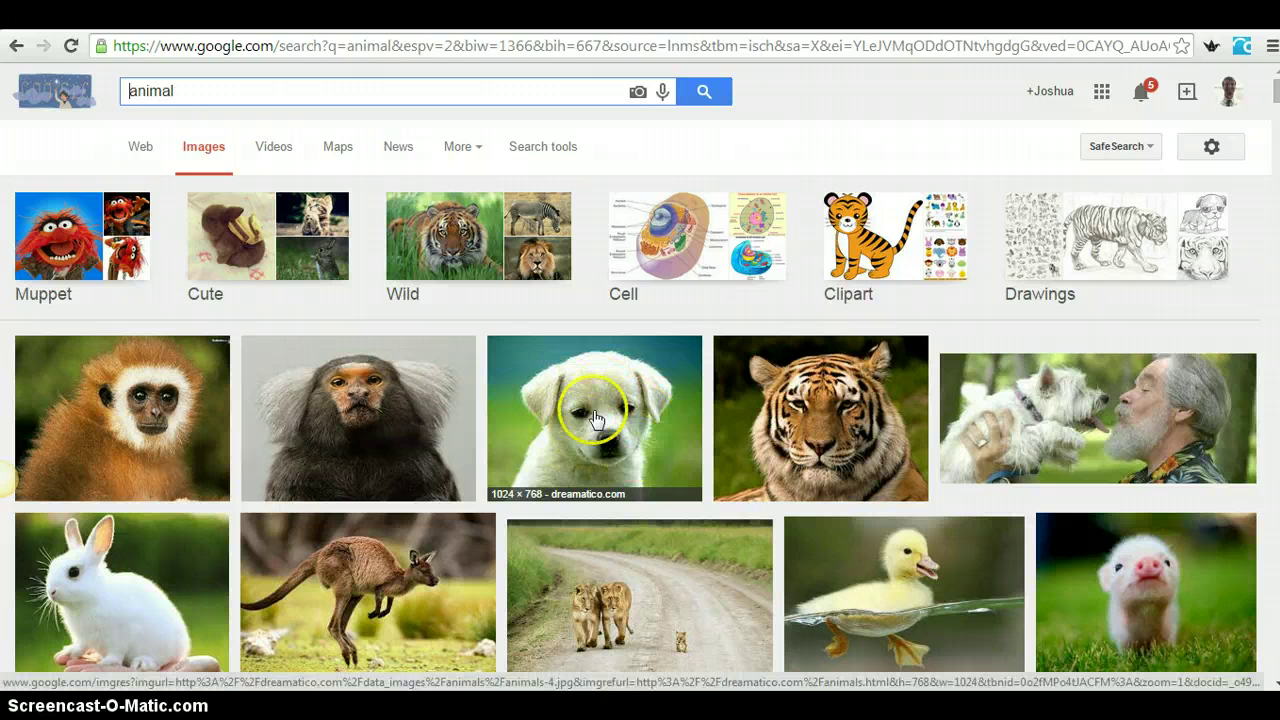
drag(594, 418, 853, 292)
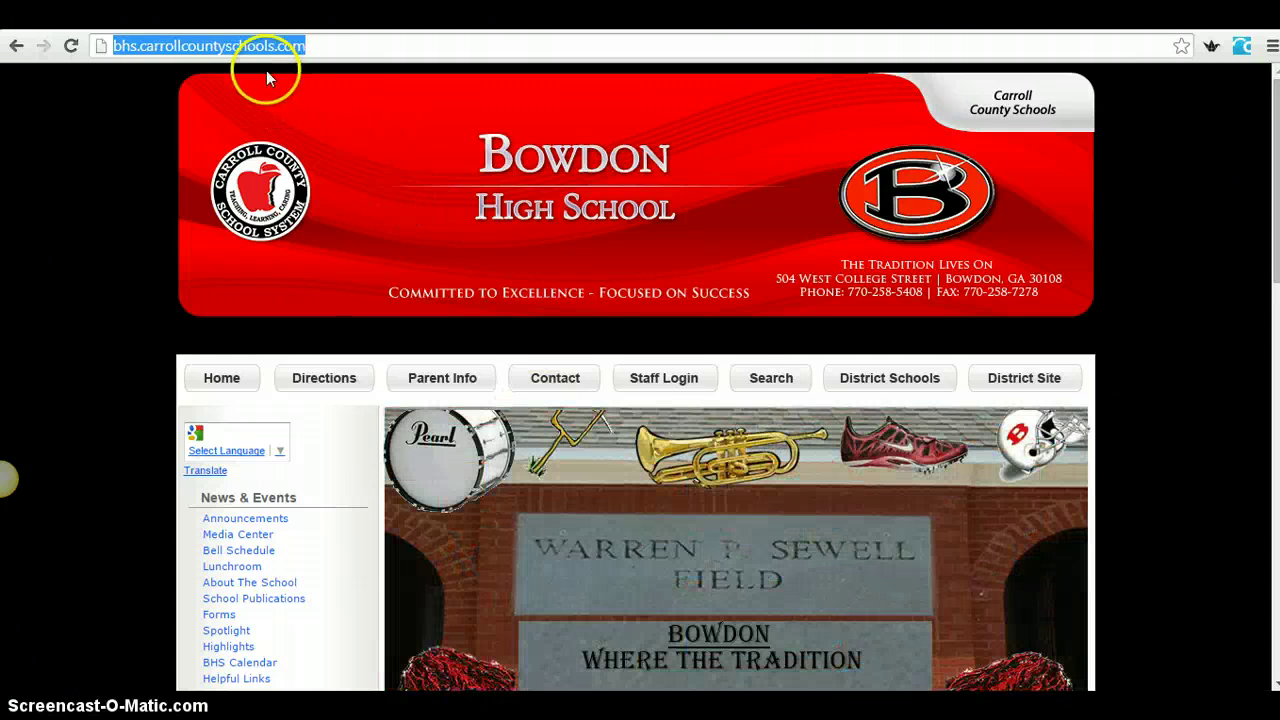
click(256, 48)
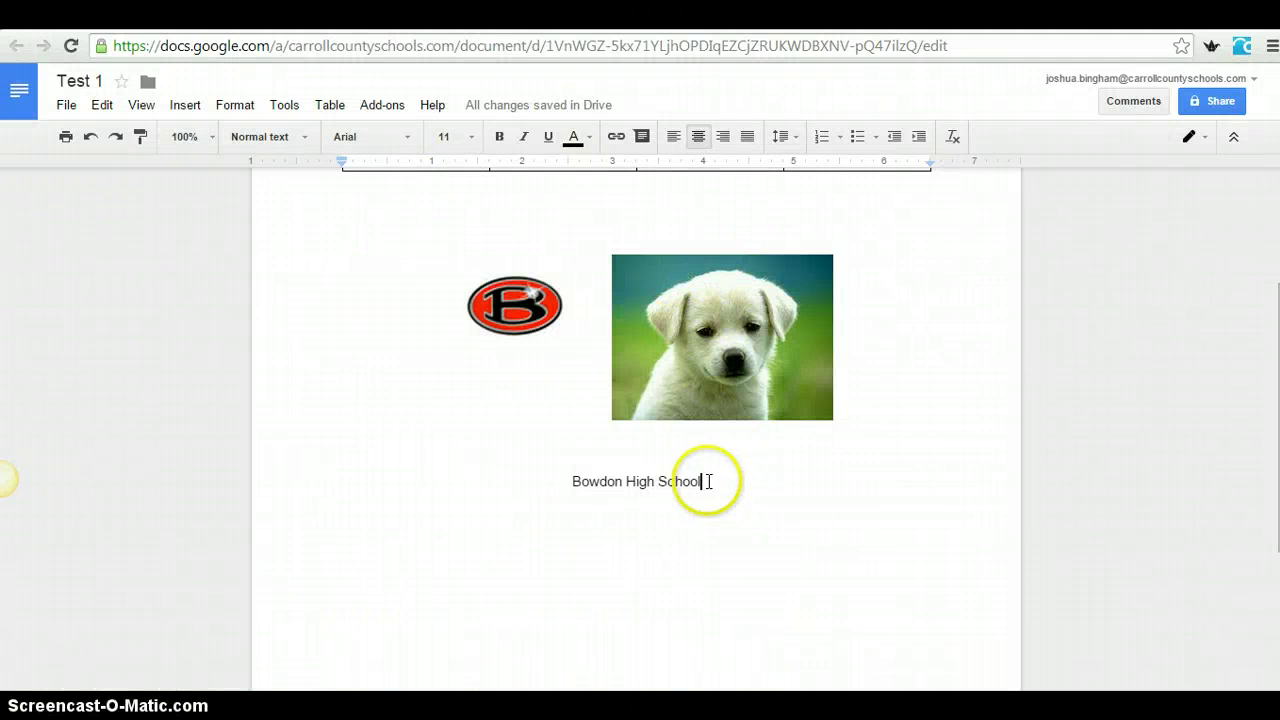
drag(706, 480, 568, 483)
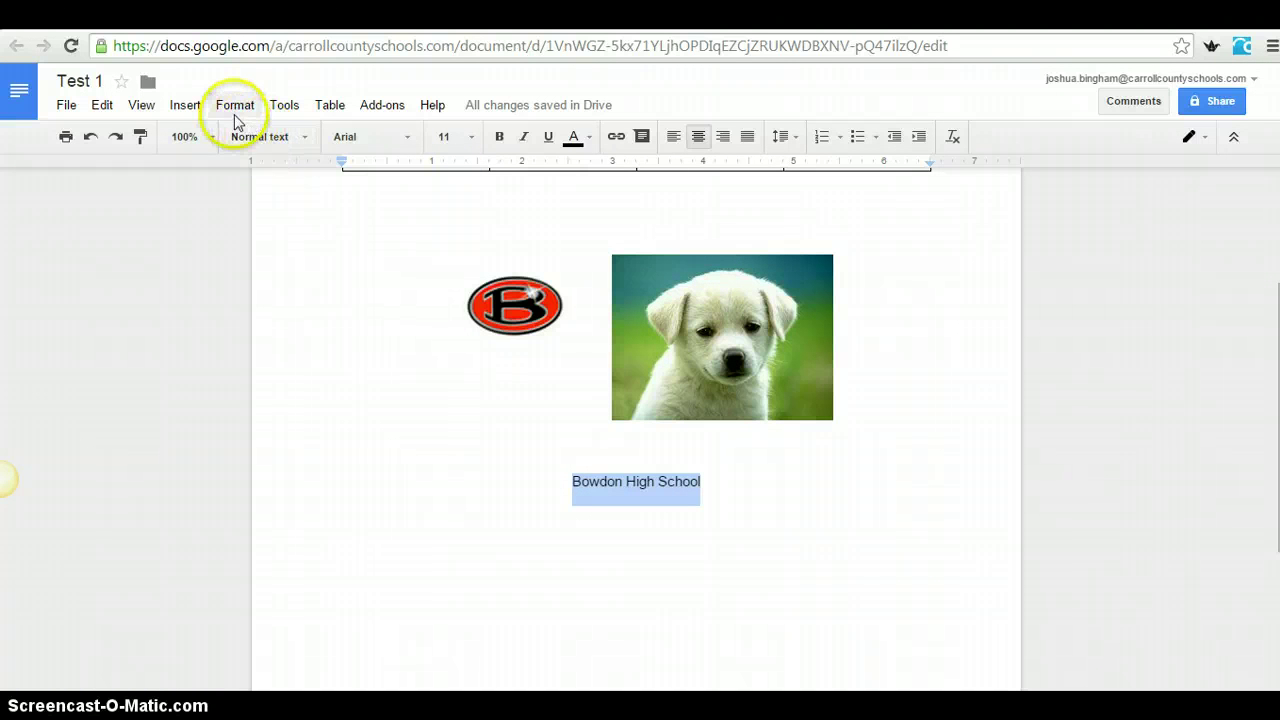
click(184, 106)
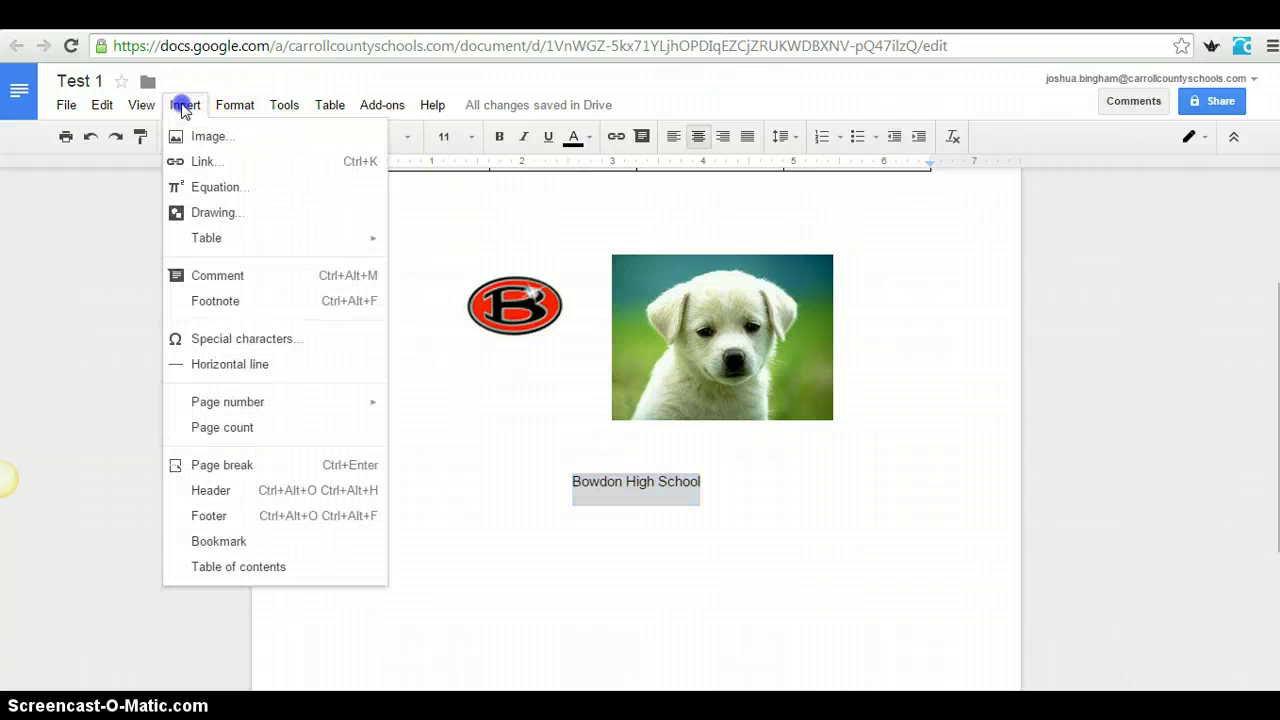
click(260, 163)
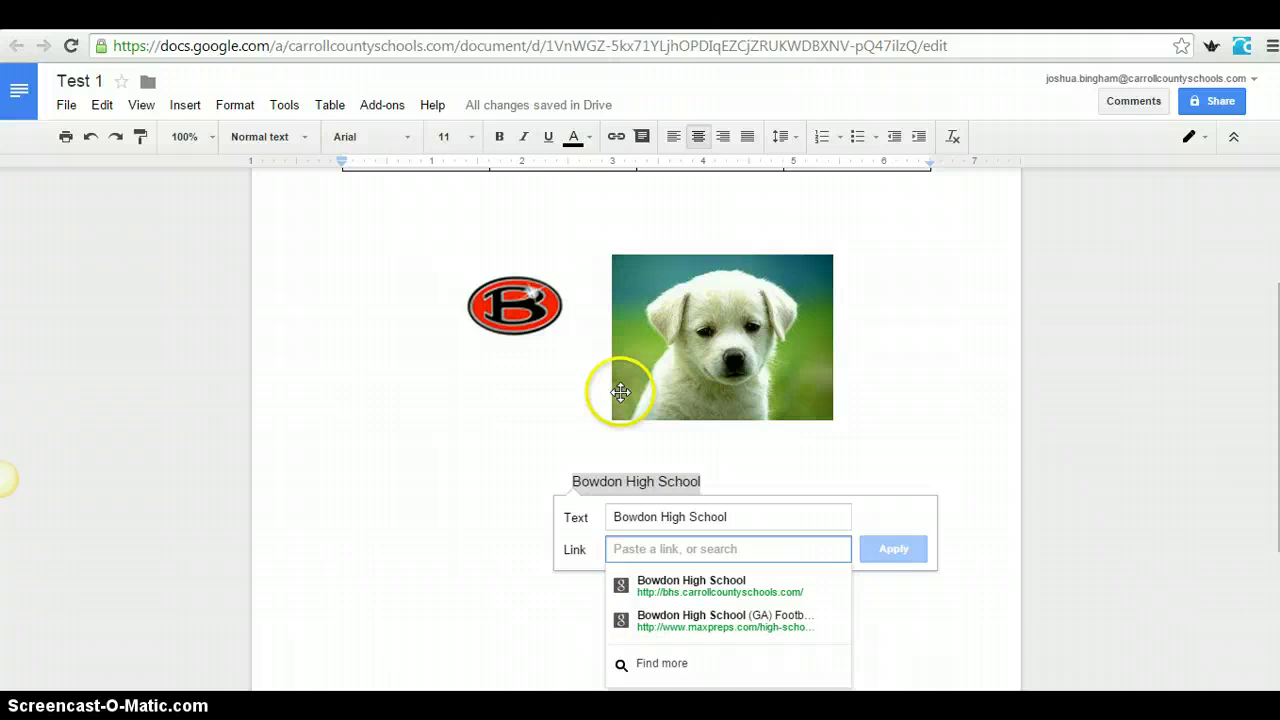
click(700, 586)
click(894, 549)
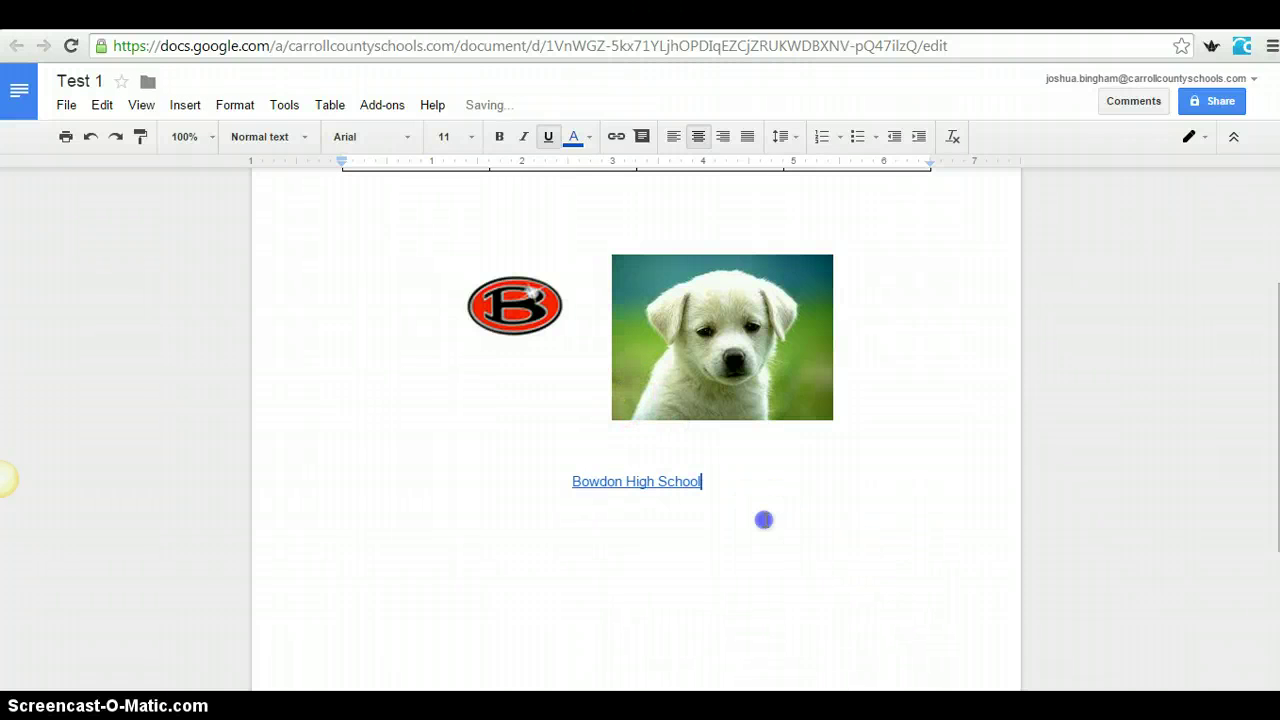
- Test the "Bowdon High School" link by opening its website, and return to the document
click(636, 481)
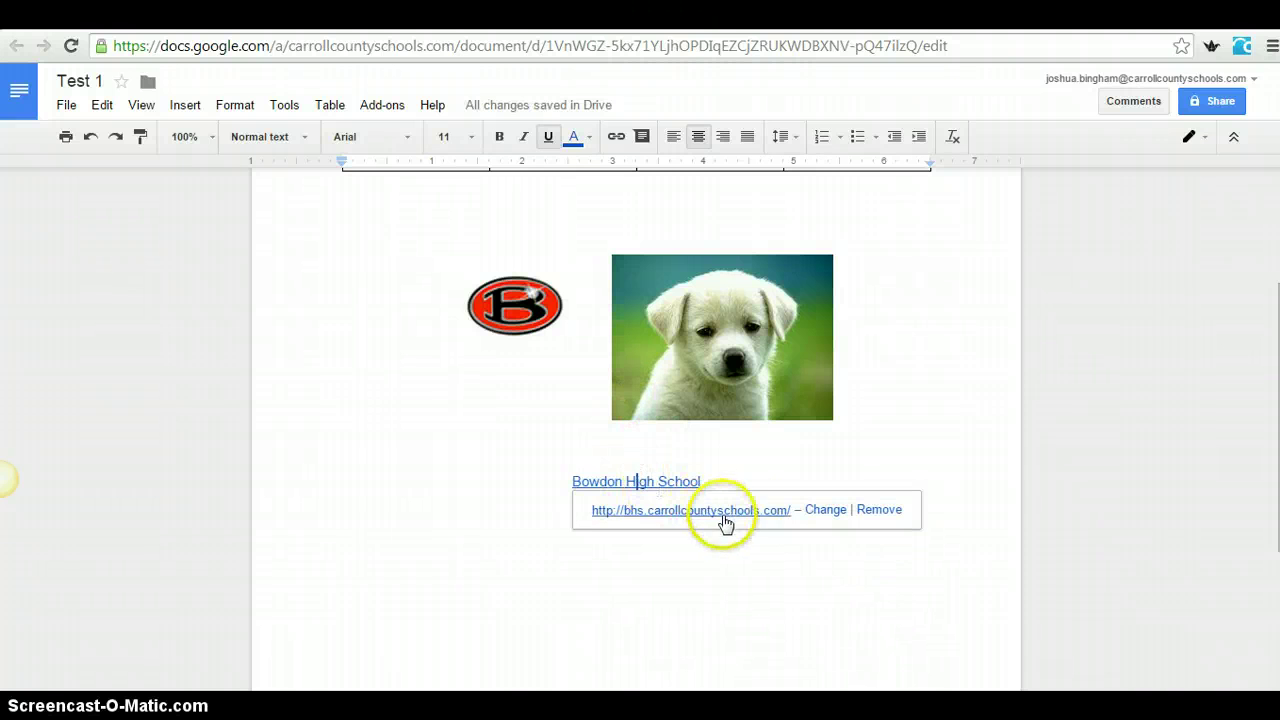
click(725, 524)
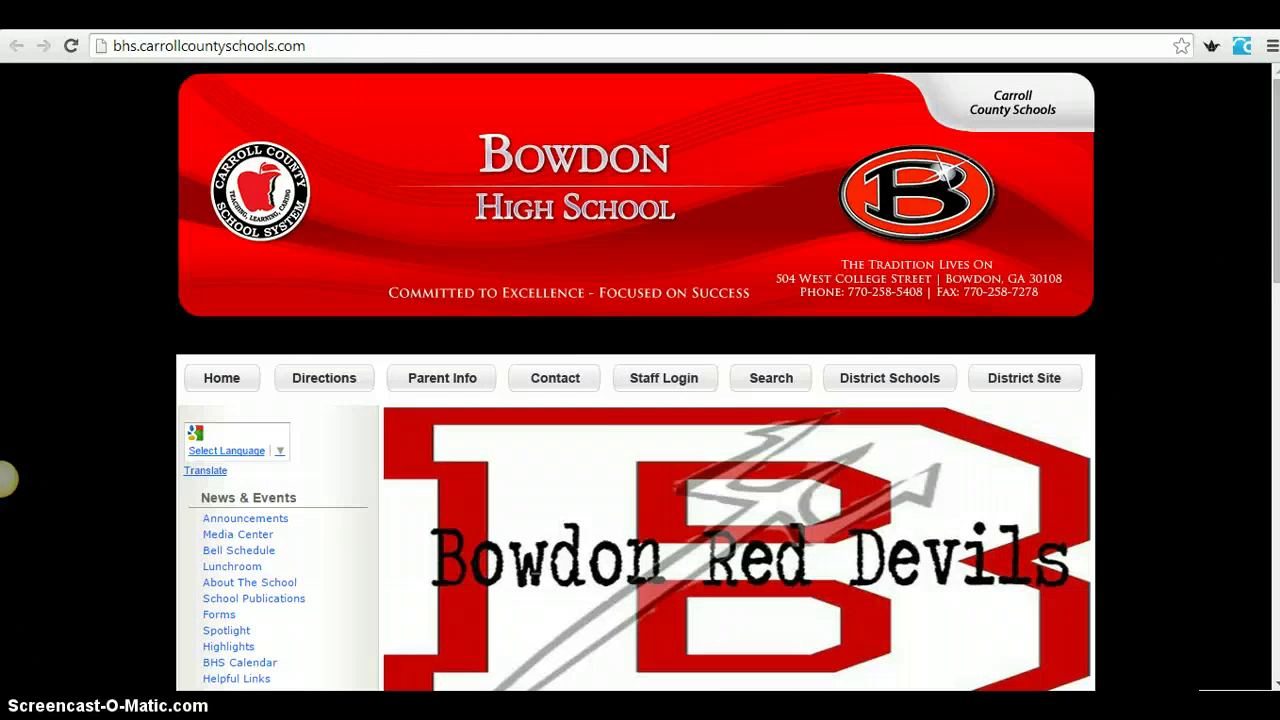
key(ctrl+w)
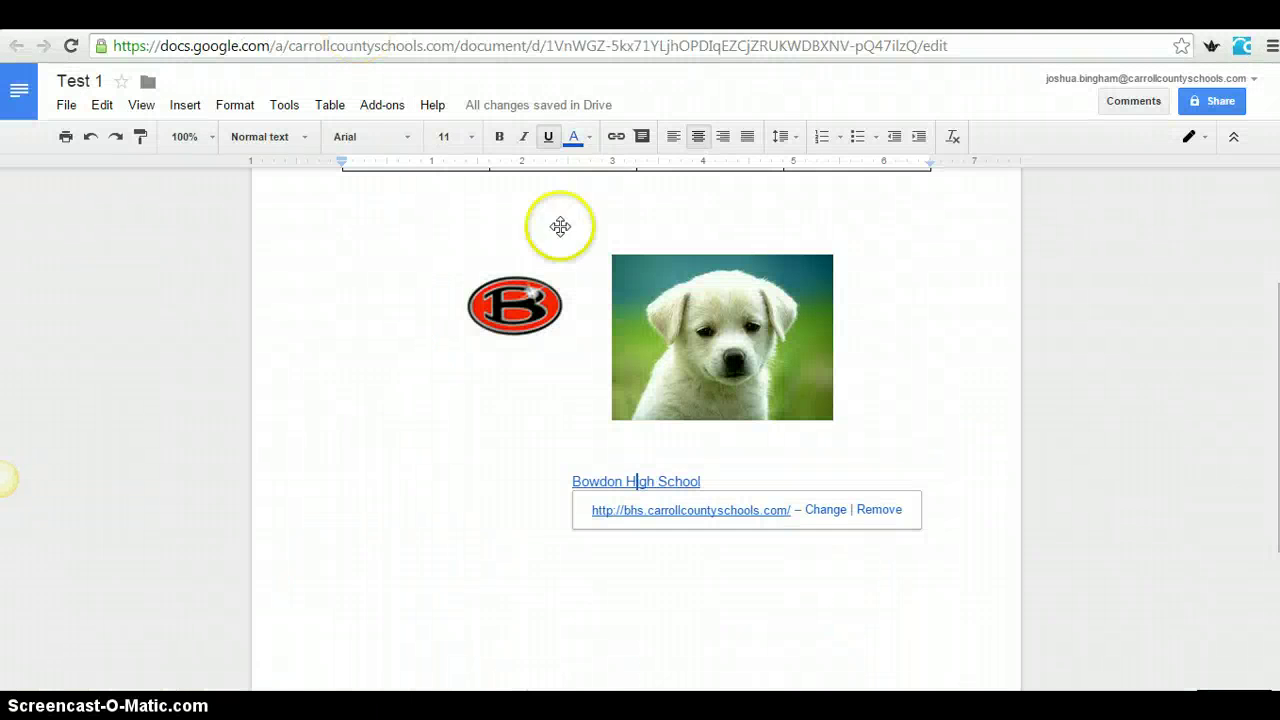
- Add a new line below the "Bowdon High School" link
click(853, 452)
click(788, 494)
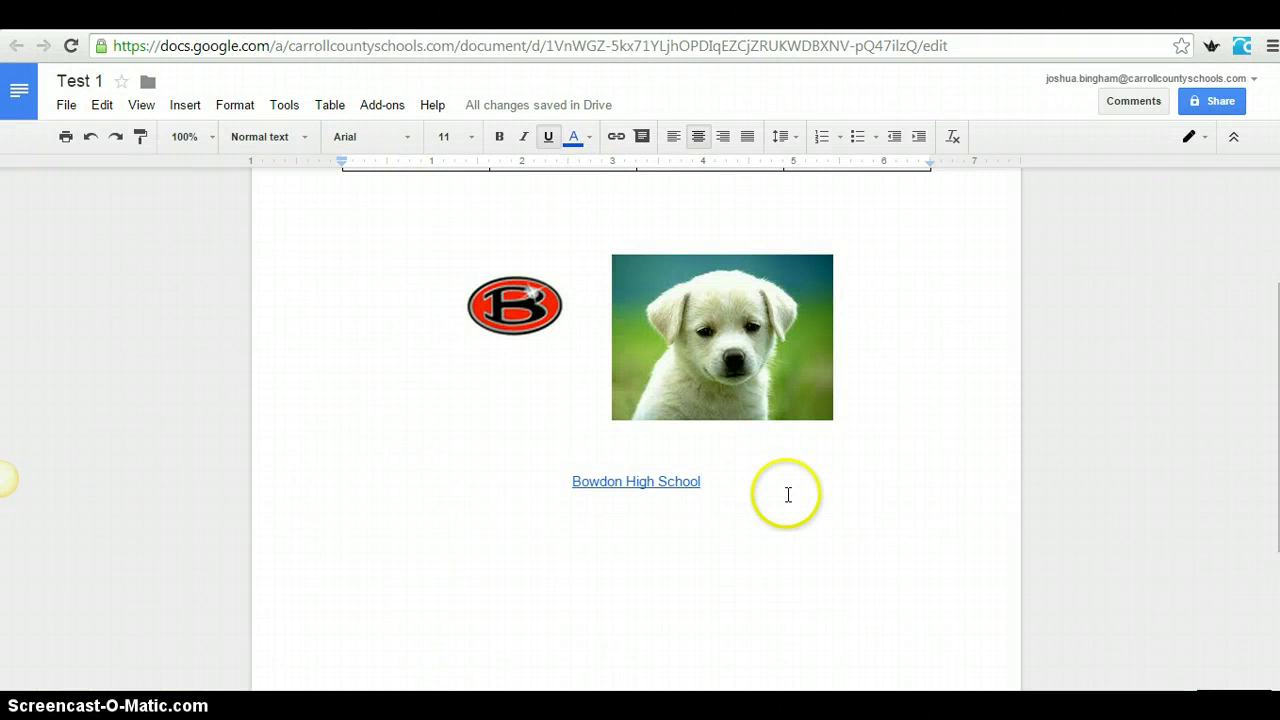
key(Return)
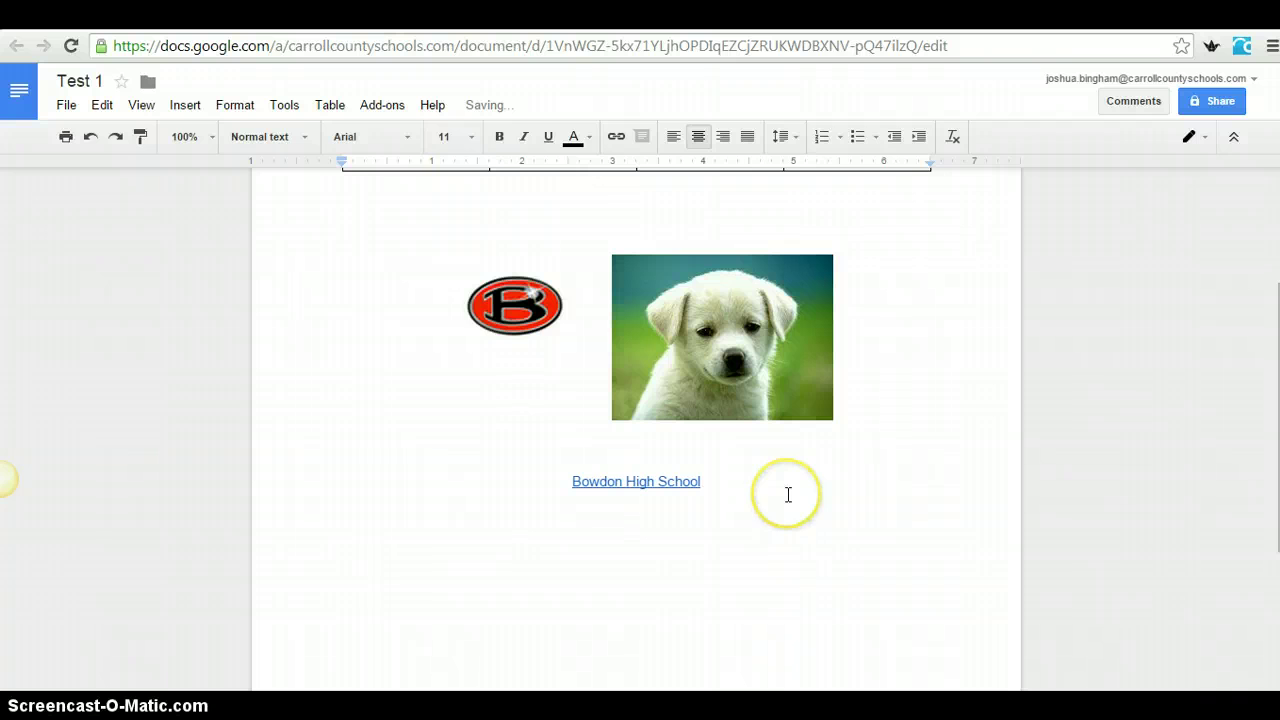
click(185, 105)
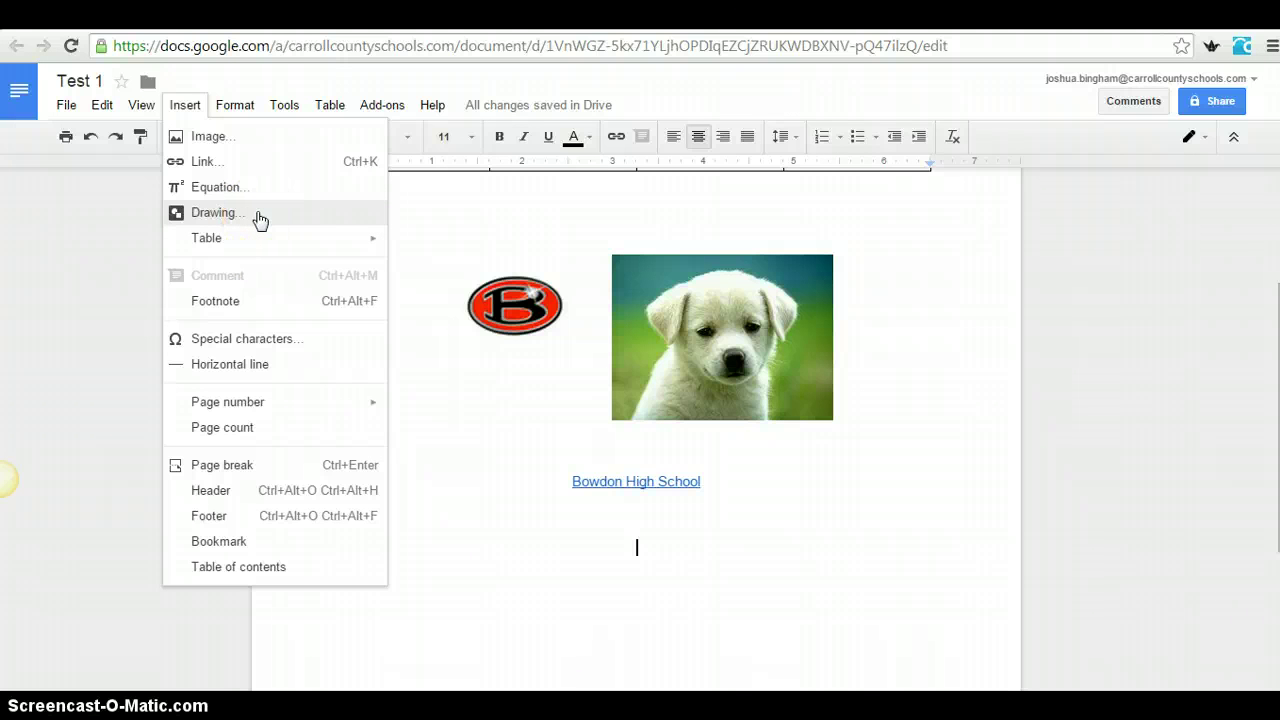
click(236, 194)
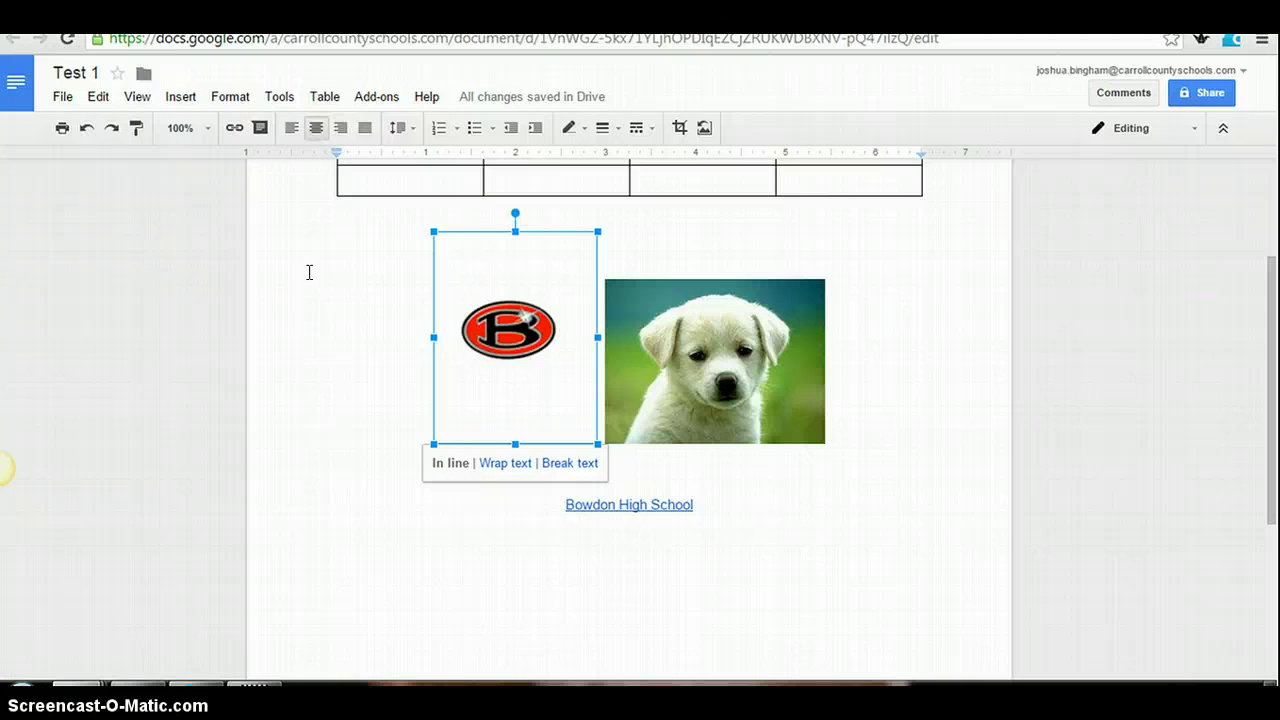
- Search for "abraham lincoln" with the Research tool and go through the web results to the White House entry
click(280, 98)
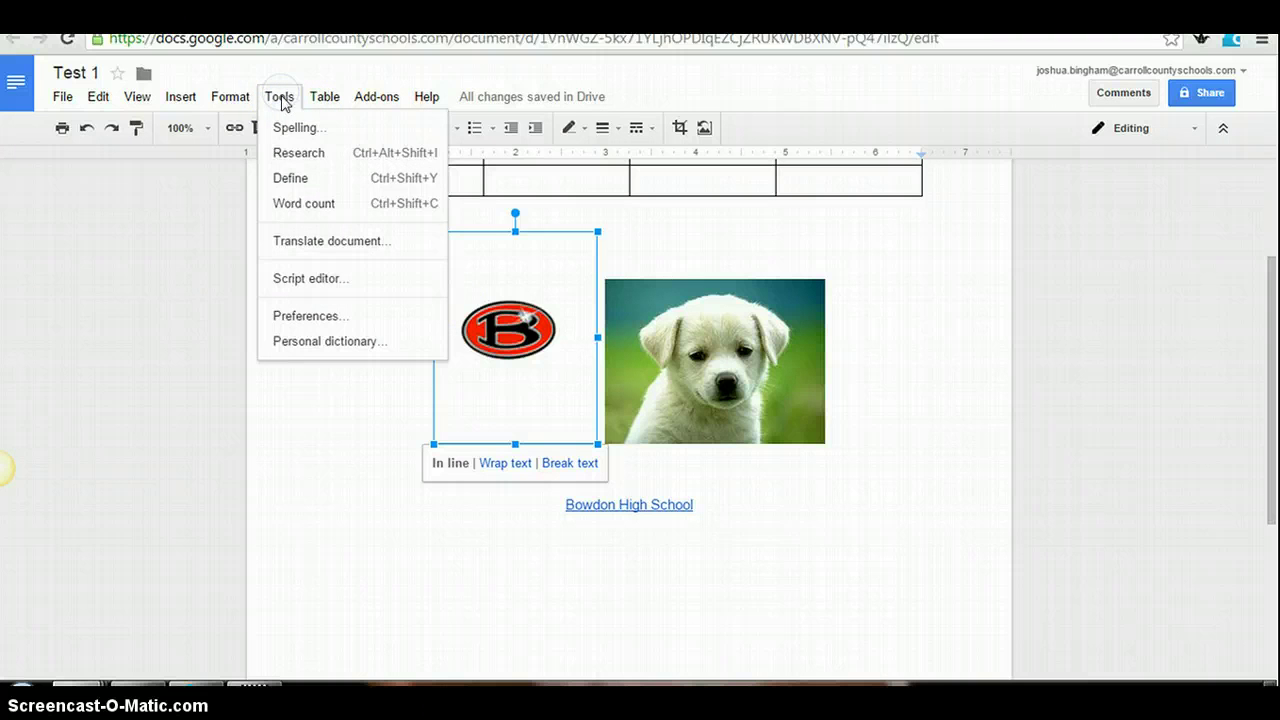
click(323, 153)
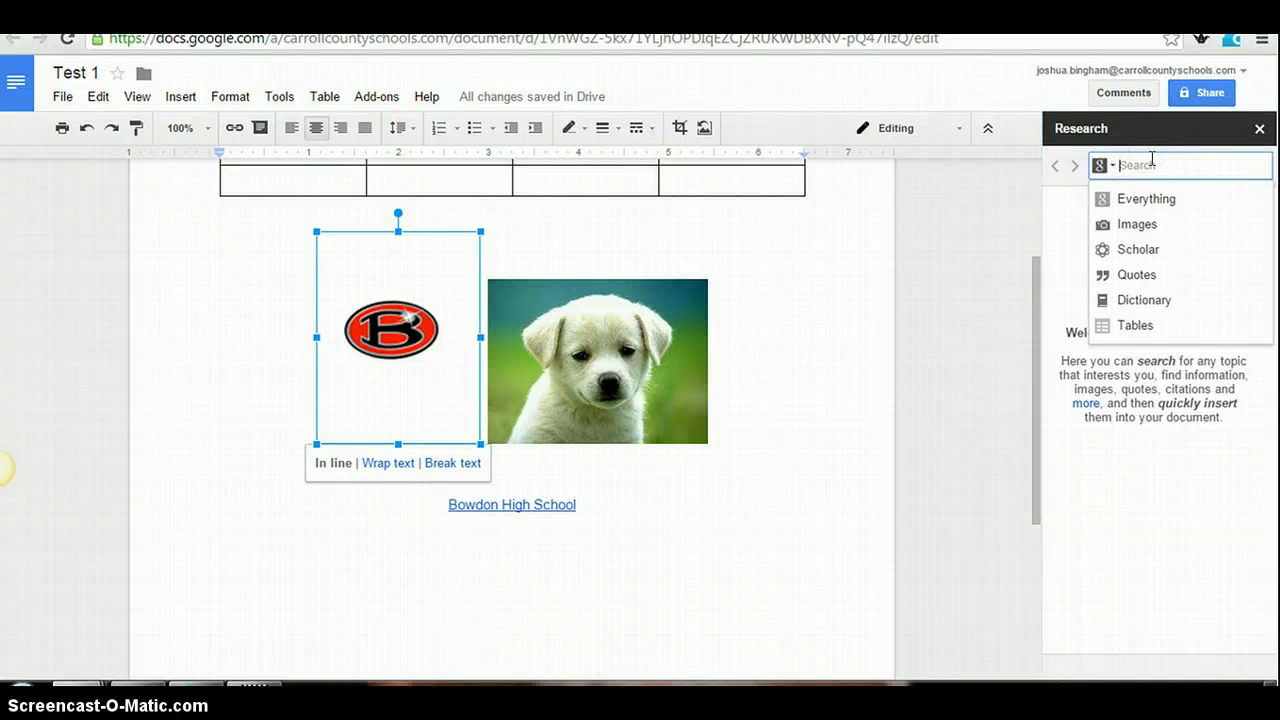
text(abraham lincoln)
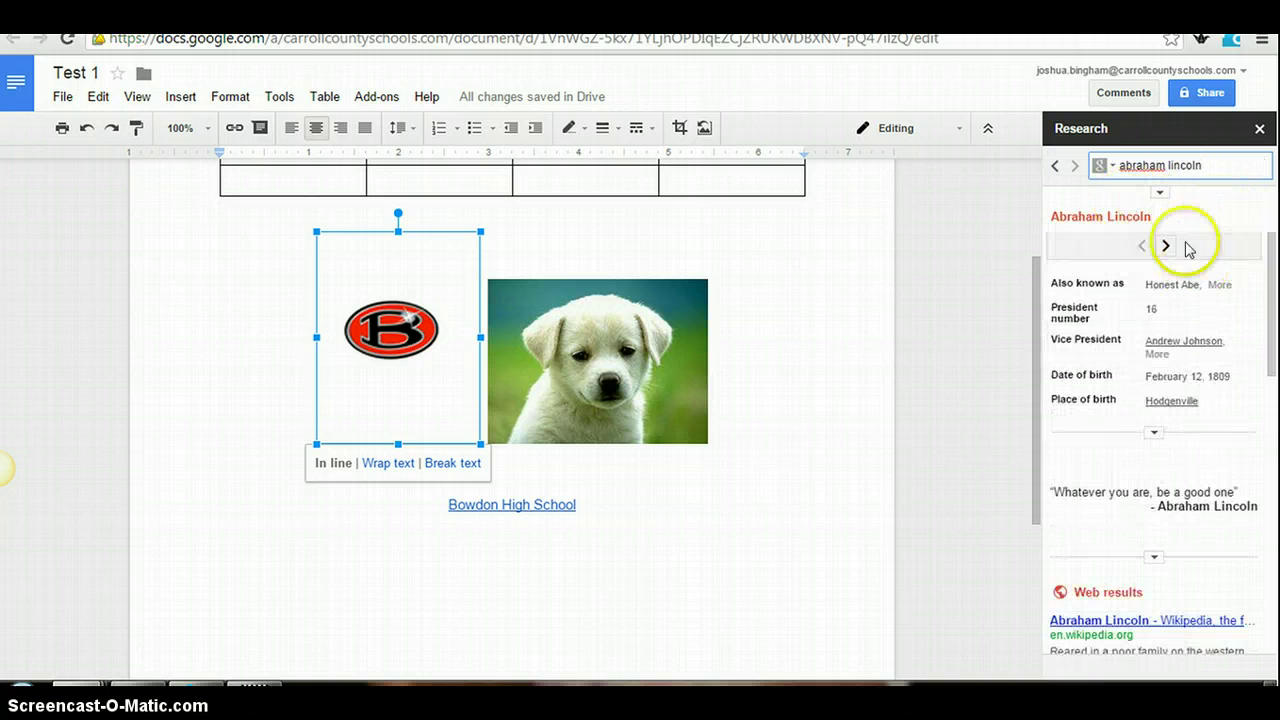
scroll(1163, 257, down, 5)
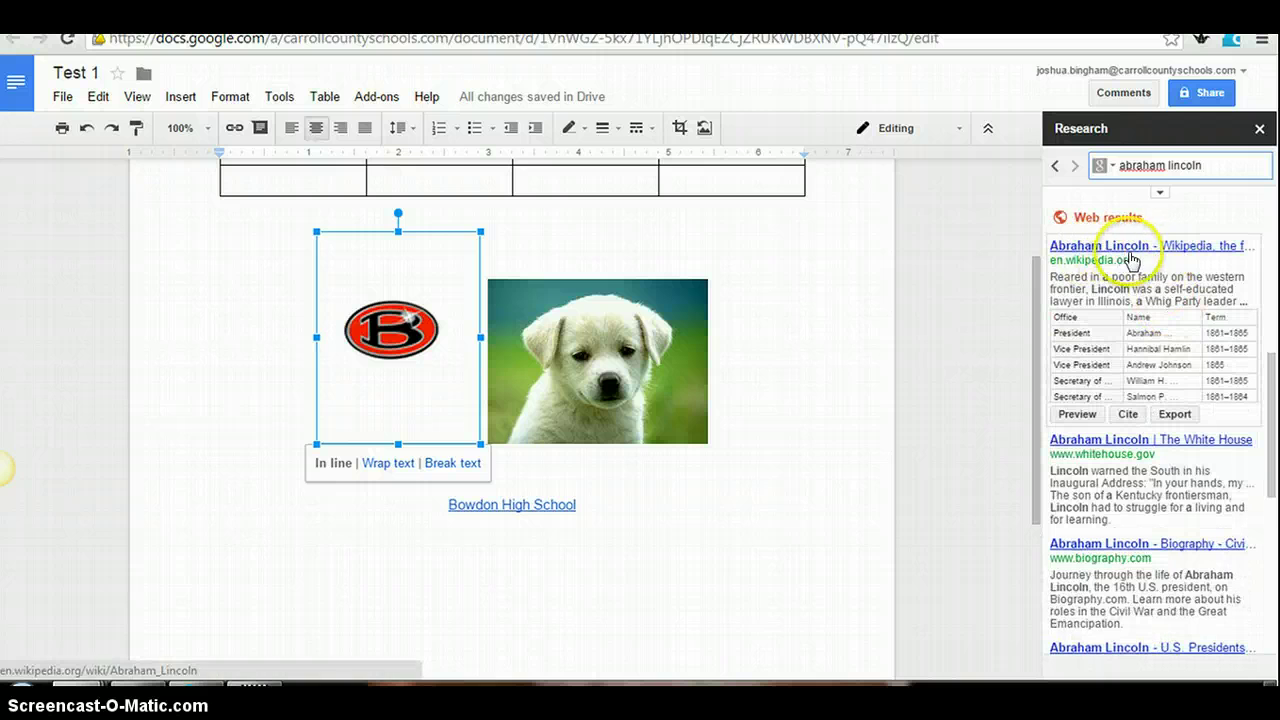
scroll(1153, 265, down, 1)
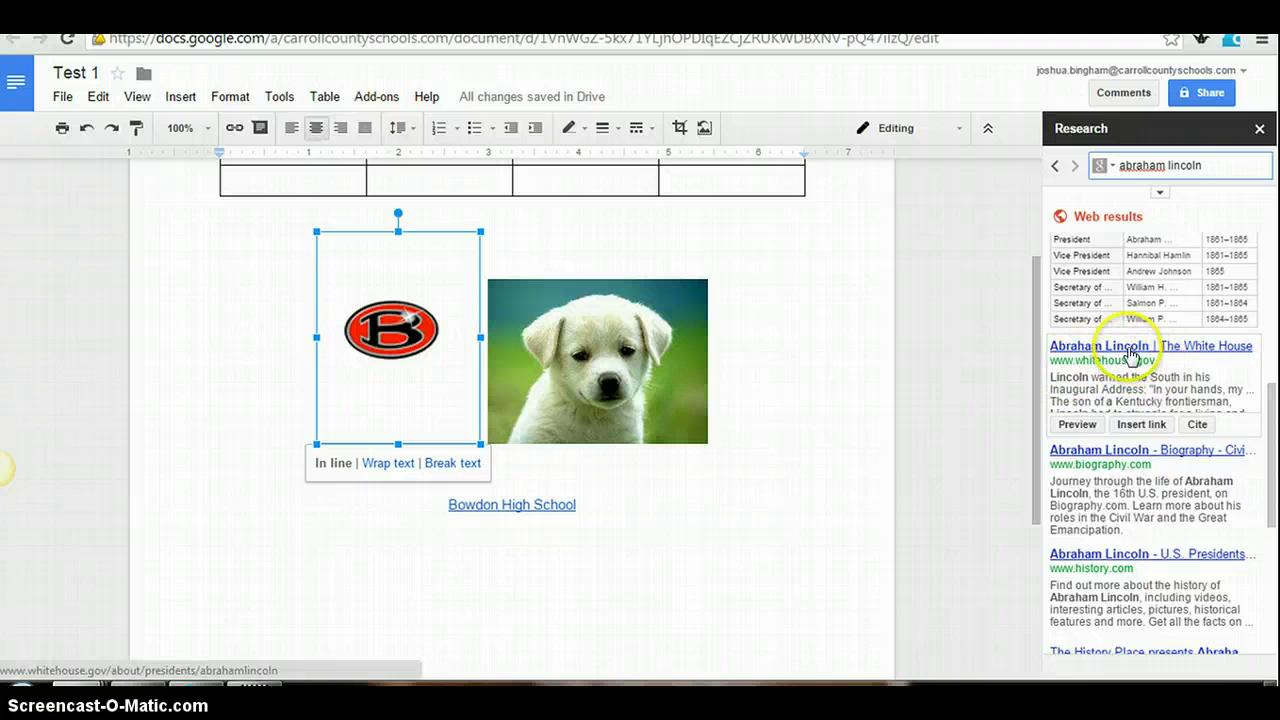
- Preview the White House result on Abraham Lincoln, look through its full web page, and return to the document
click(1078, 424)
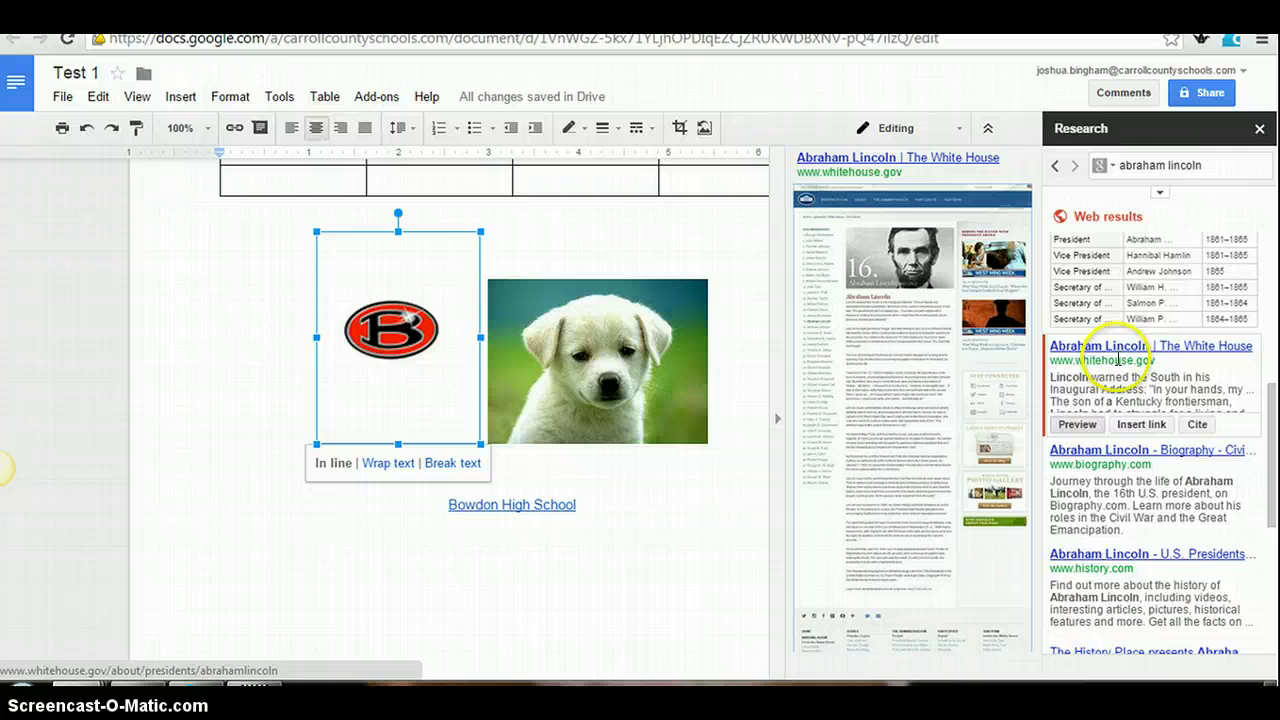
click(1115, 350)
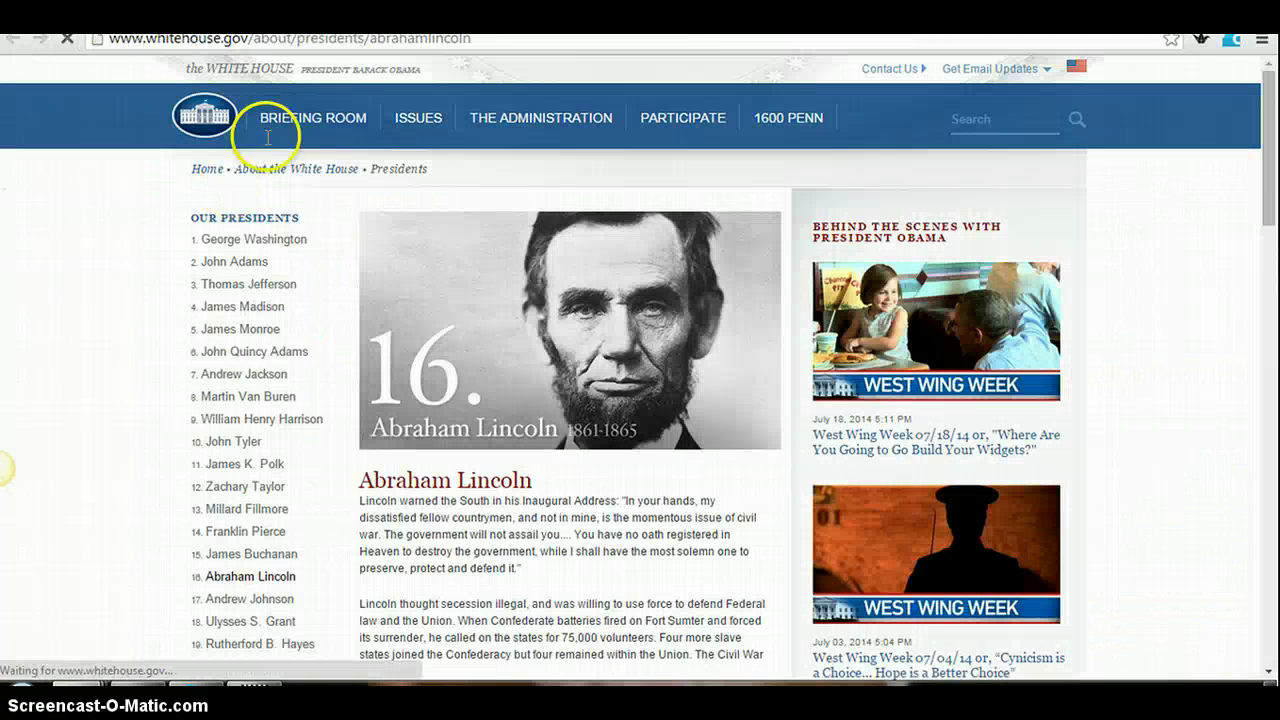
mouse_move(311, 110)
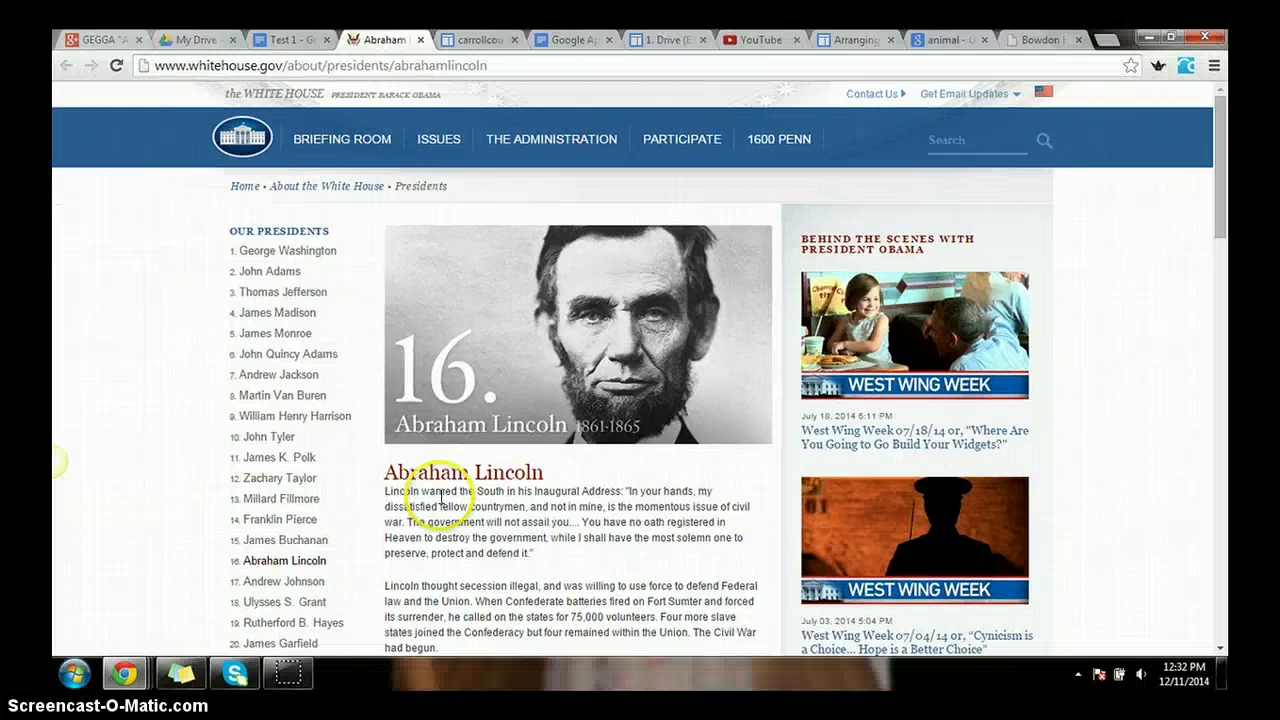
scroll(431, 525, down, 4)
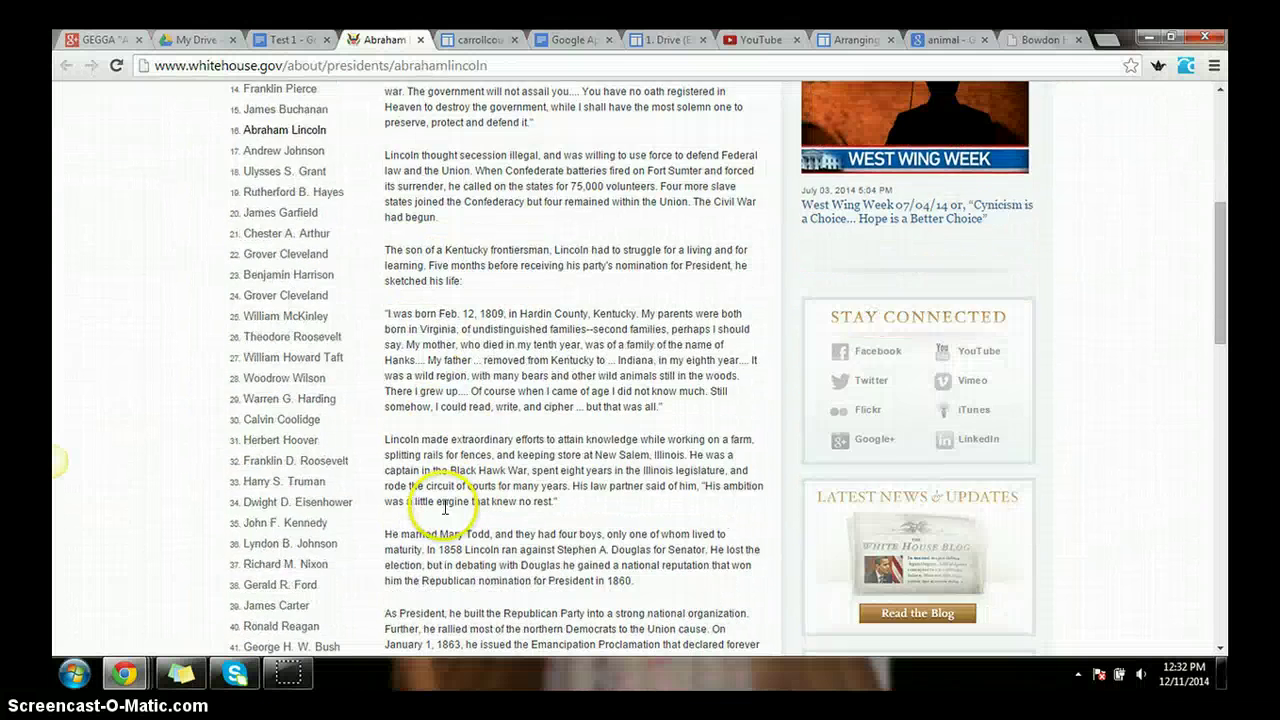
scroll(443, 495, up, 8)
click(290, 40)
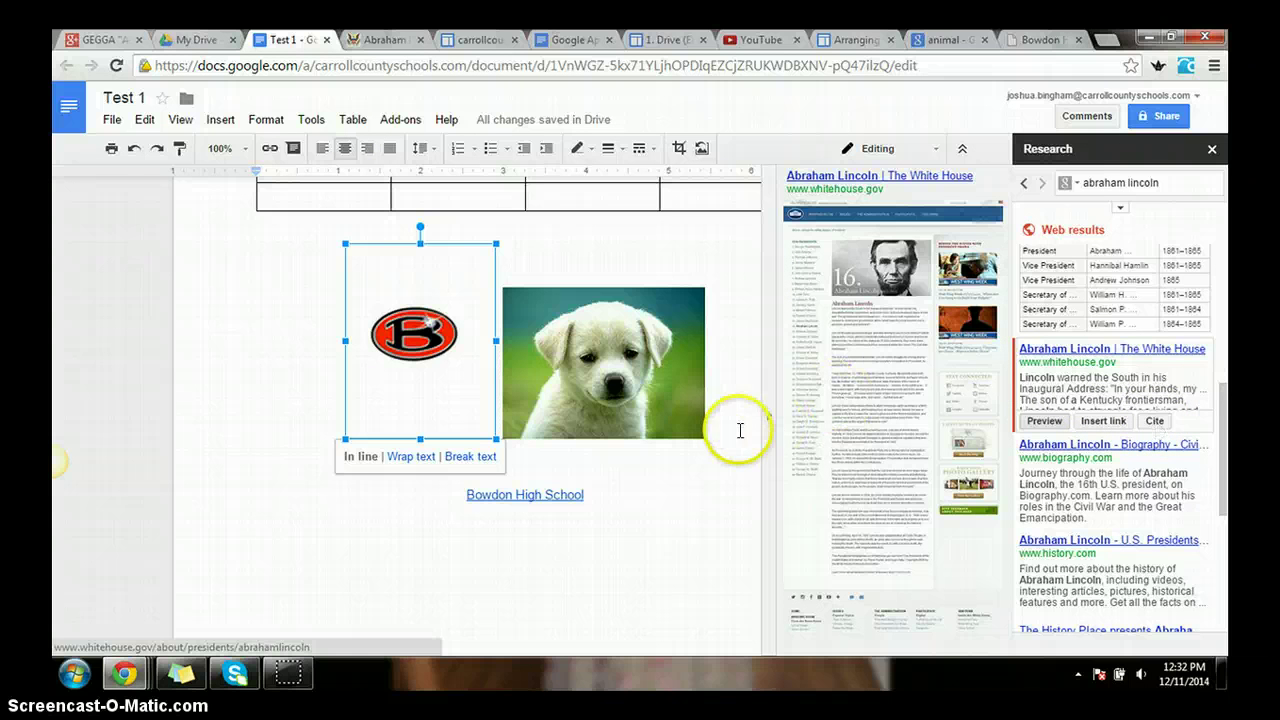
- Cite the White House page on Abraham Lincoln as a footnote in the document and check the citation
click(1155, 422)
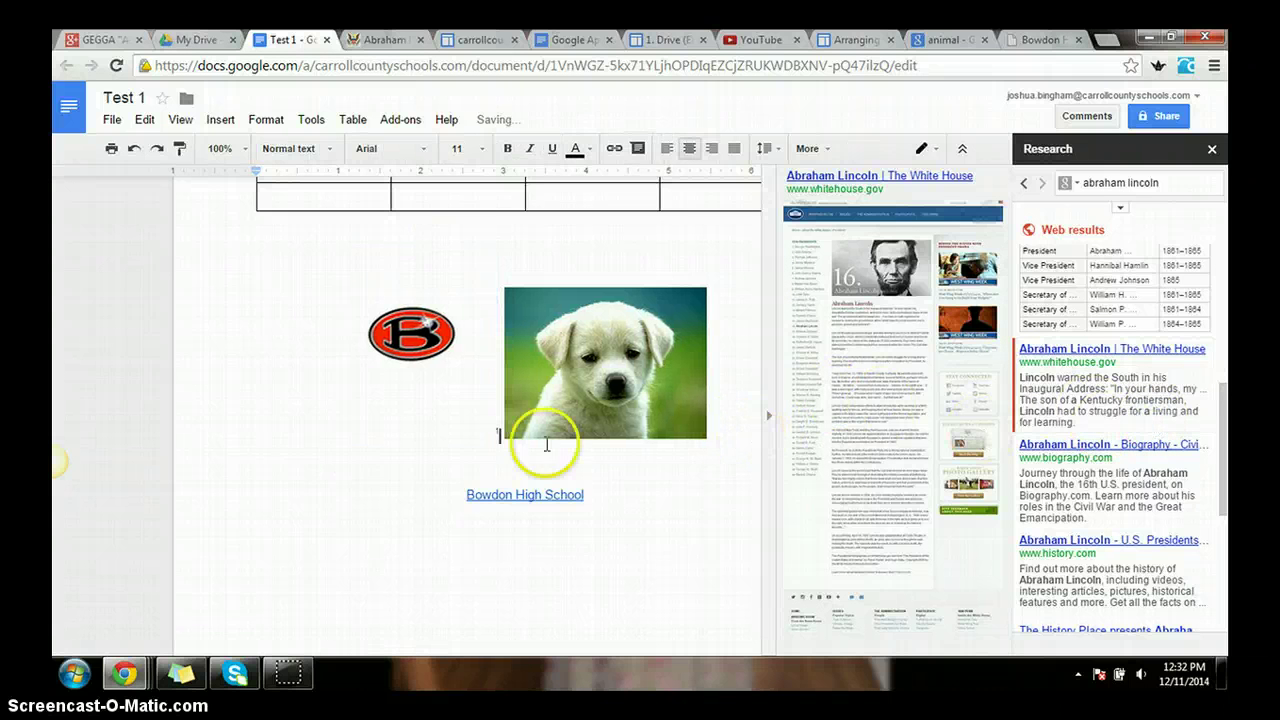
scroll(510, 445, down, 3)
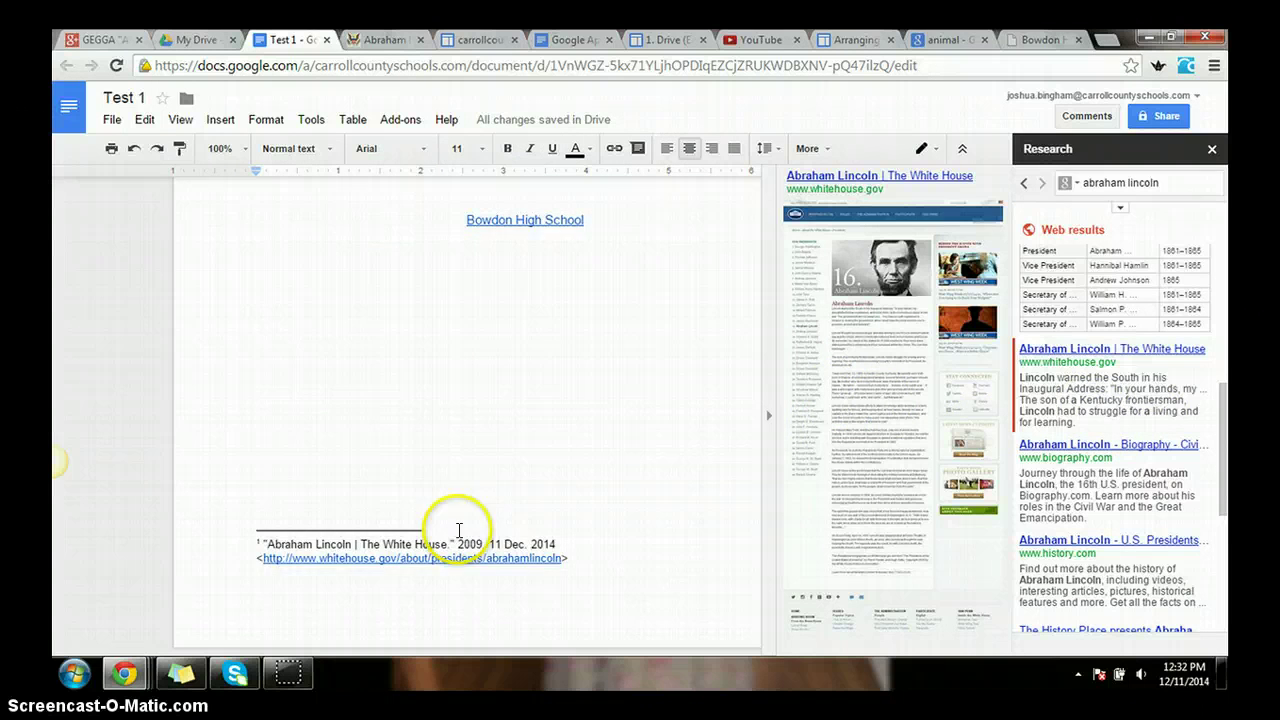
scroll(561, 508, up, 4)
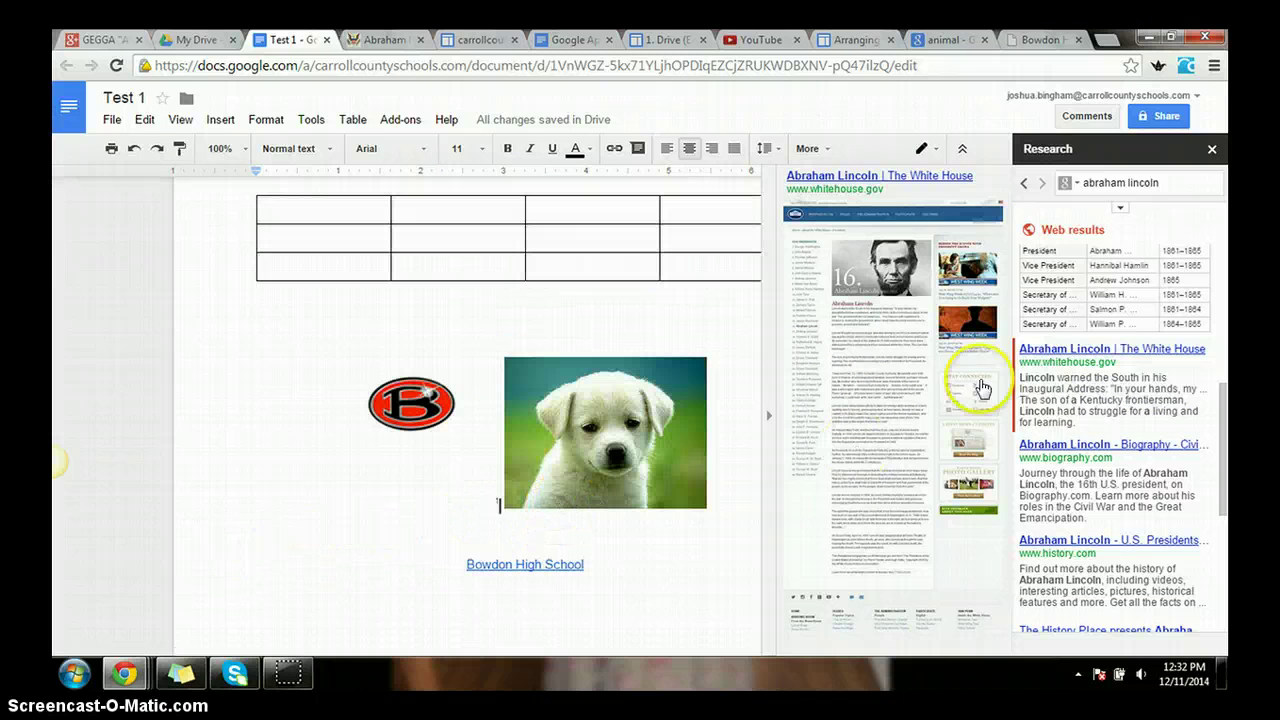
- Restrict the research results to images and place the color portrait of Abraham Lincoln before the "Bowdon High School" link
mouse_move(1128, 405)
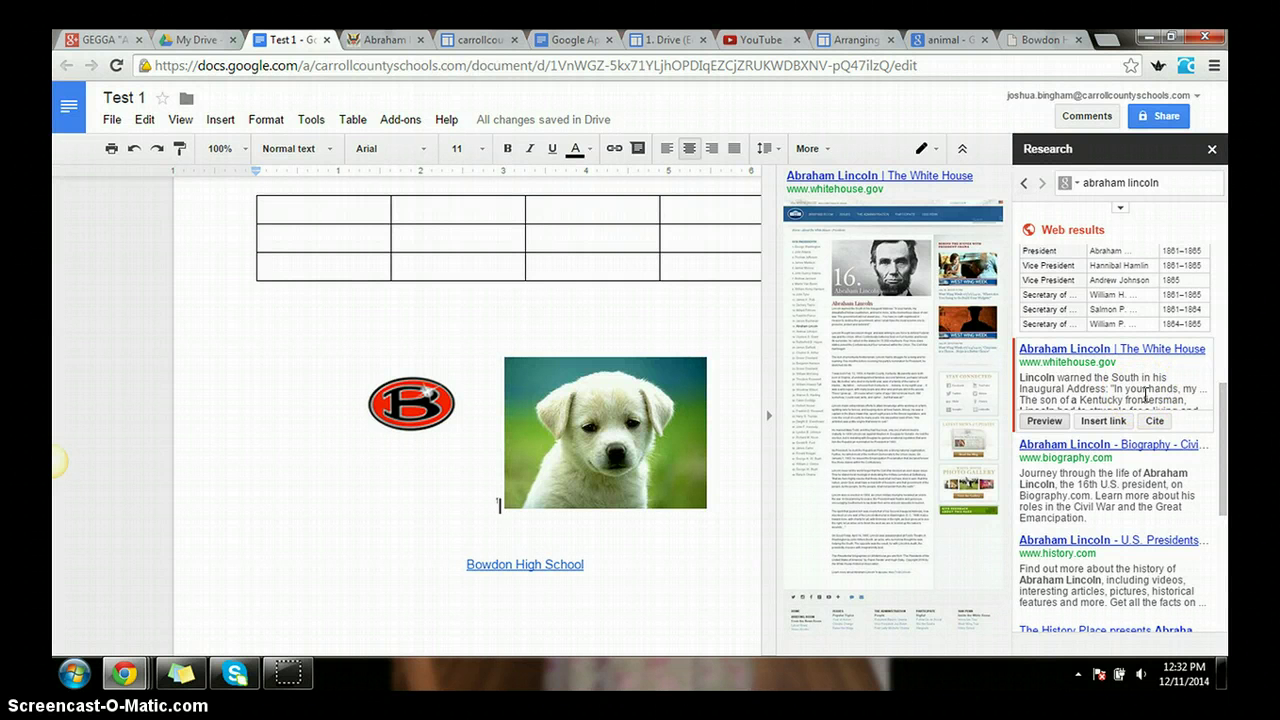
scroll(1145, 395, up, 1)
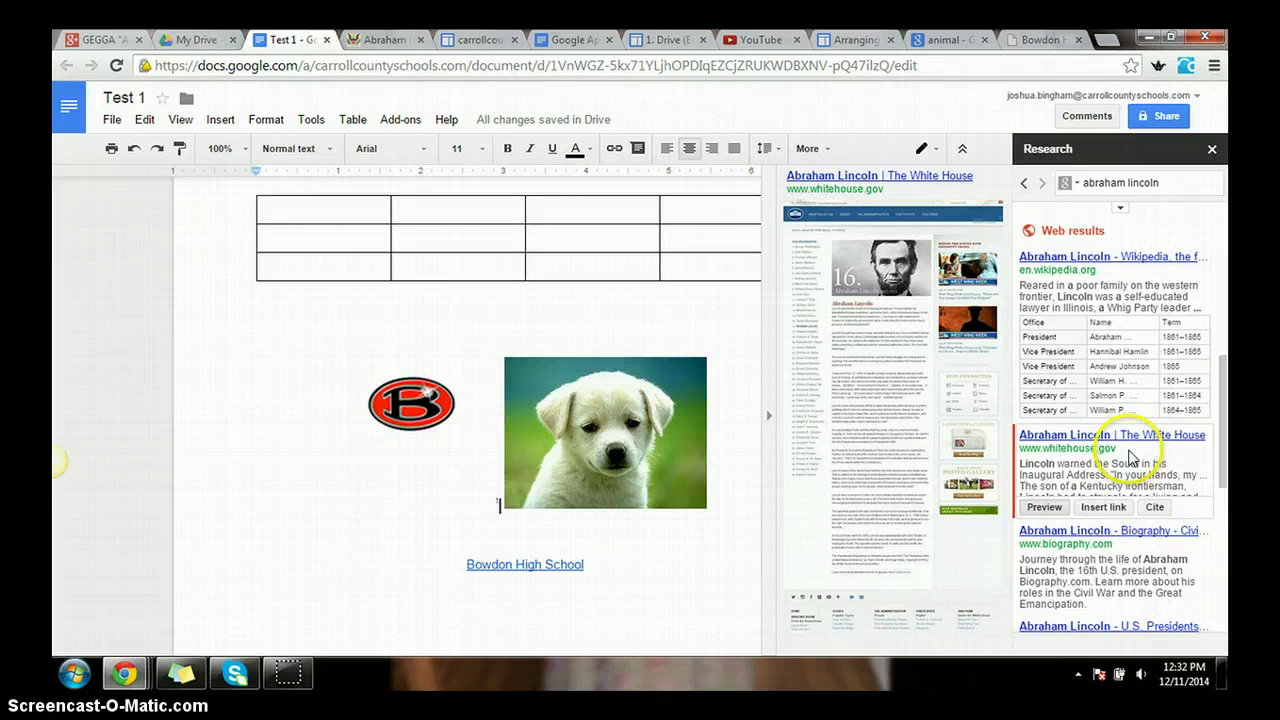
scroll(1125, 430, up, 1)
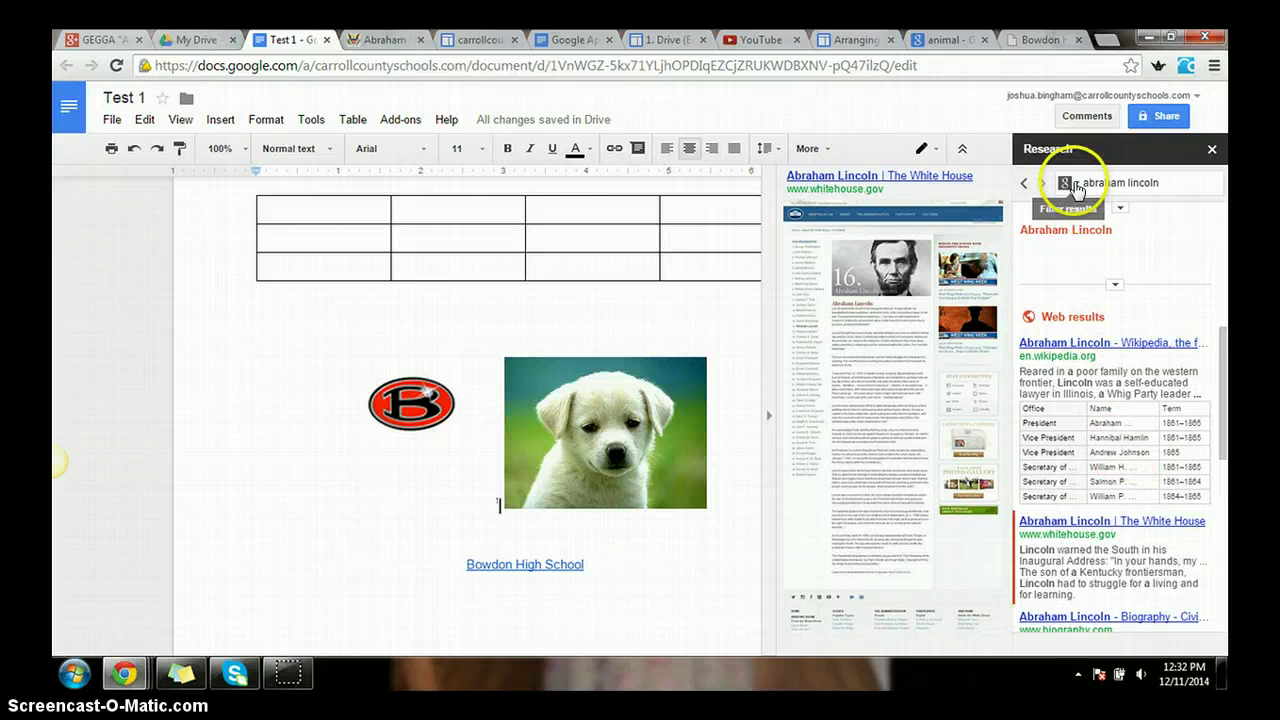
click(1074, 186)
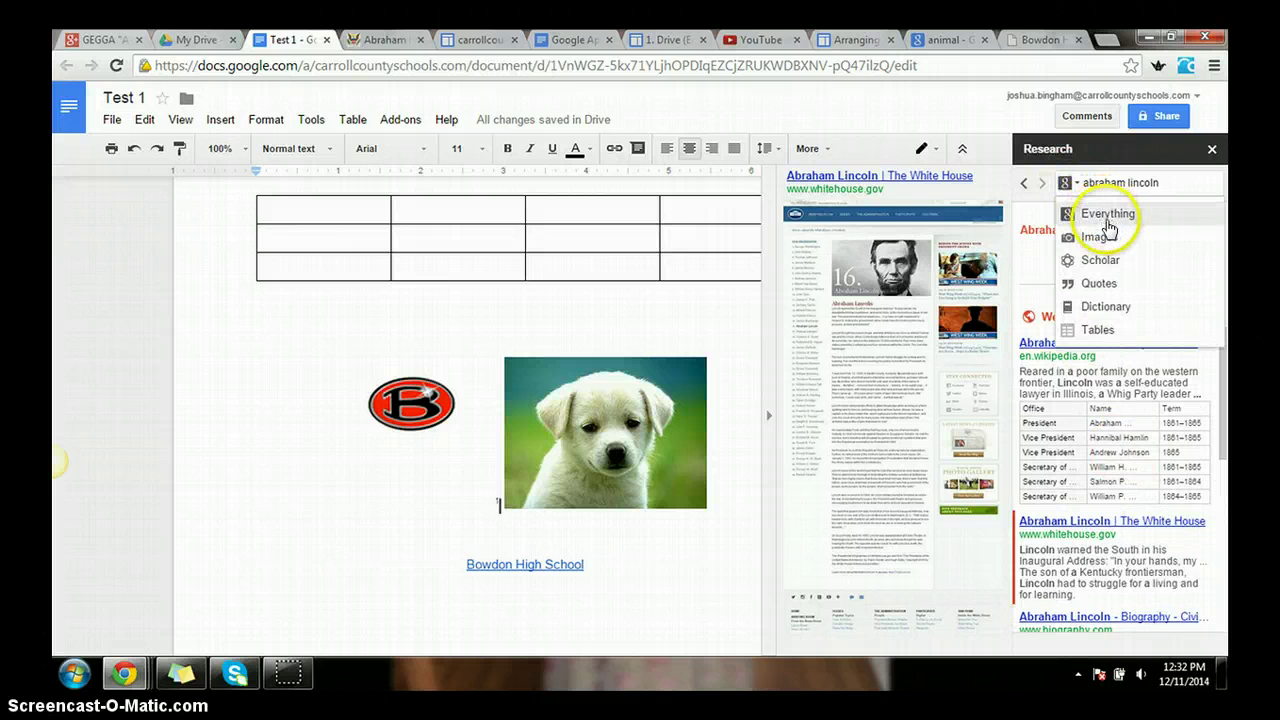
click(1106, 240)
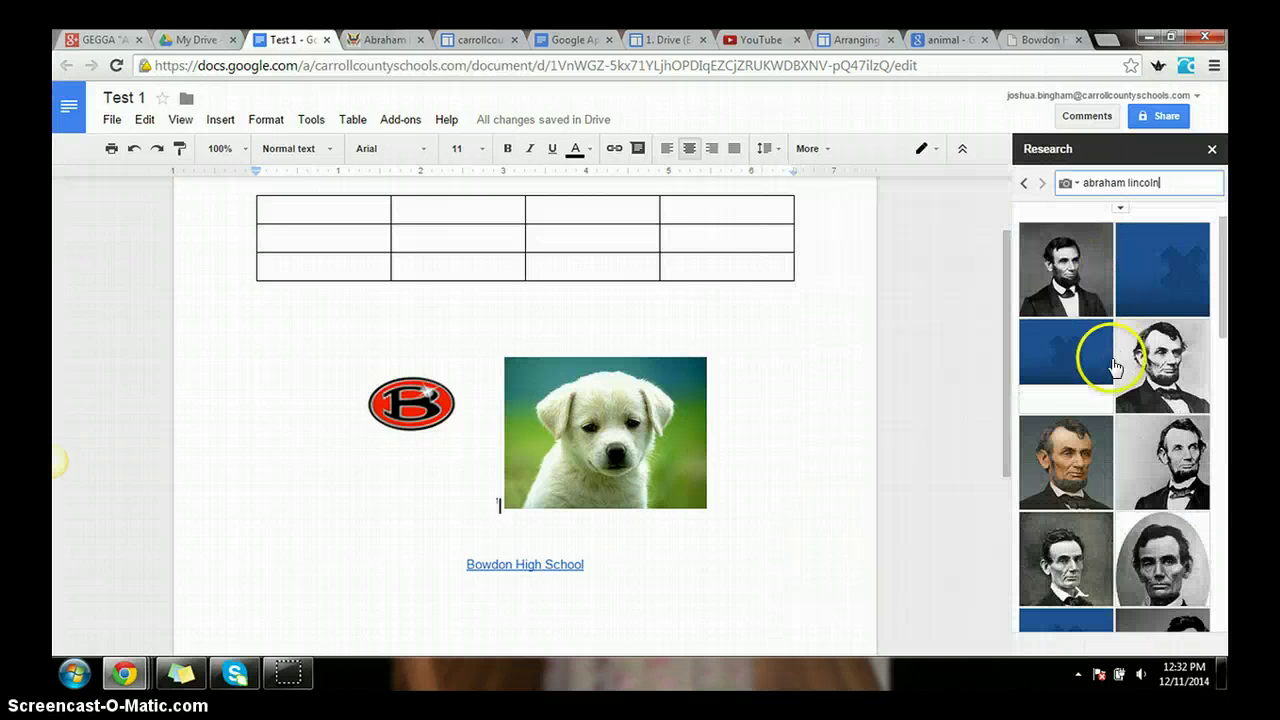
drag(1094, 449, 443, 480)
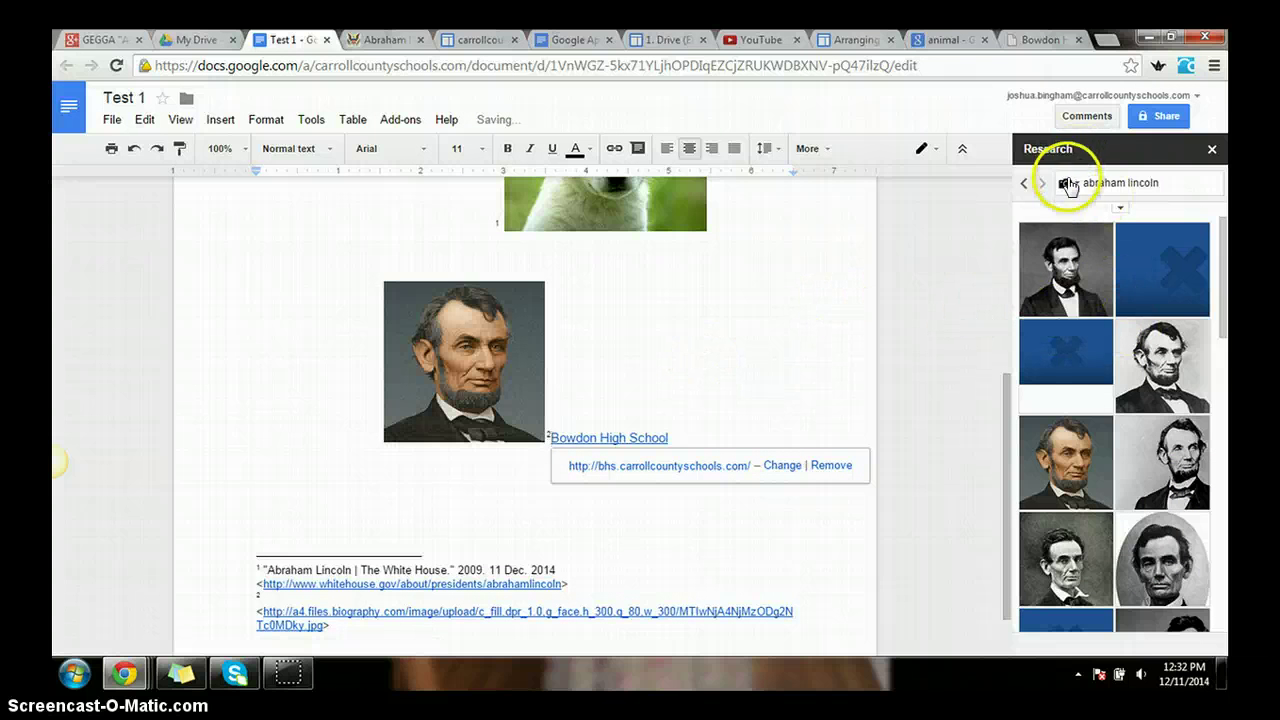
- Show quotes for "abraham lincoln" in the research results, and close the Research tool
click(1068, 186)
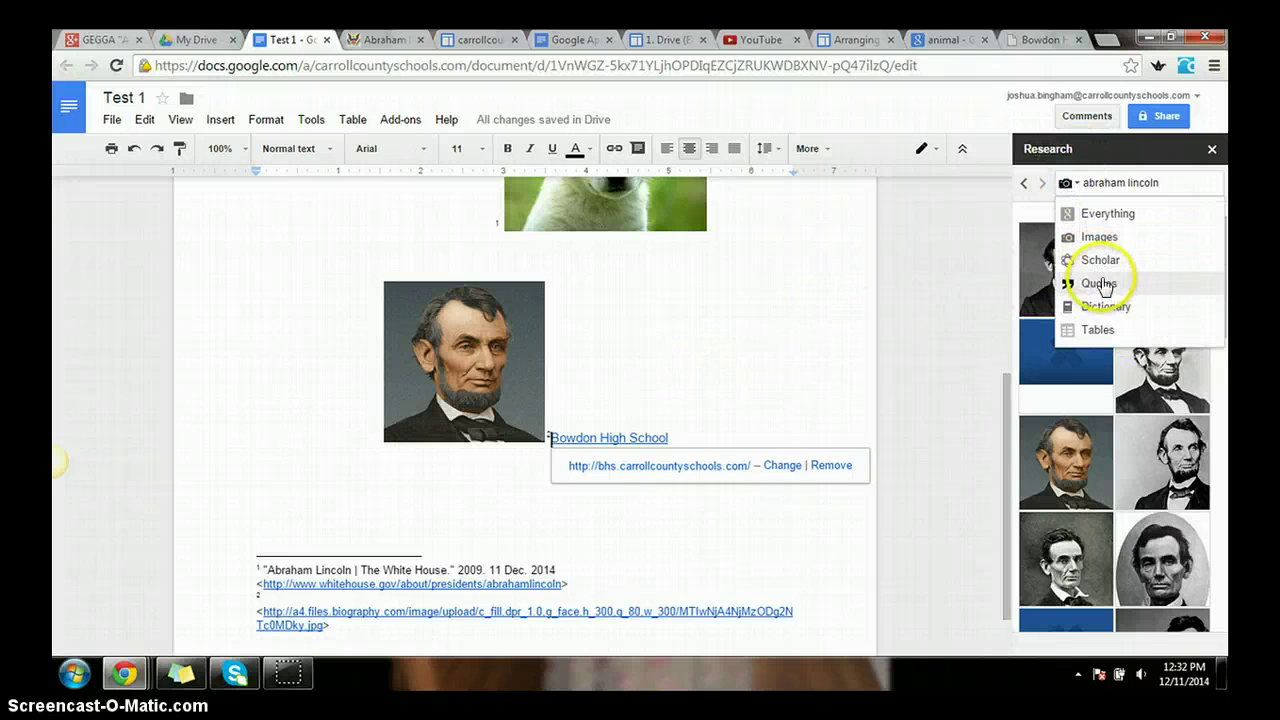
click(1100, 284)
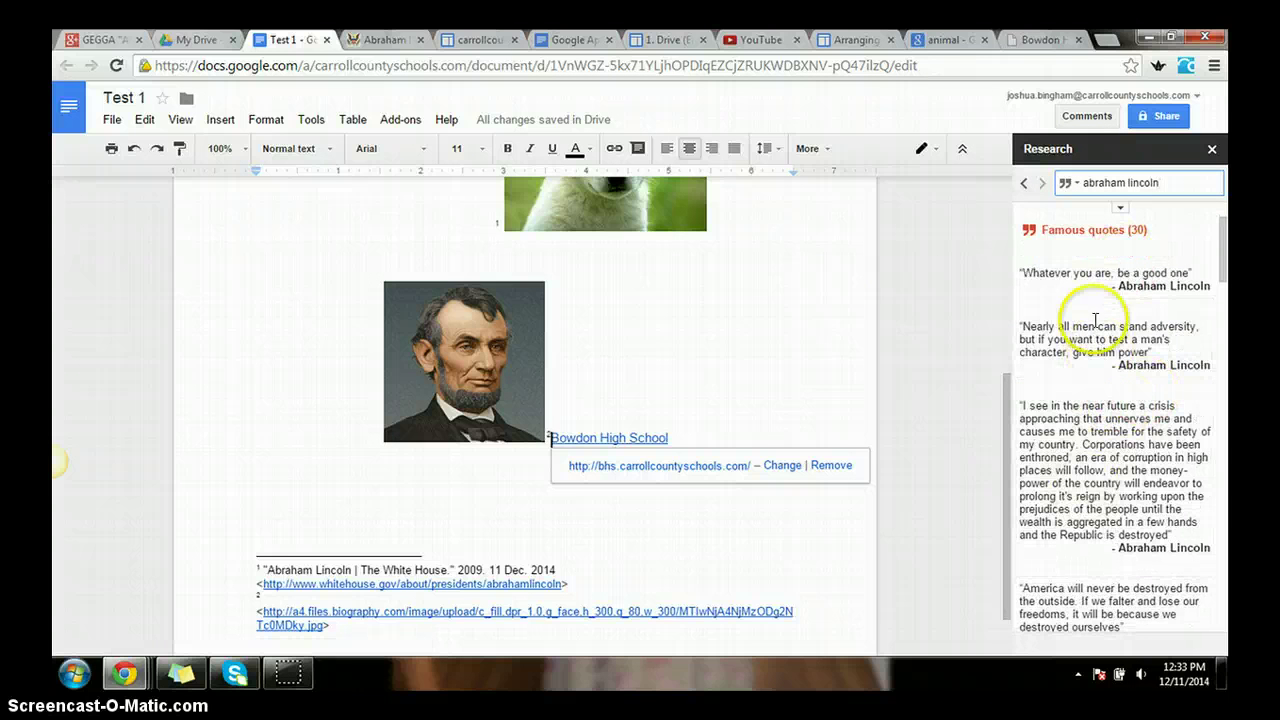
click(1066, 185)
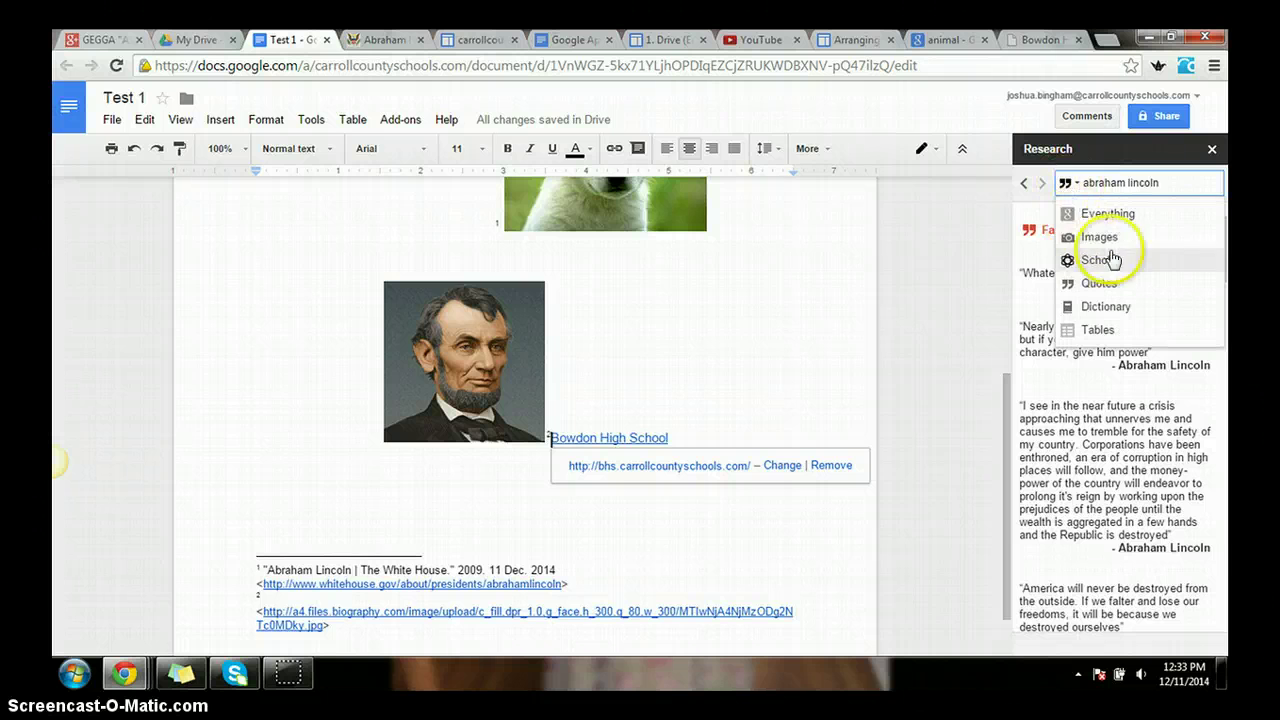
click(1112, 156)
click(1212, 150)
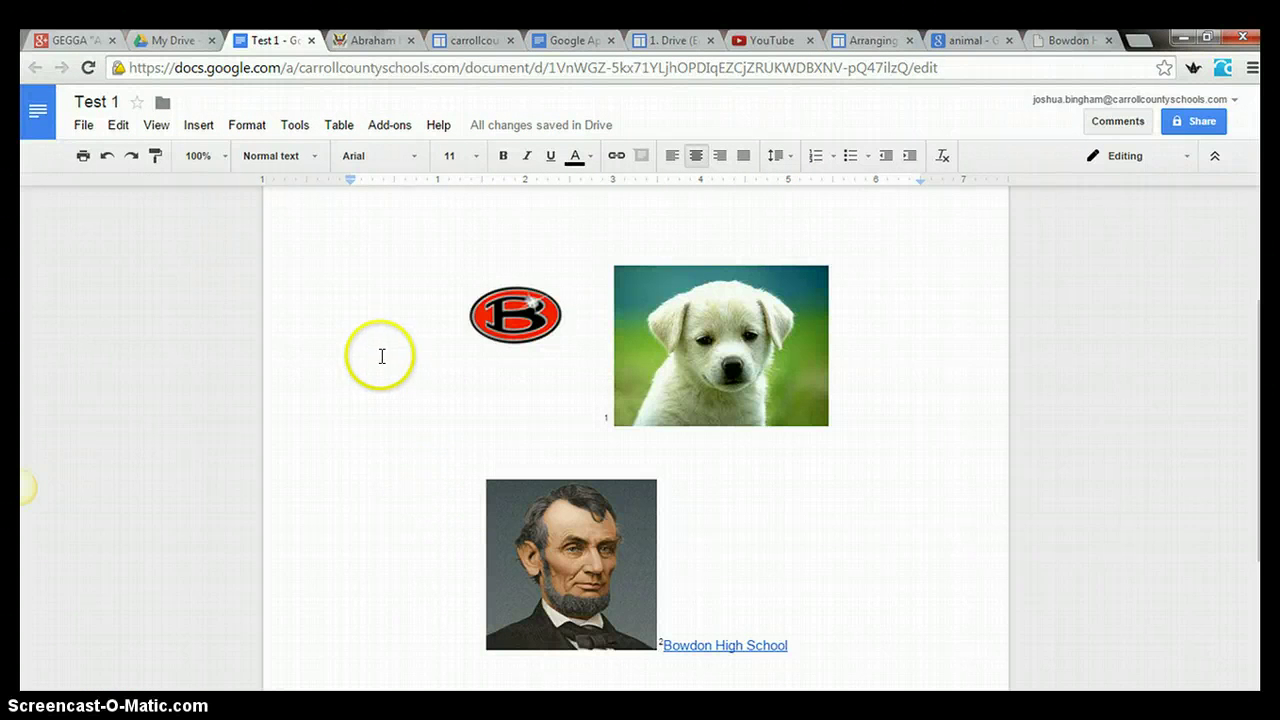
- Open the gallery of available document add-ons and browse through the offerings, including the Thesaurus description
click(387, 127)
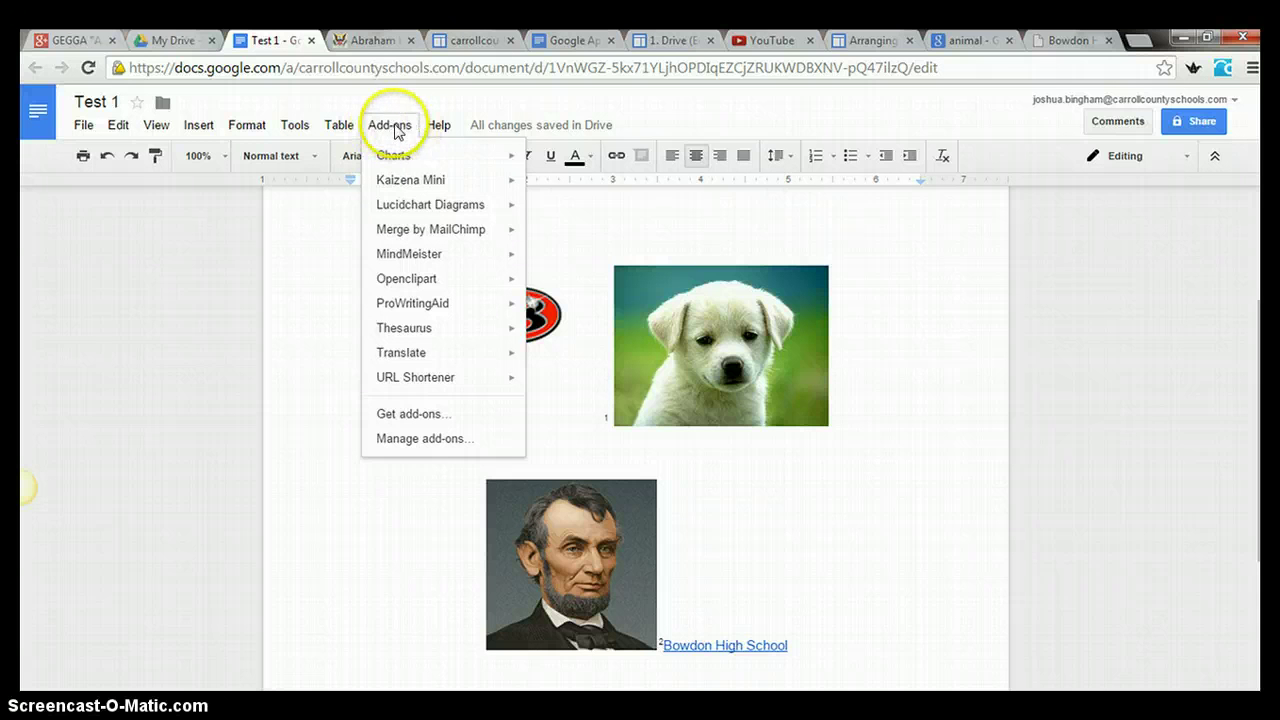
click(421, 420)
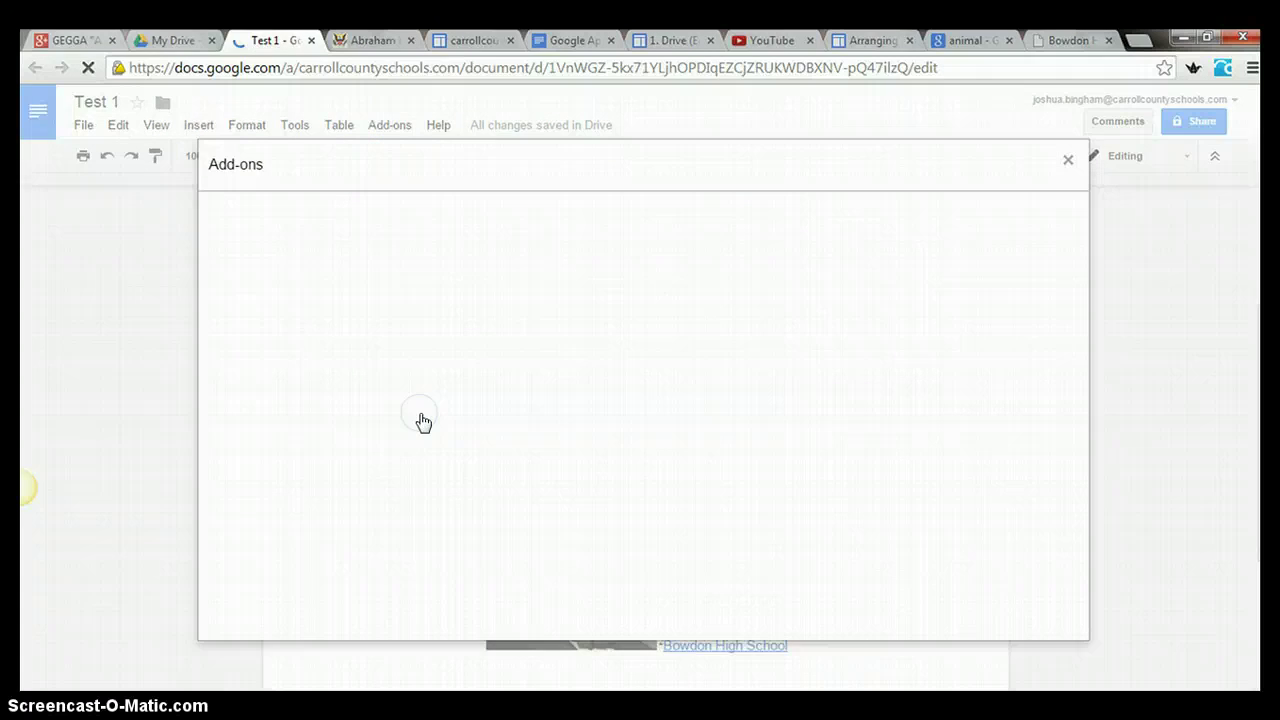
scroll(700, 410, down, 5)
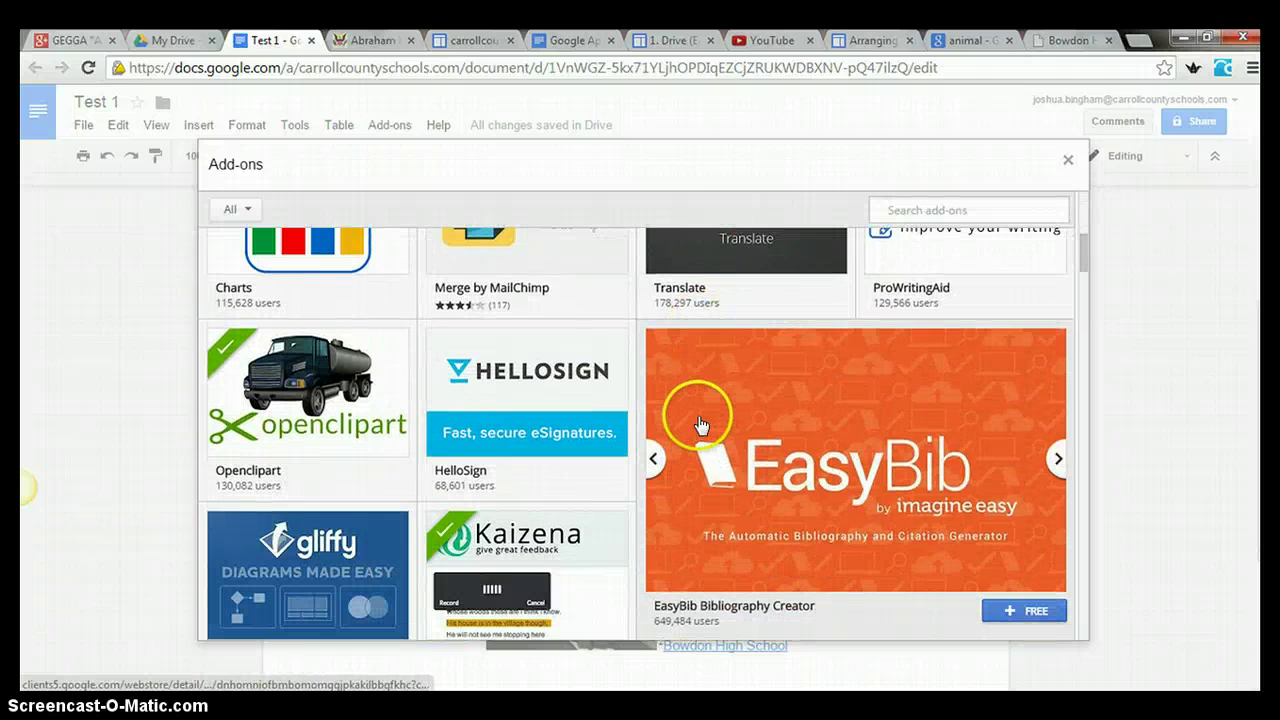
scroll(695, 415, down, 1)
scroll(685, 408, up, 2)
scroll(680, 403, up, 4)
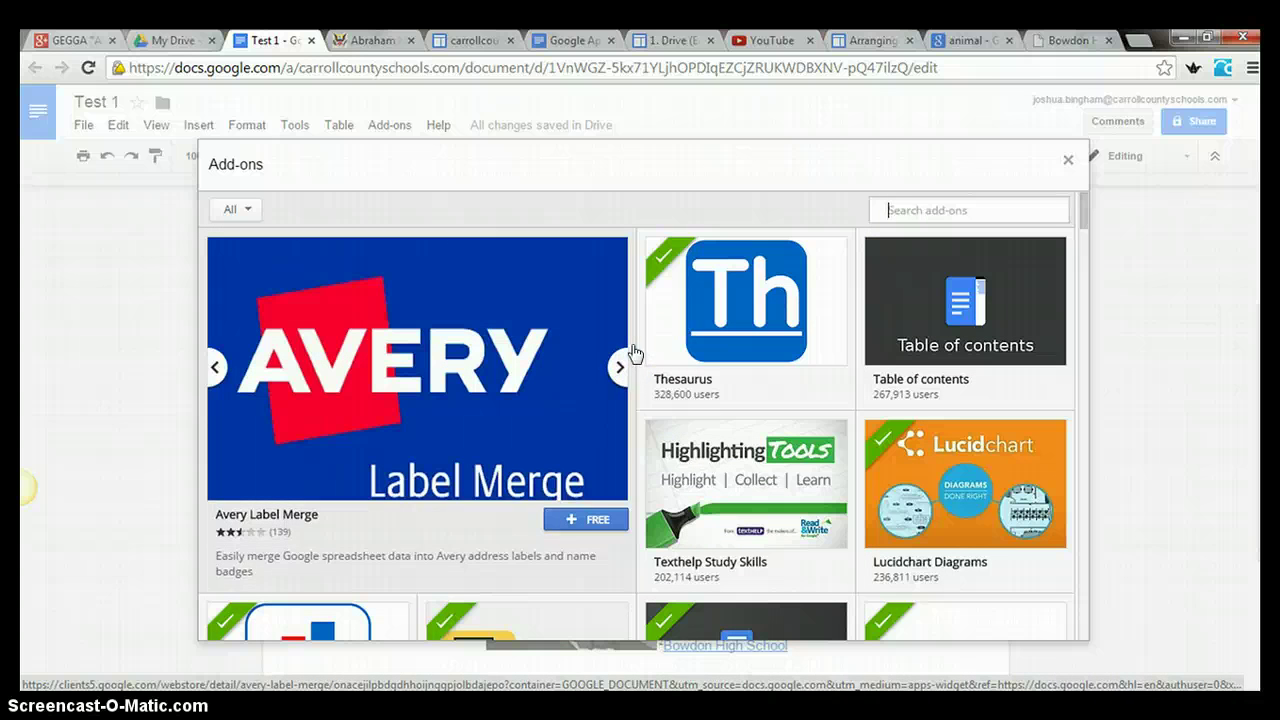
mouse_move(735, 291)
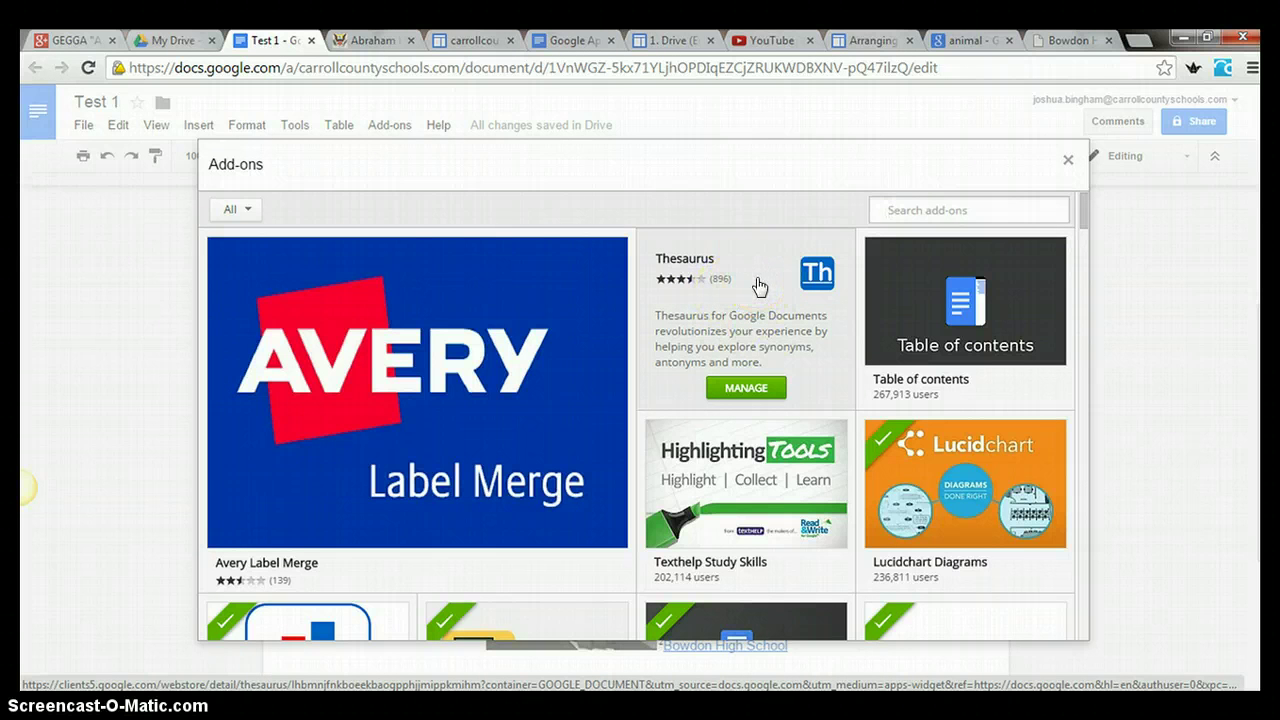
scroll(758, 287, down, 2)
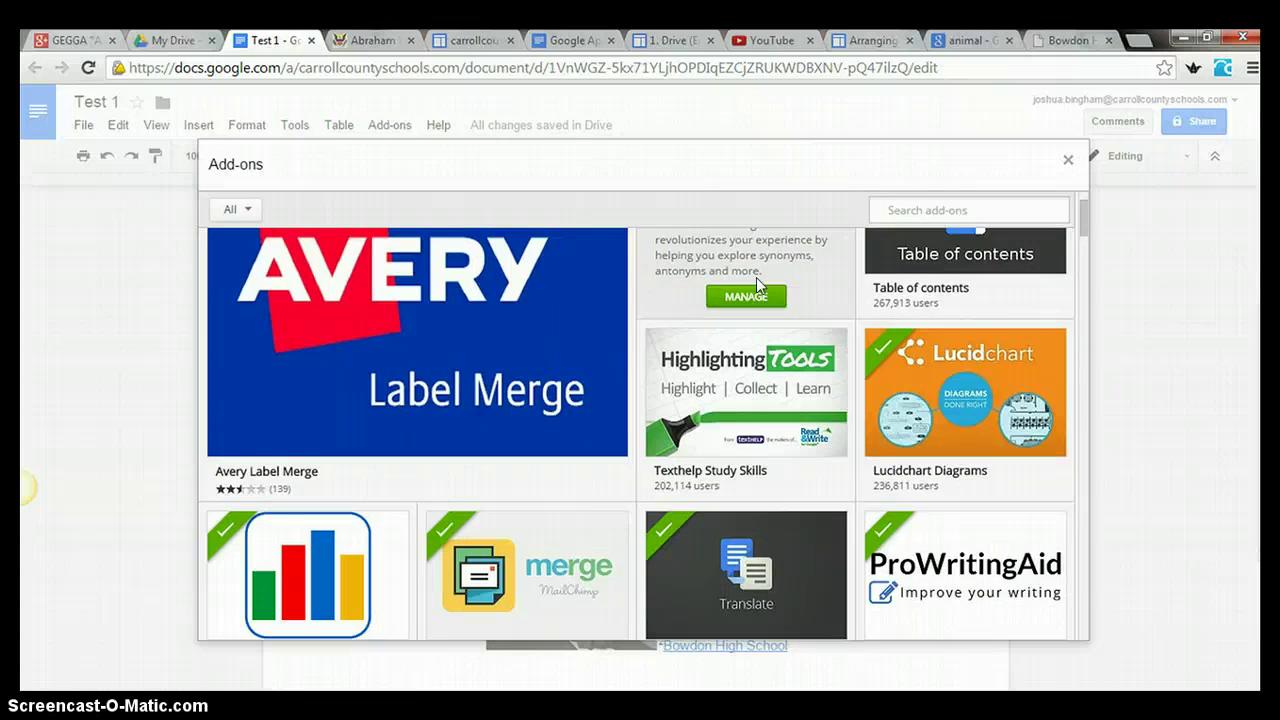
scroll(756, 277, down, 1)
scroll(758, 287, down, 1)
scroll(762, 289, up, 3)
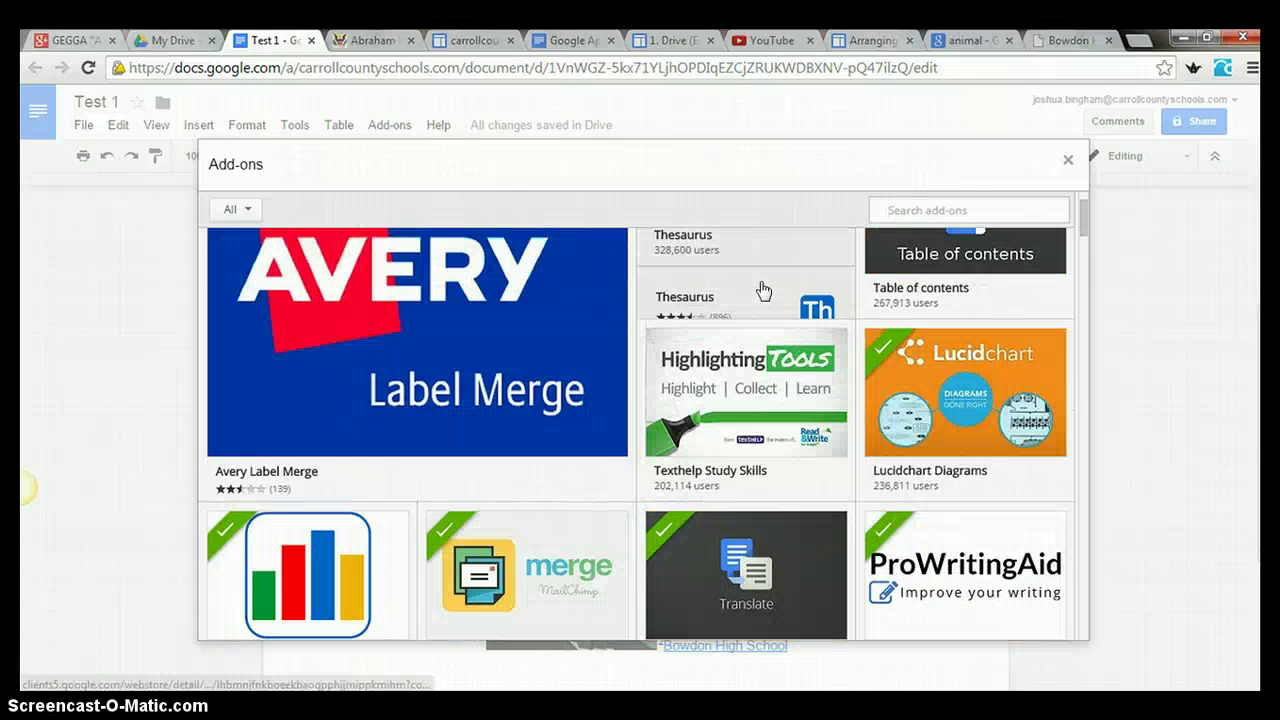
scroll(758, 322, down, 6)
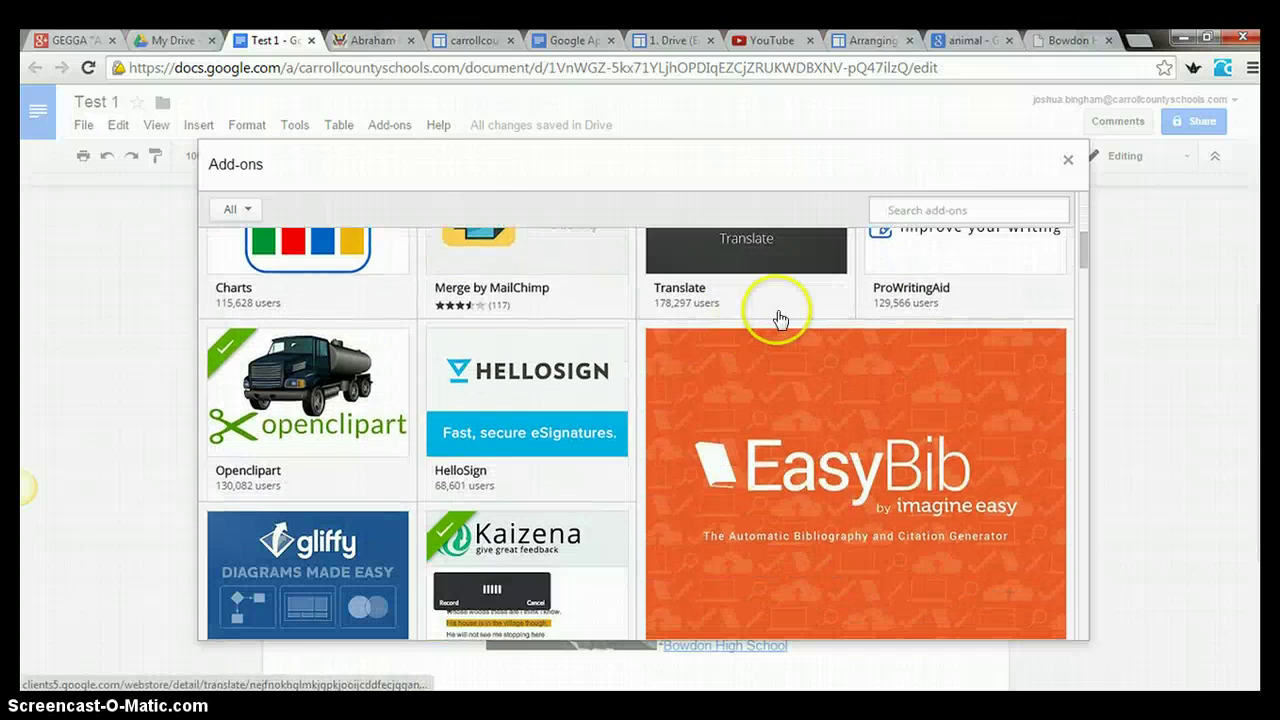
- Install the free EasyBib Bibliography Creator add-on, accept its permission request and dismiss its introduction
mouse_move(845, 405)
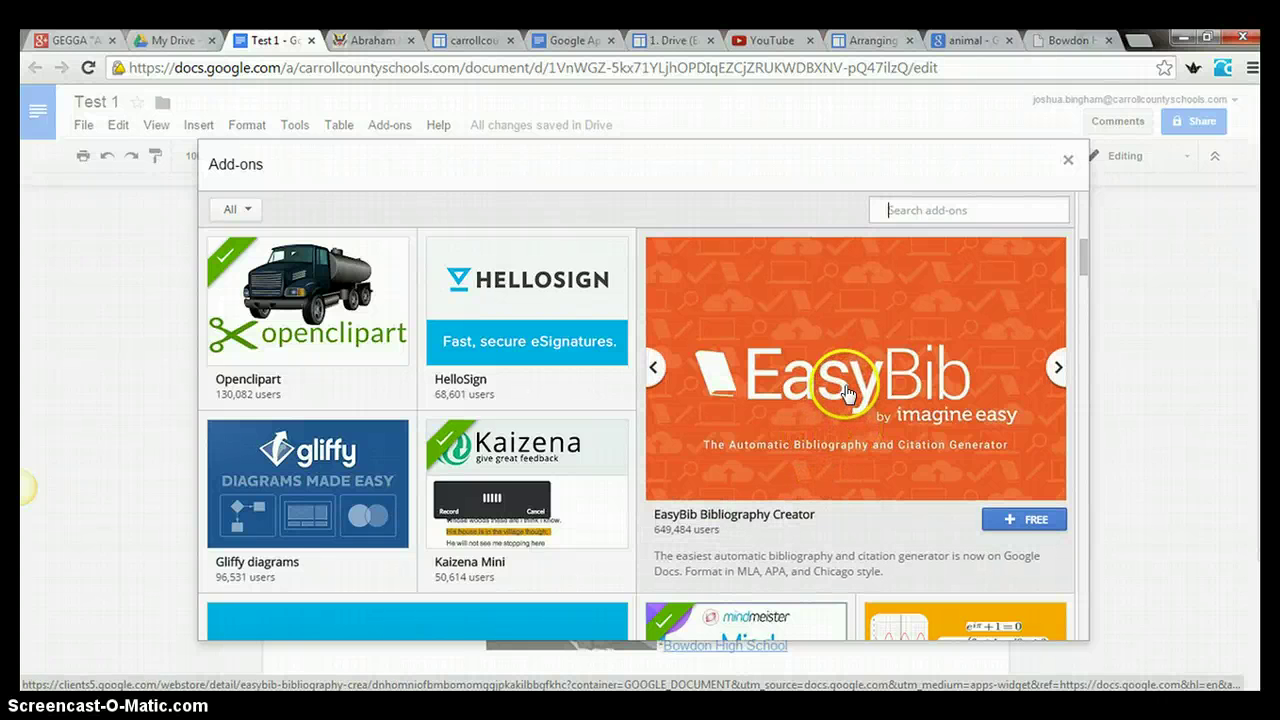
click(1010, 521)
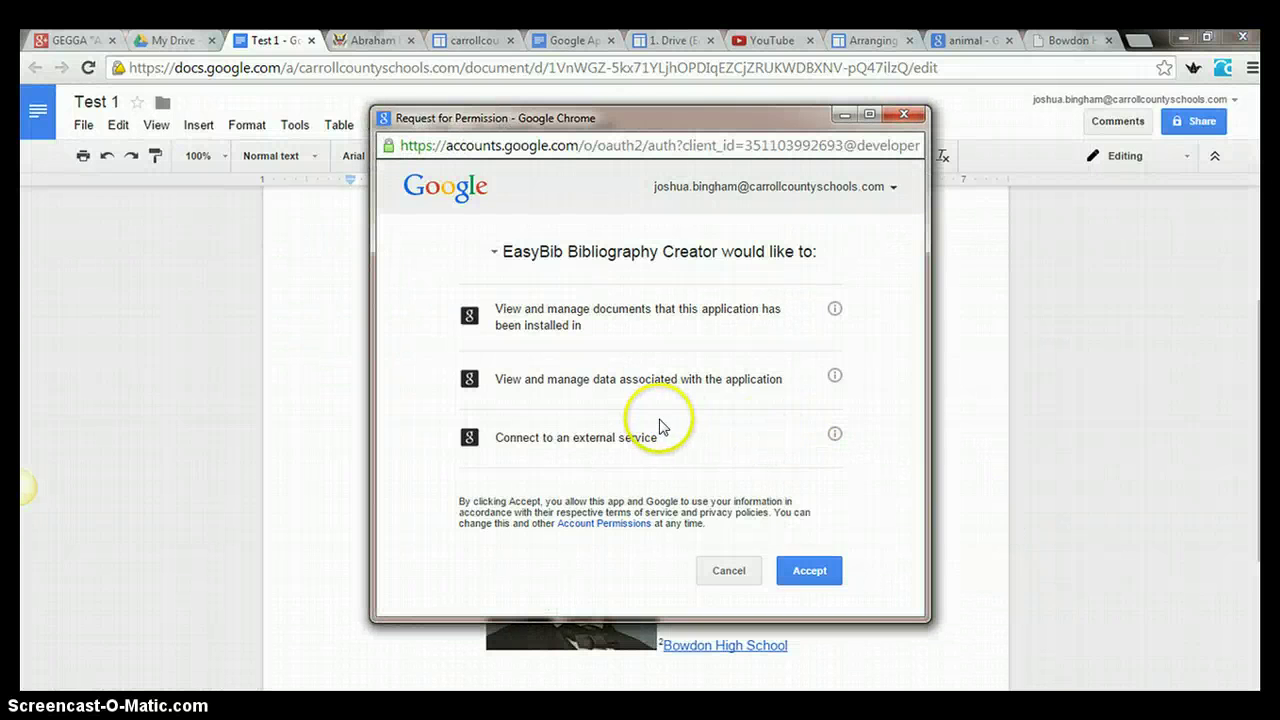
click(808, 558)
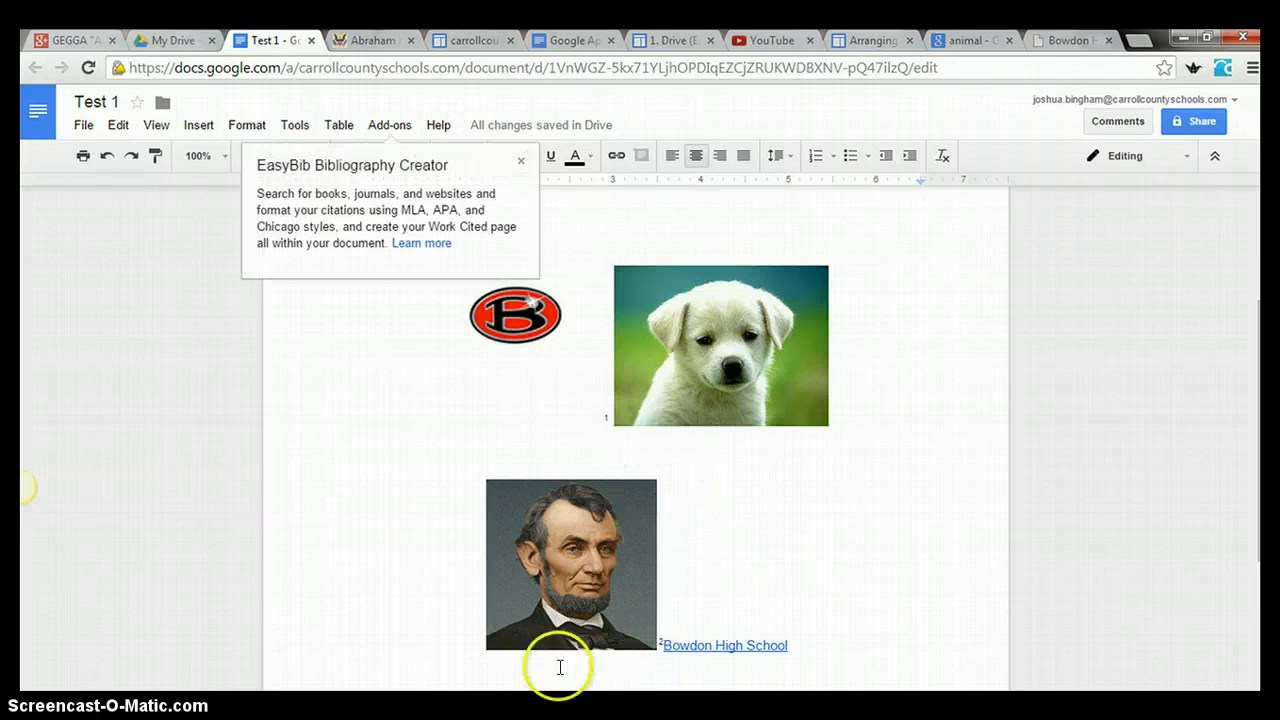
click(520, 161)
- Open EasyBib's Manage Bibliography and go through the book and journal article source types to the website type
click(392, 126)
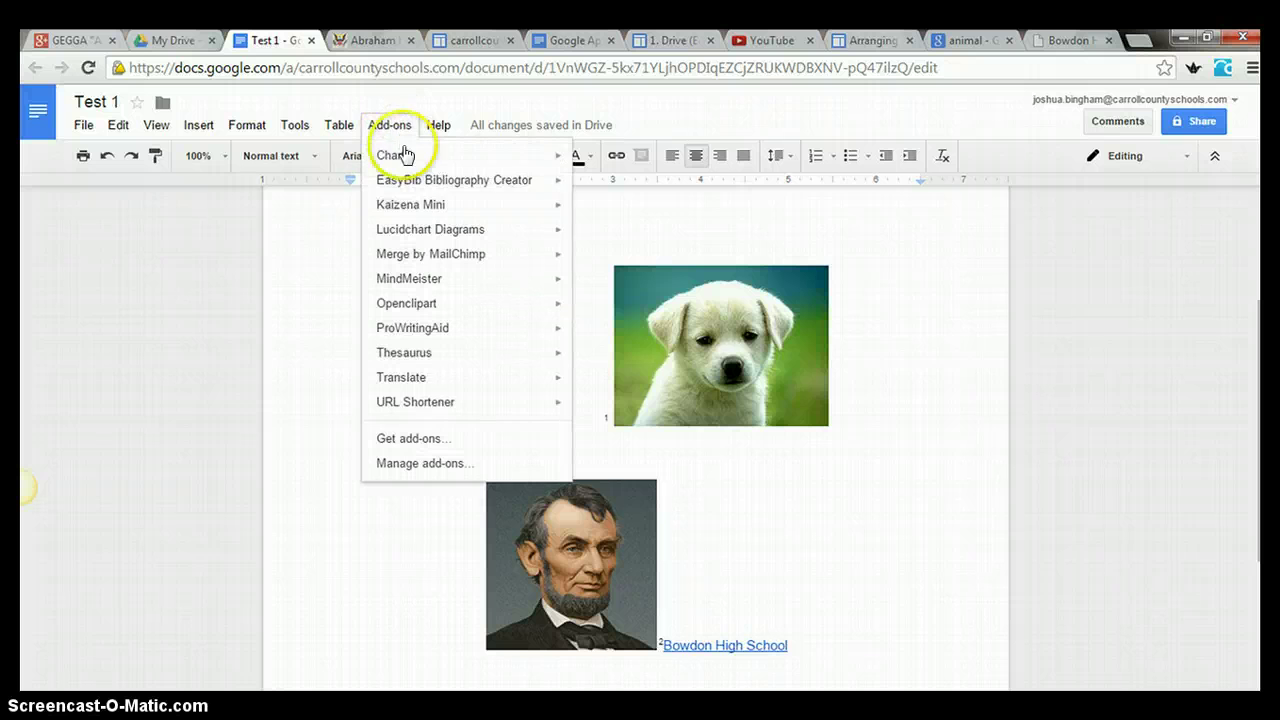
mouse_move(427, 190)
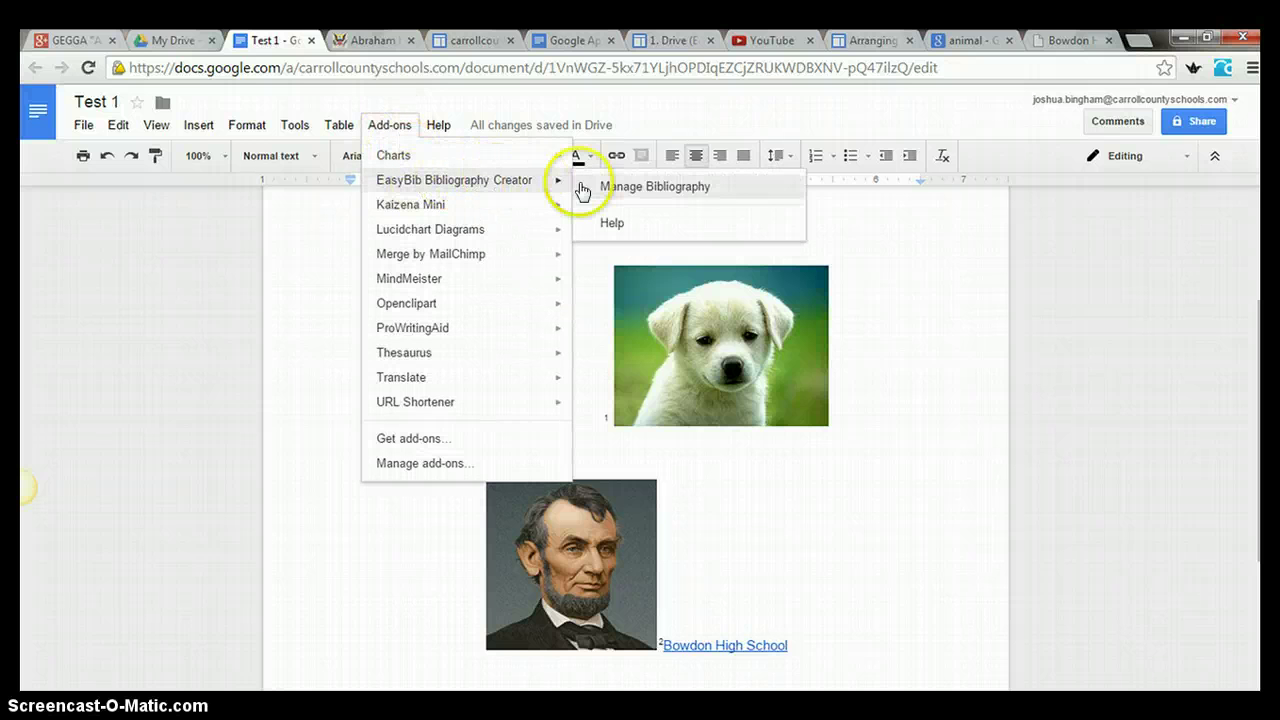
click(622, 190)
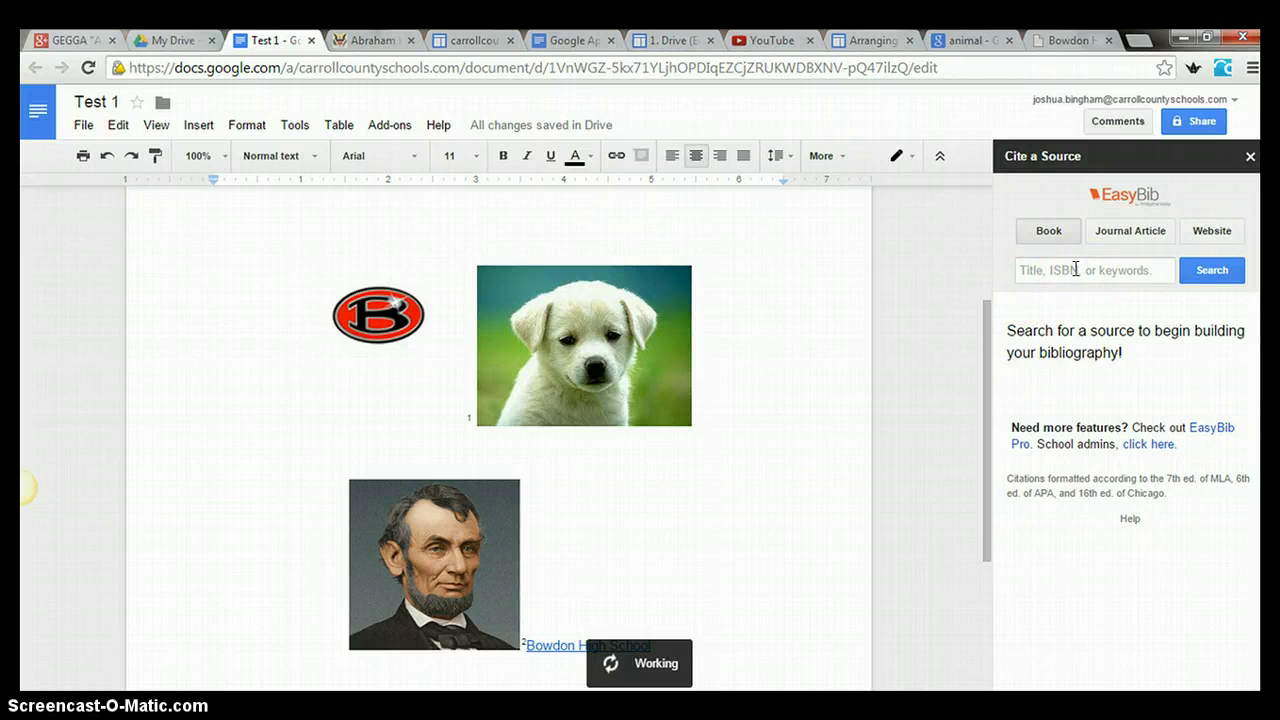
click(1058, 270)
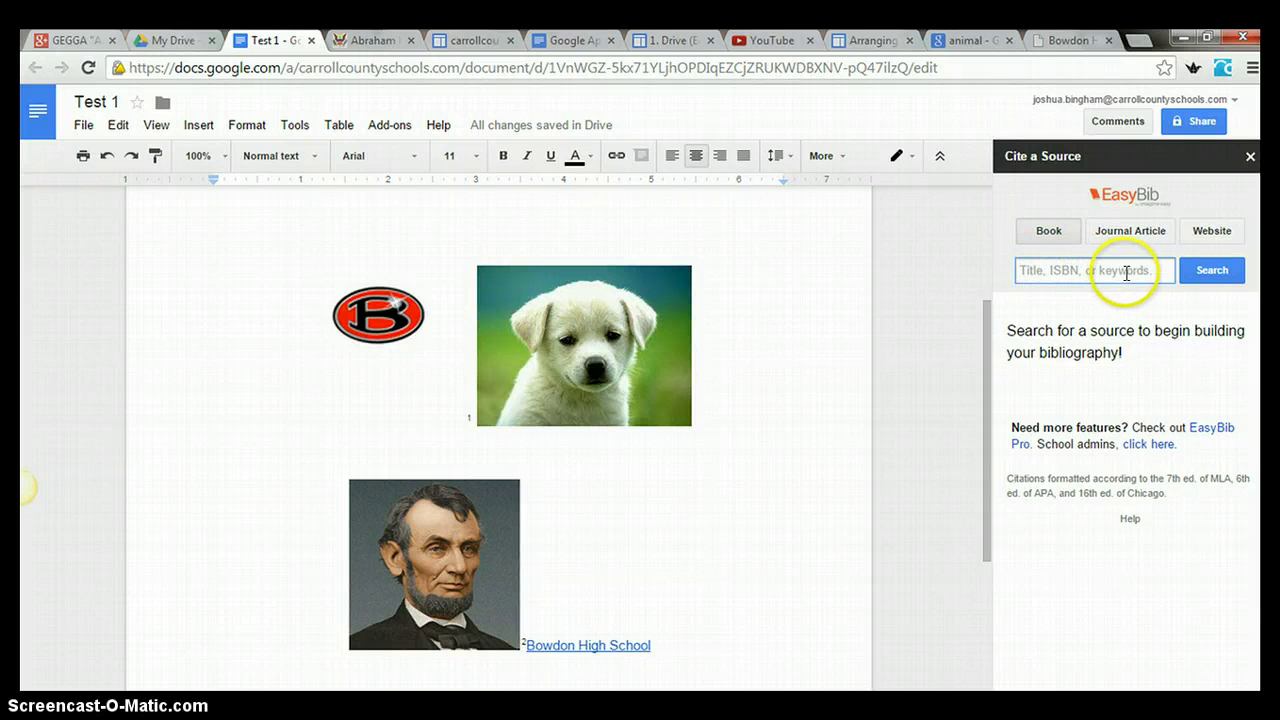
click(1133, 235)
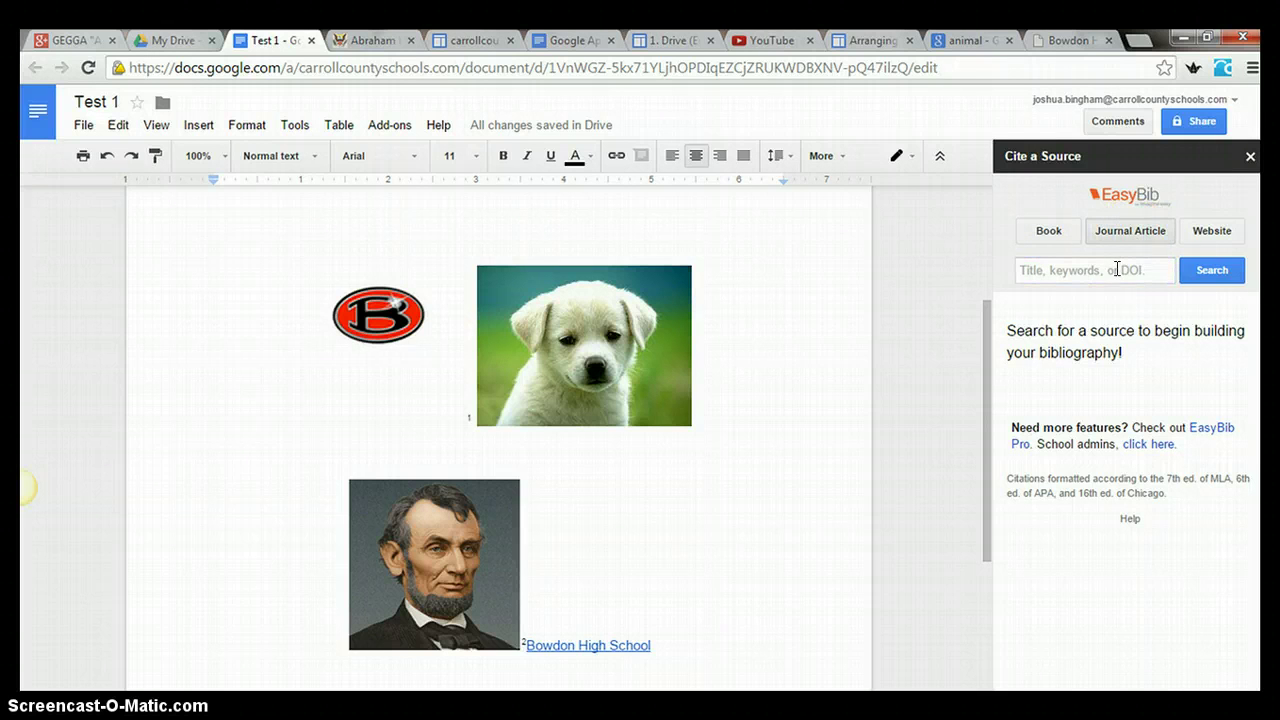
click(1212, 232)
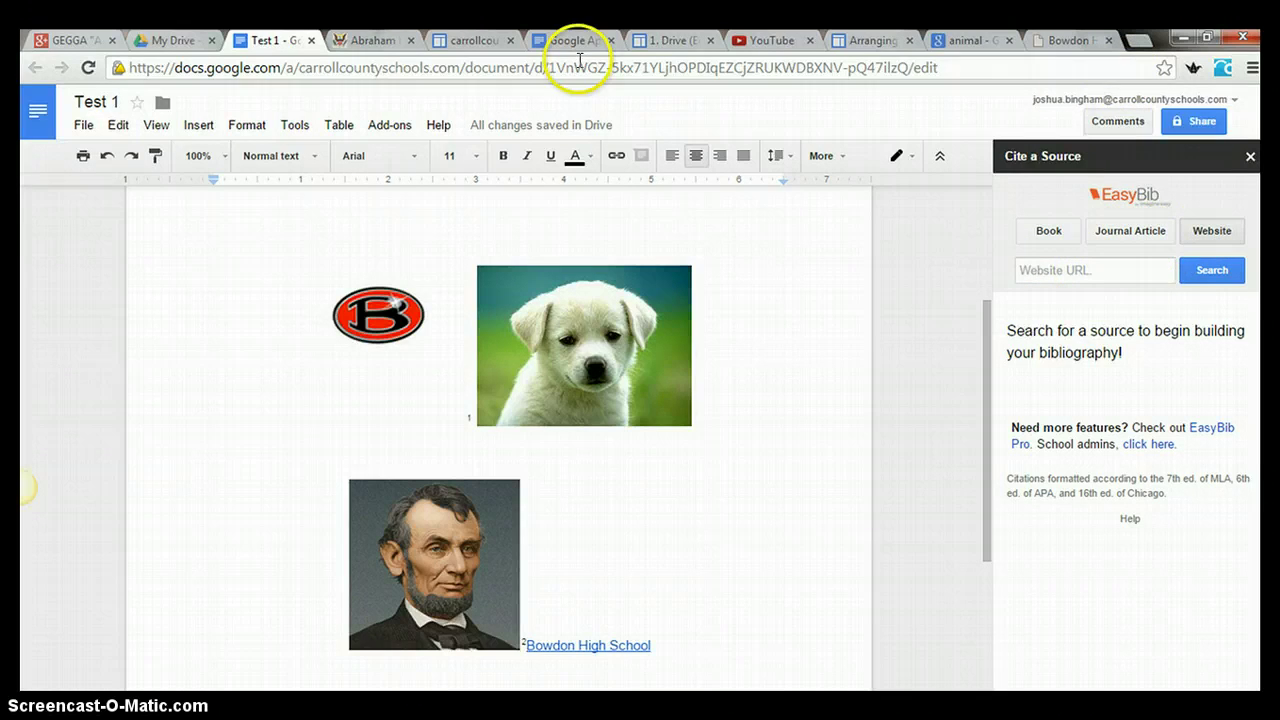
- Copy the address of the White House page on Abraham Lincoln and search for it as an EasyBib website source
click(362, 42)
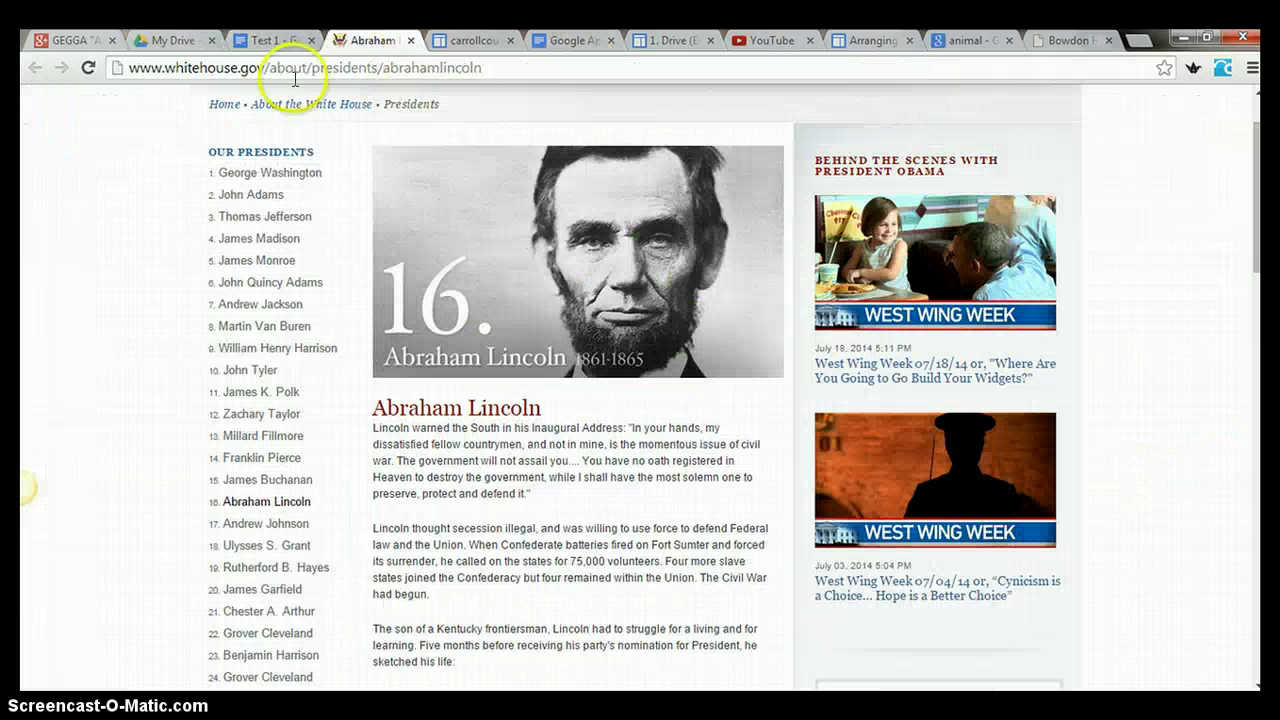
click(356, 62)
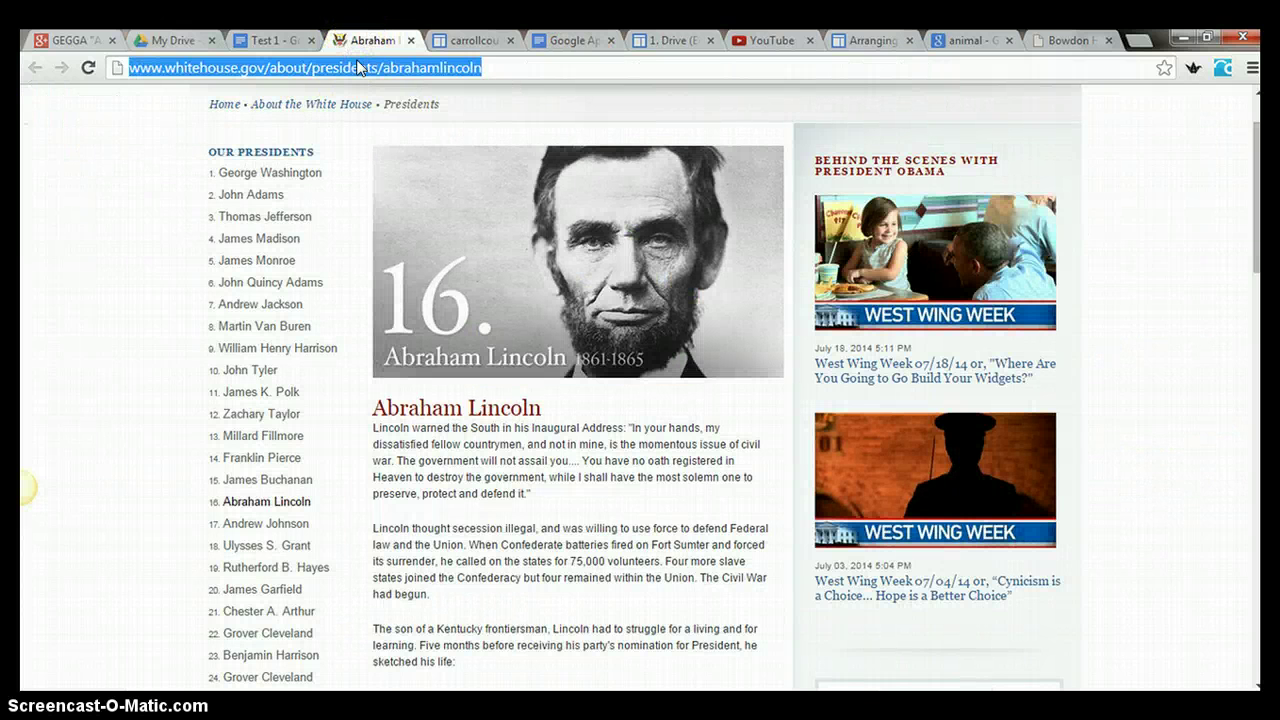
click(575, 40)
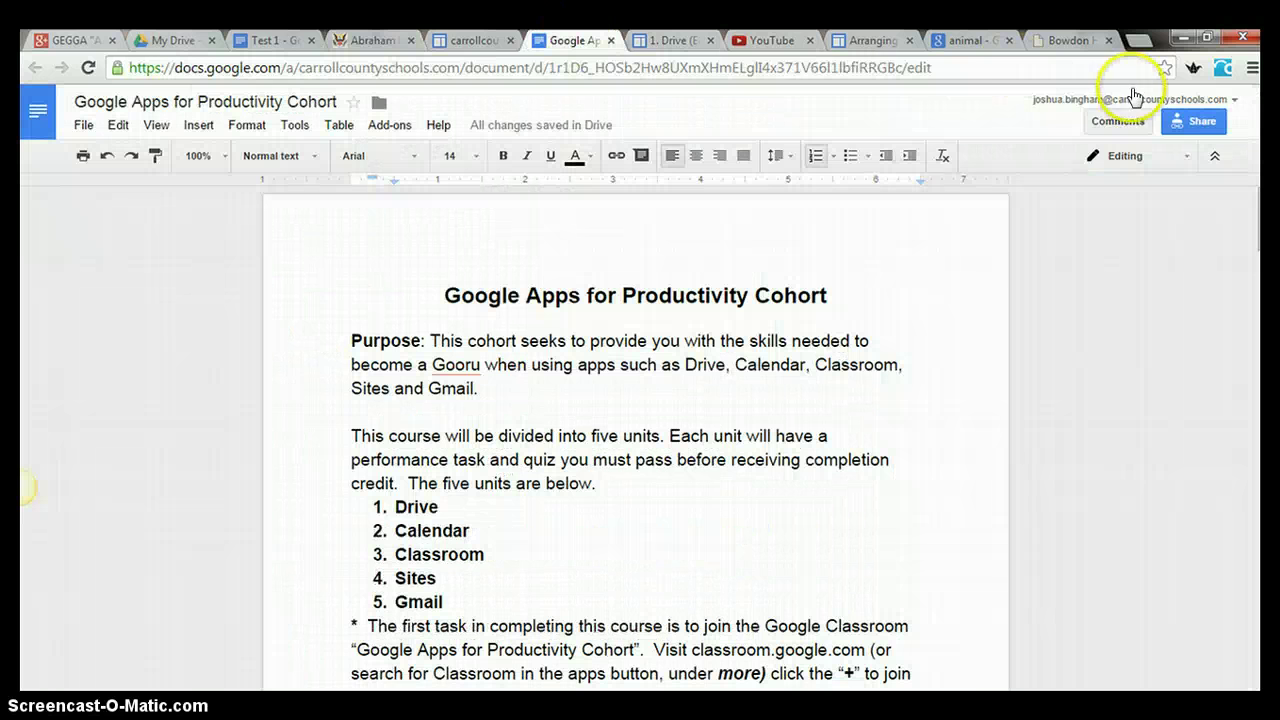
click(265, 40)
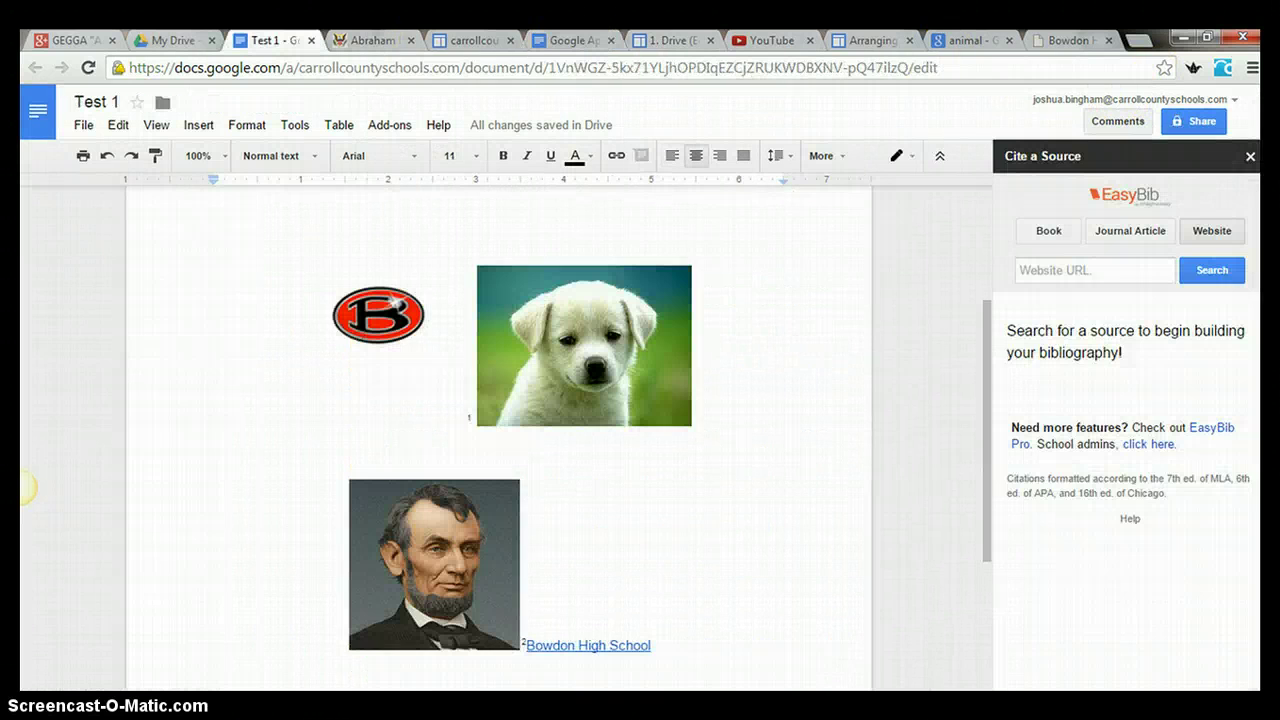
click(1212, 236)
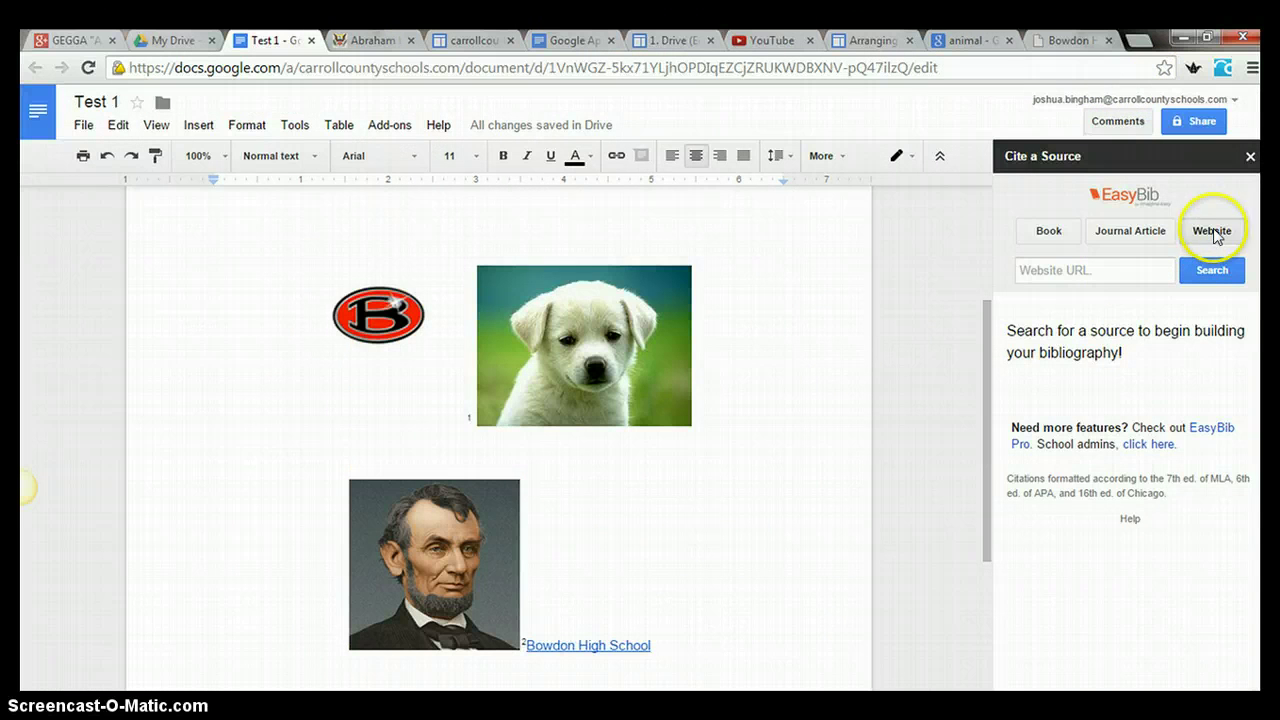
click(1098, 276)
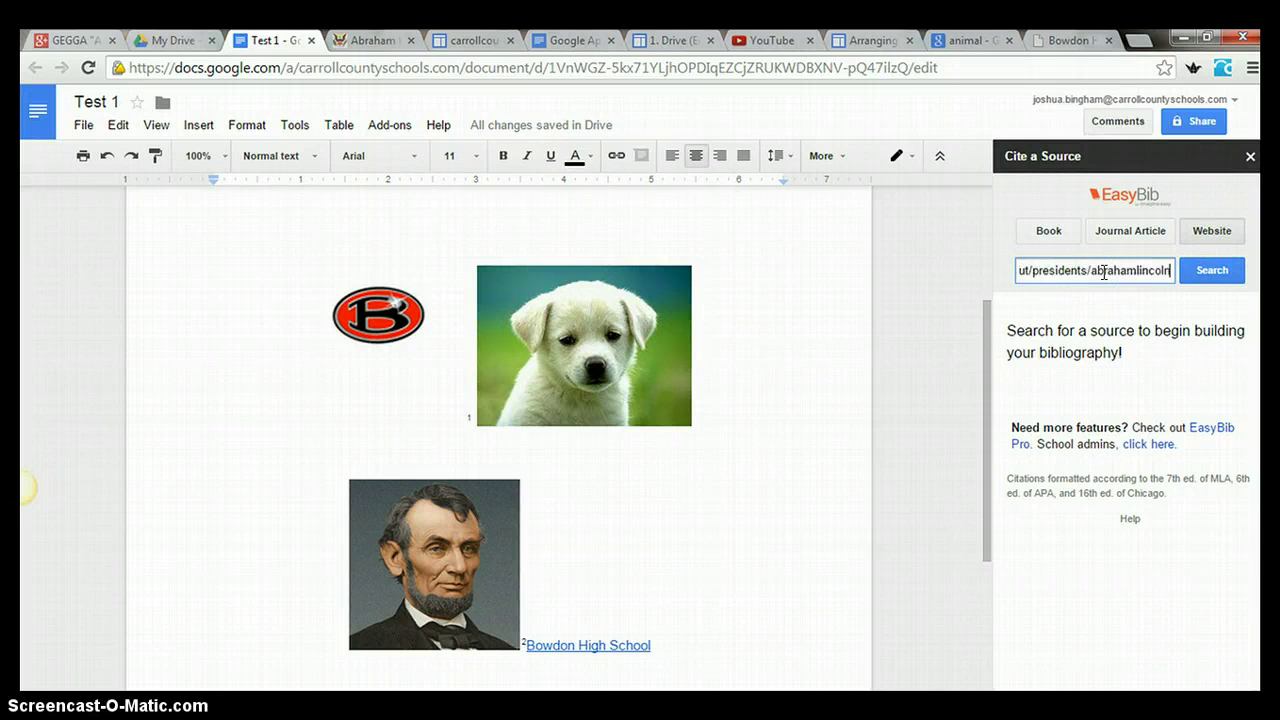
click(1214, 272)
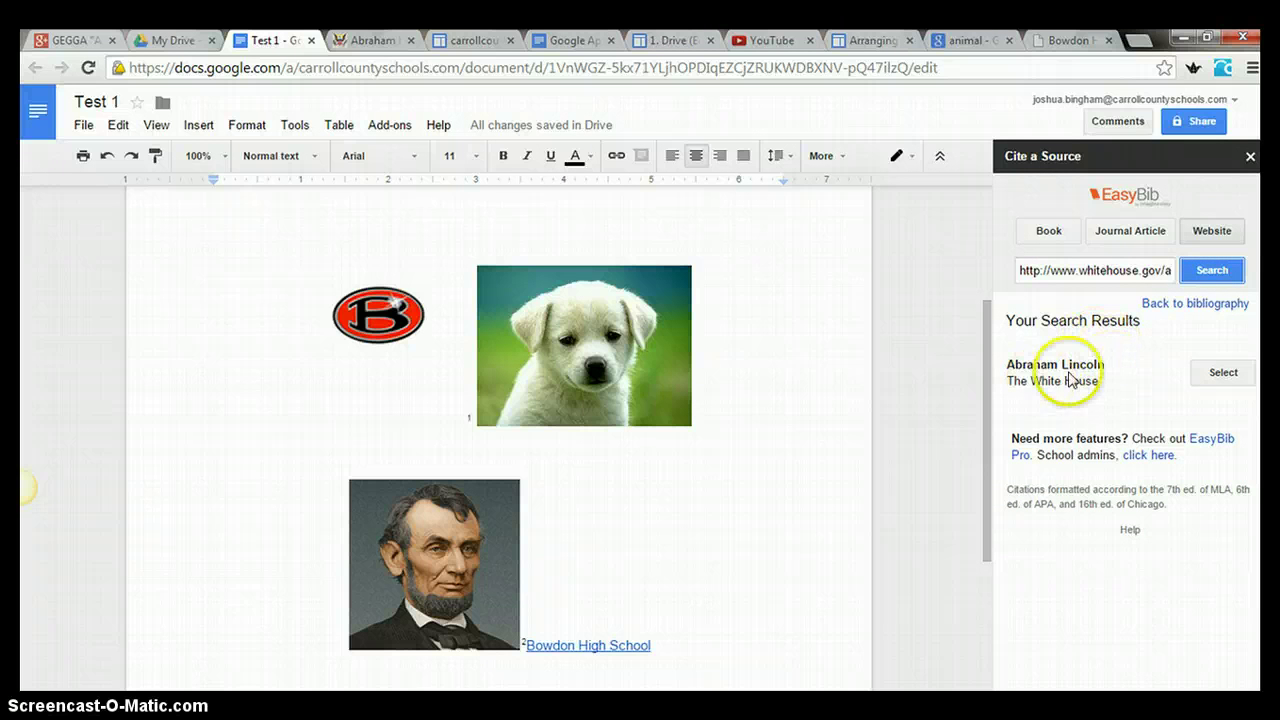
- Select the Abraham Lincoln source from The White House and add the bibliography to the document in APA format
click(1218, 376)
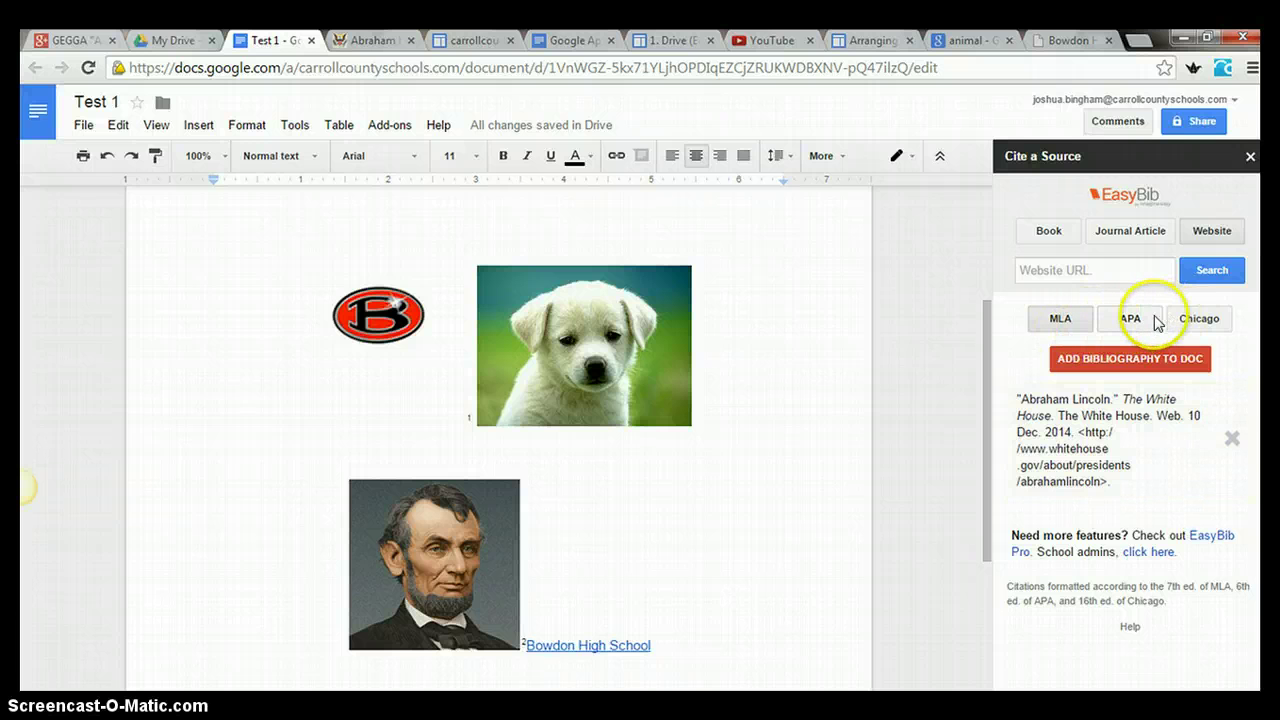
click(1126, 320)
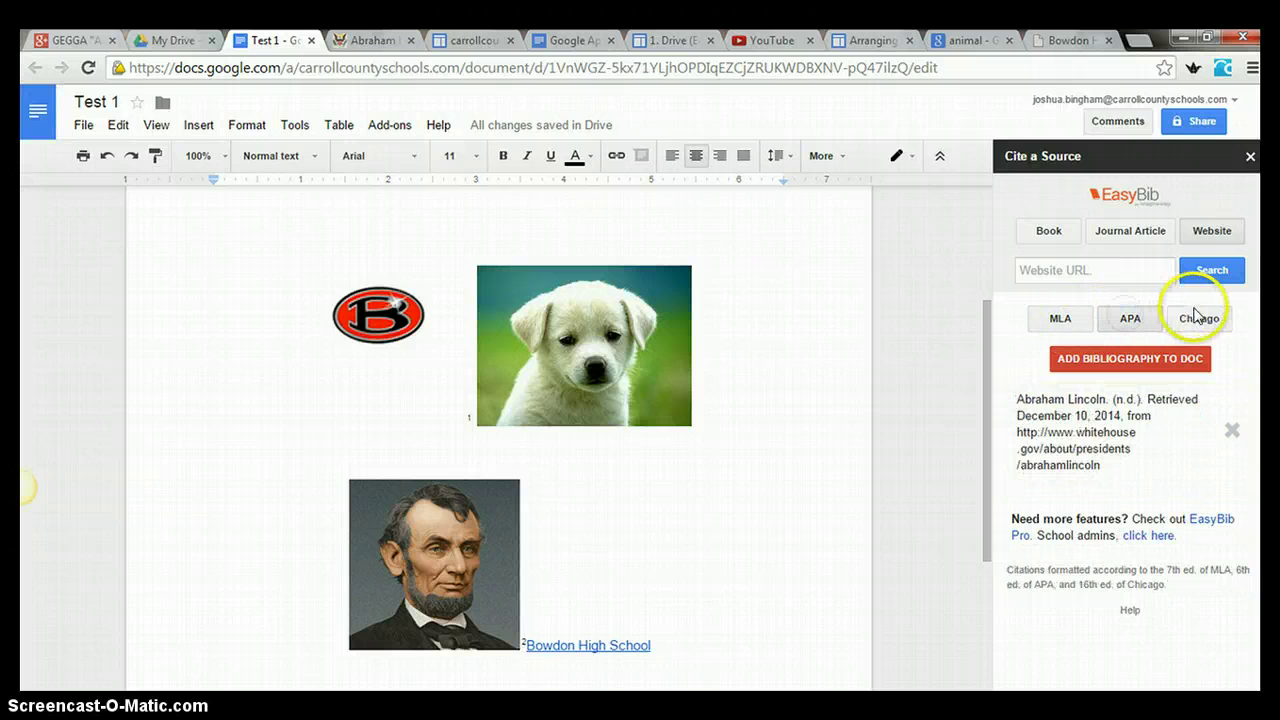
click(1121, 362)
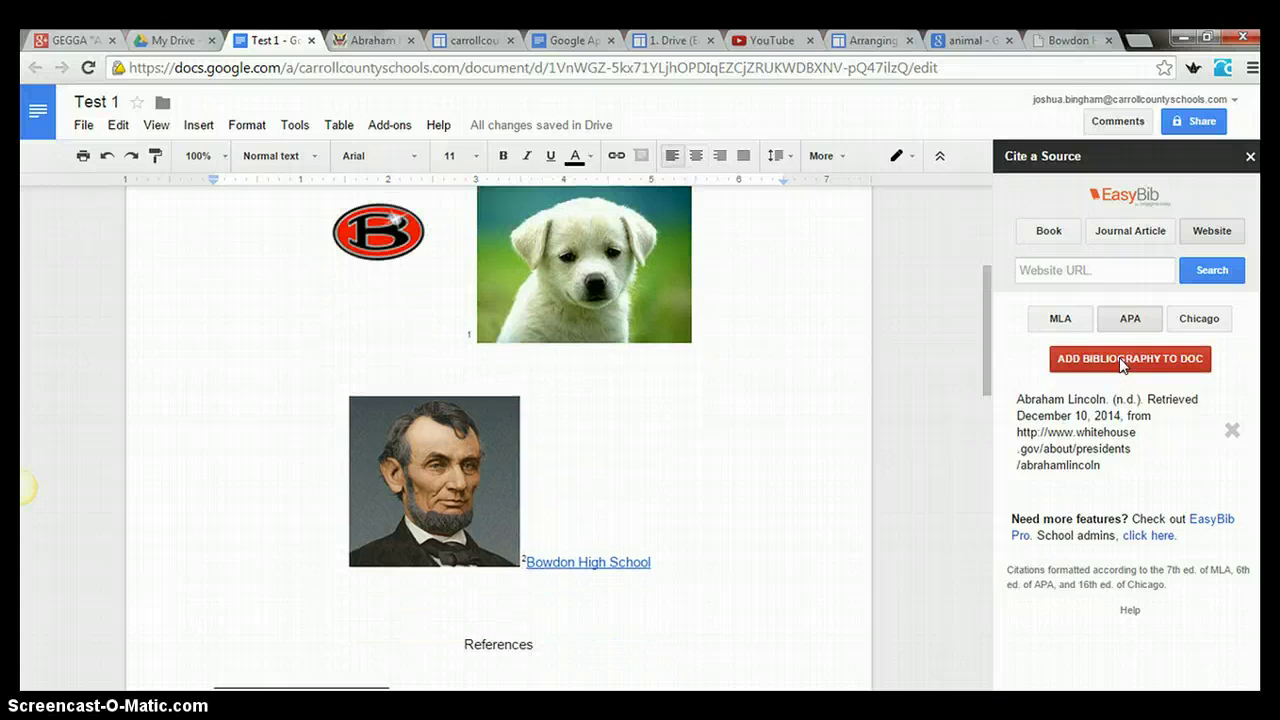
- Examine the References heading and footnotes in the document, and return to the table at its start
scroll(734, 460, down, 2)
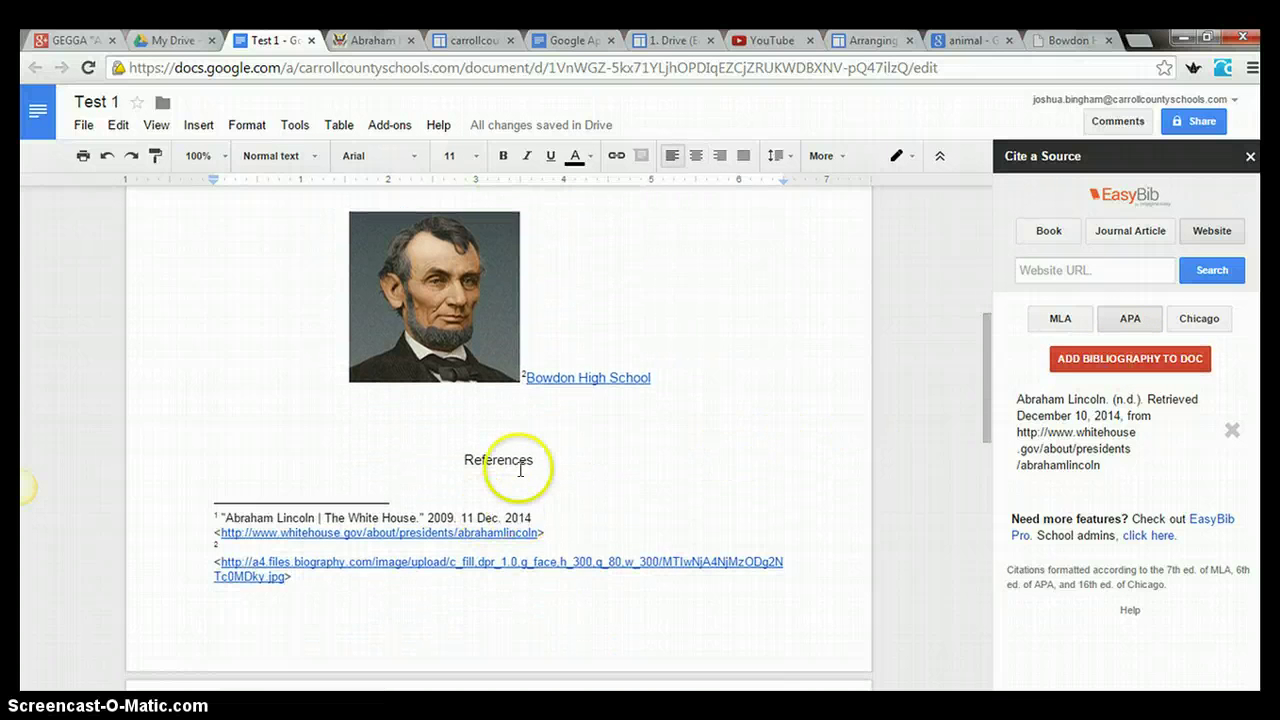
scroll(578, 511, up, 2)
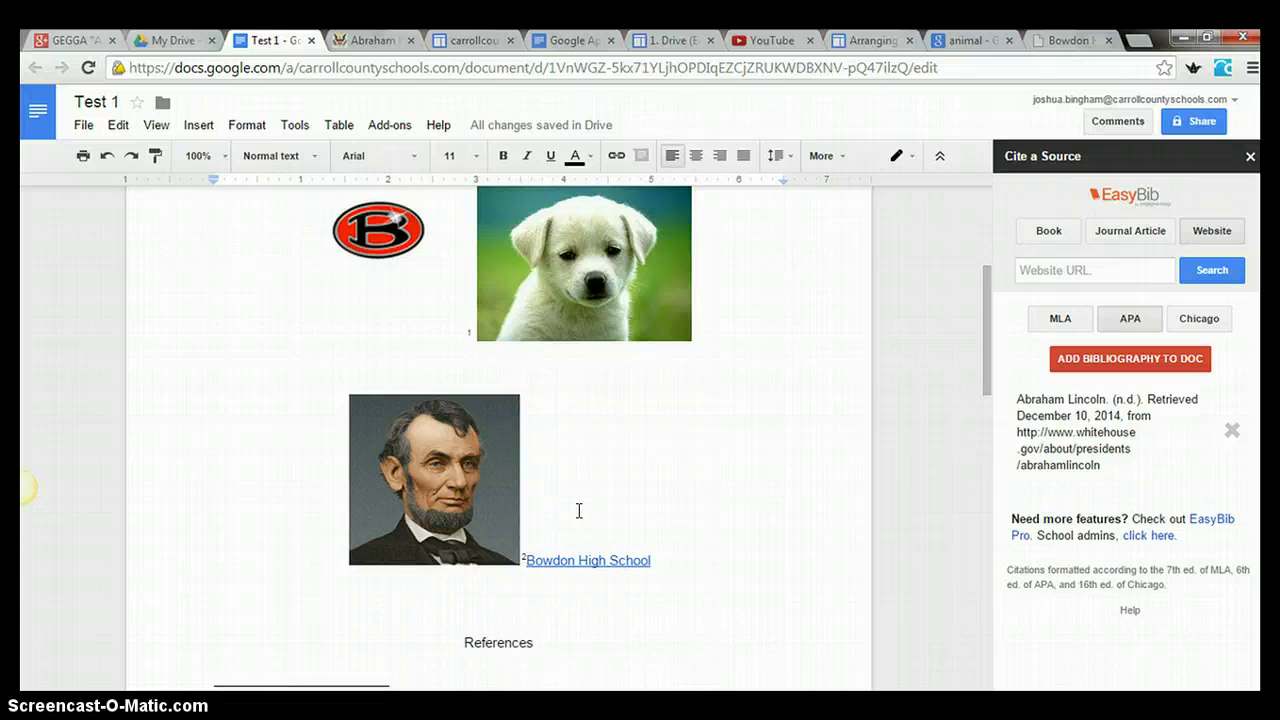
scroll(578, 511, down, 1)
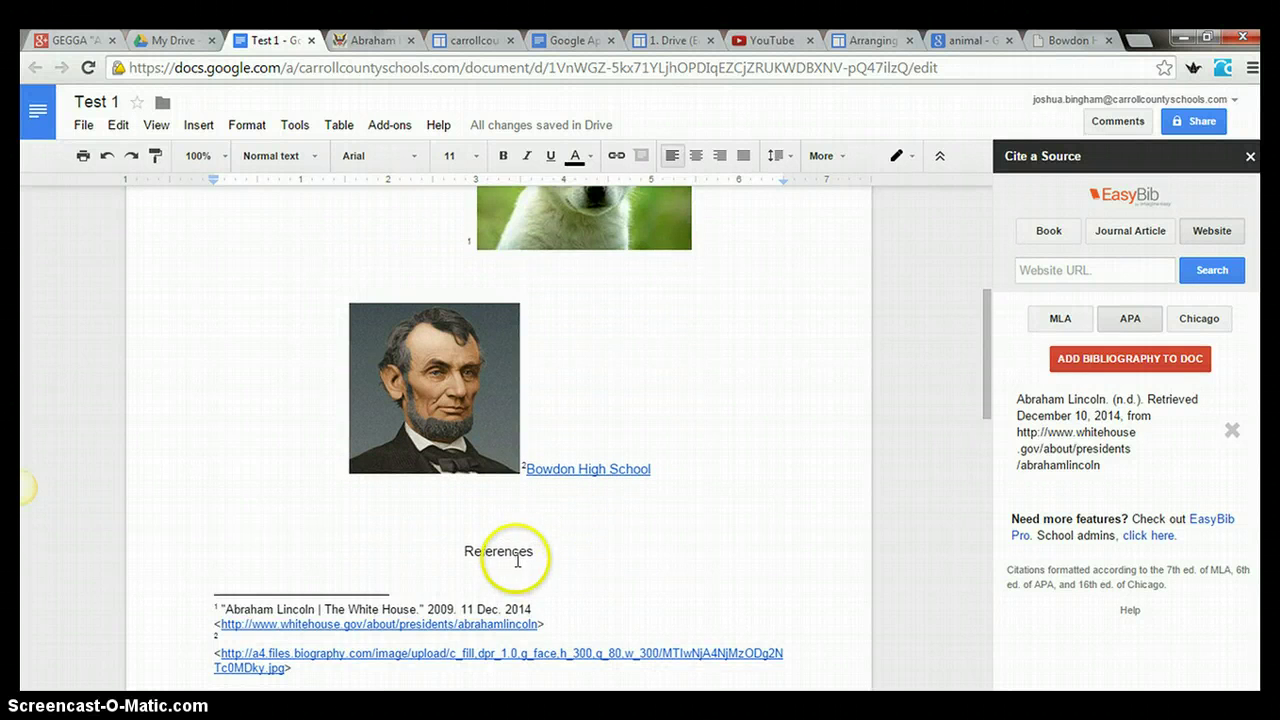
scroll(518, 552, down, 1)
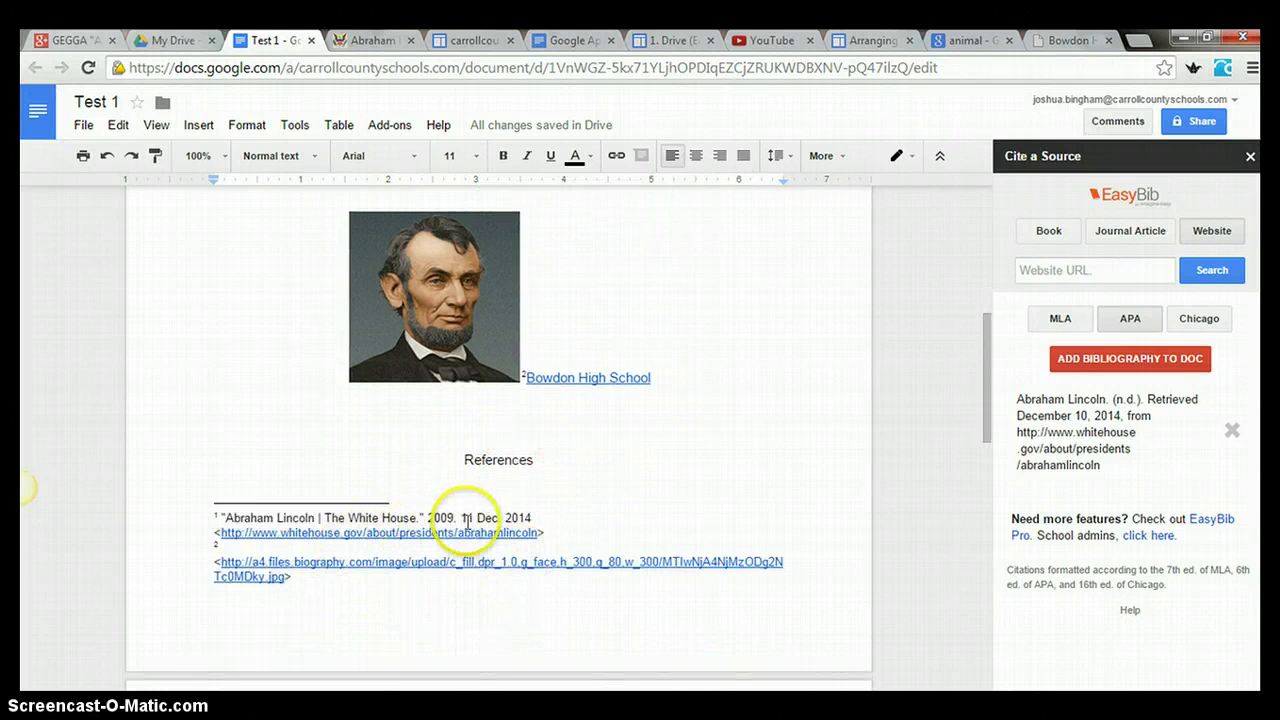
scroll(467, 521, up, 5)
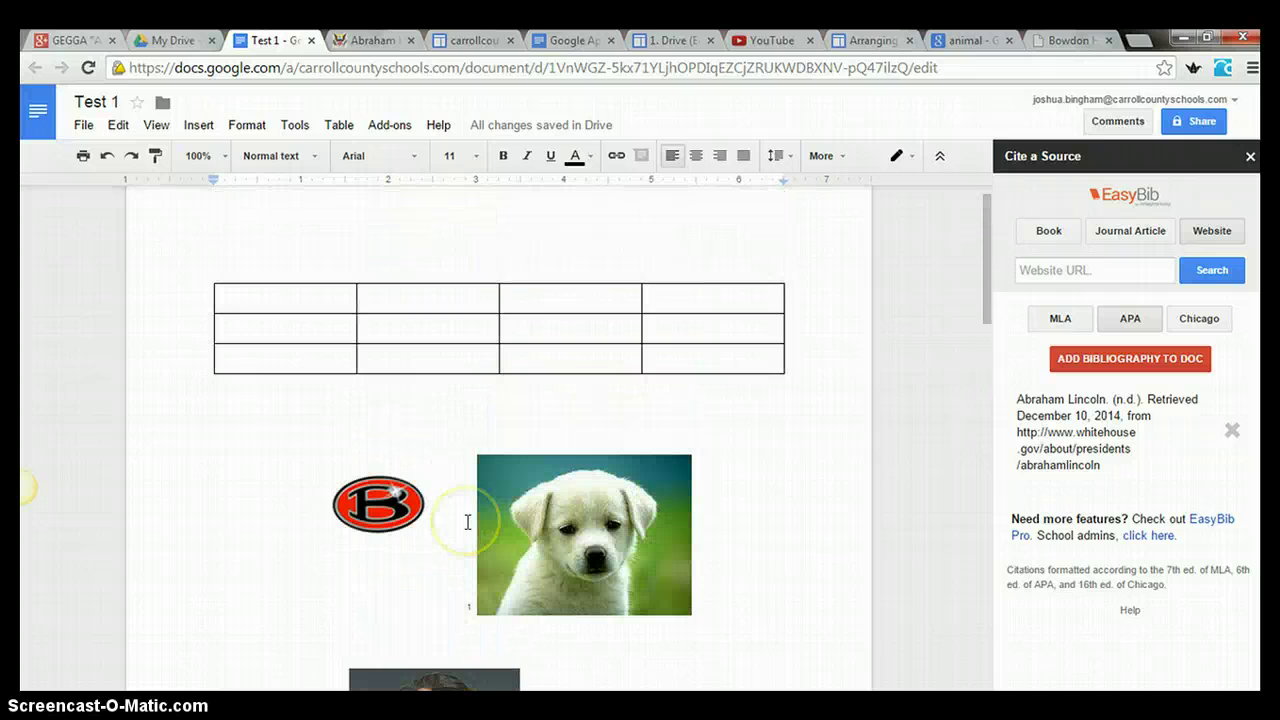
scroll(467, 521, up, 1)
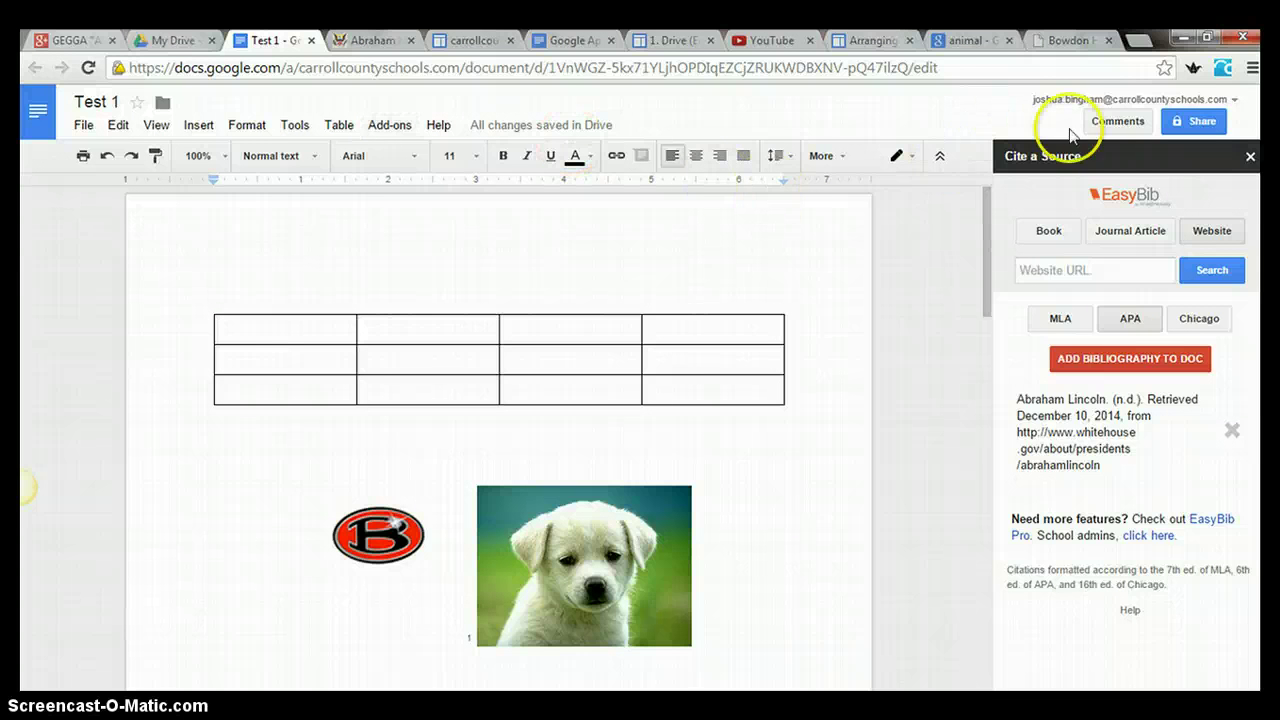
- Close the EasyBib sidebar and go back to the Docs home list of documents
click(1251, 160)
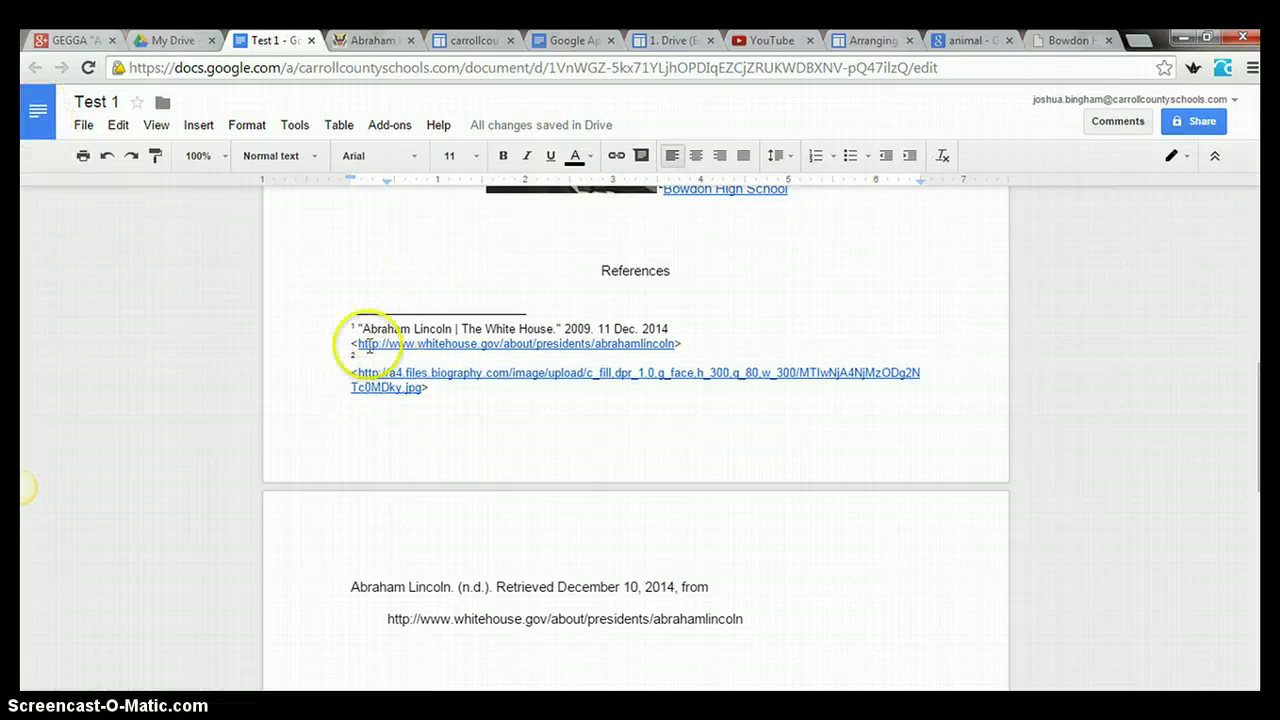
click(38, 111)
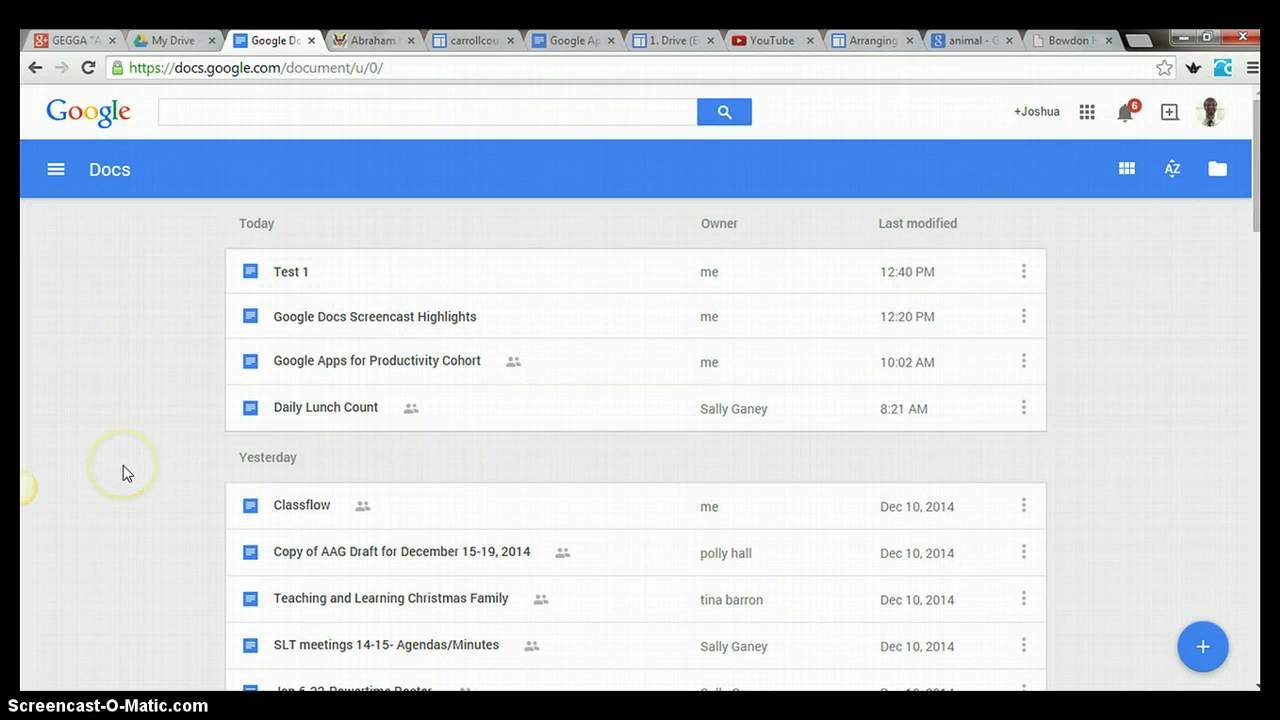
- Look over the recent documents list and the navigation options leading to Sheets, Slides and Drive
scroll(122, 475, down, 2)
scroll(122, 478, up, 2)
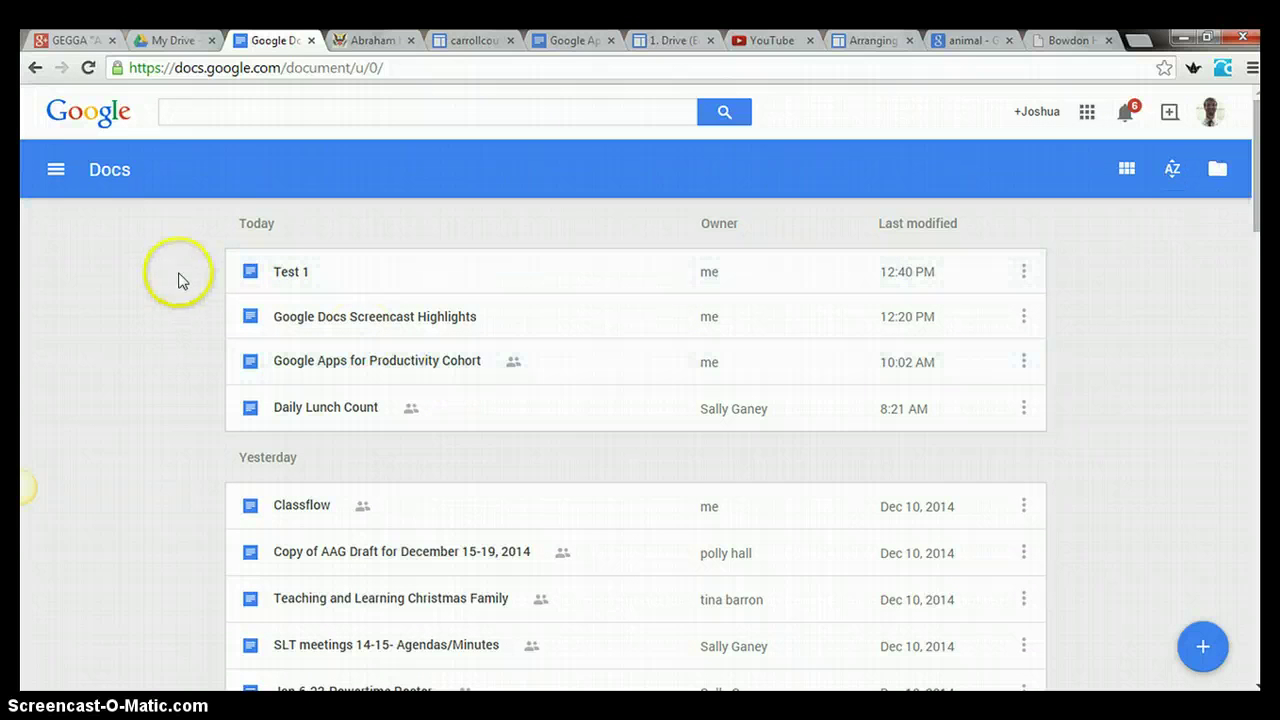
click(54, 172)
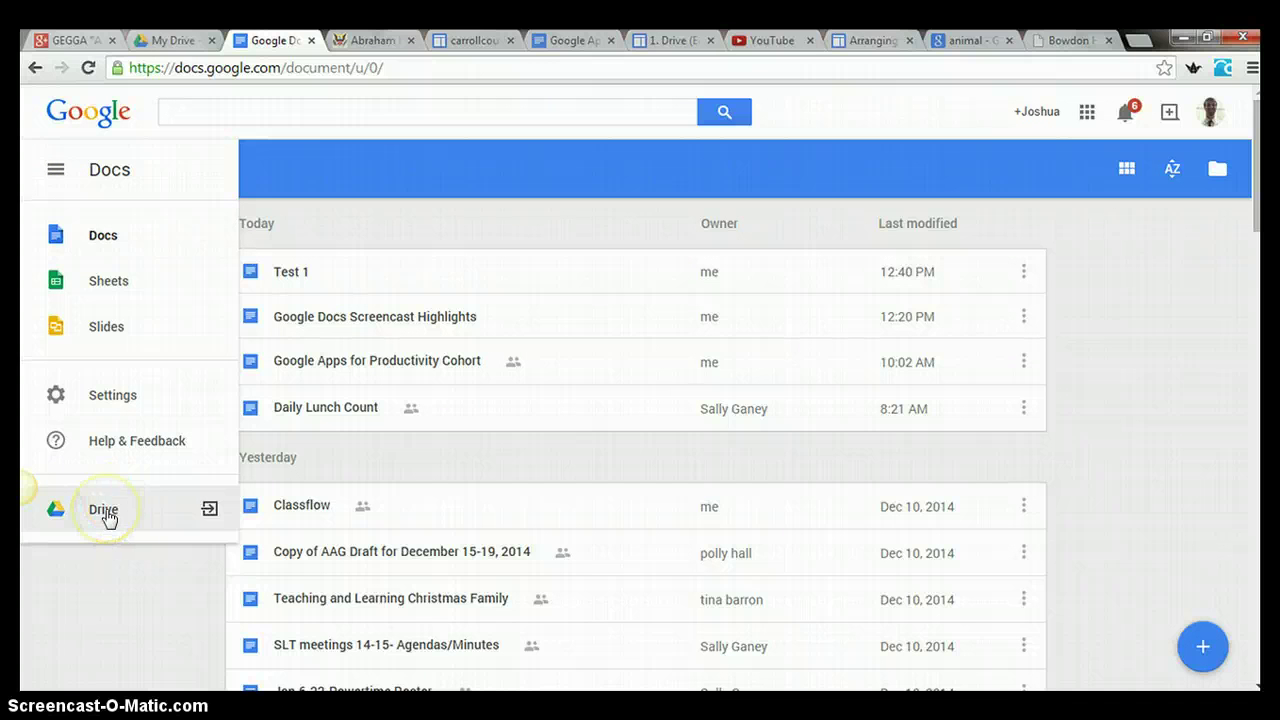
click(1143, 386)
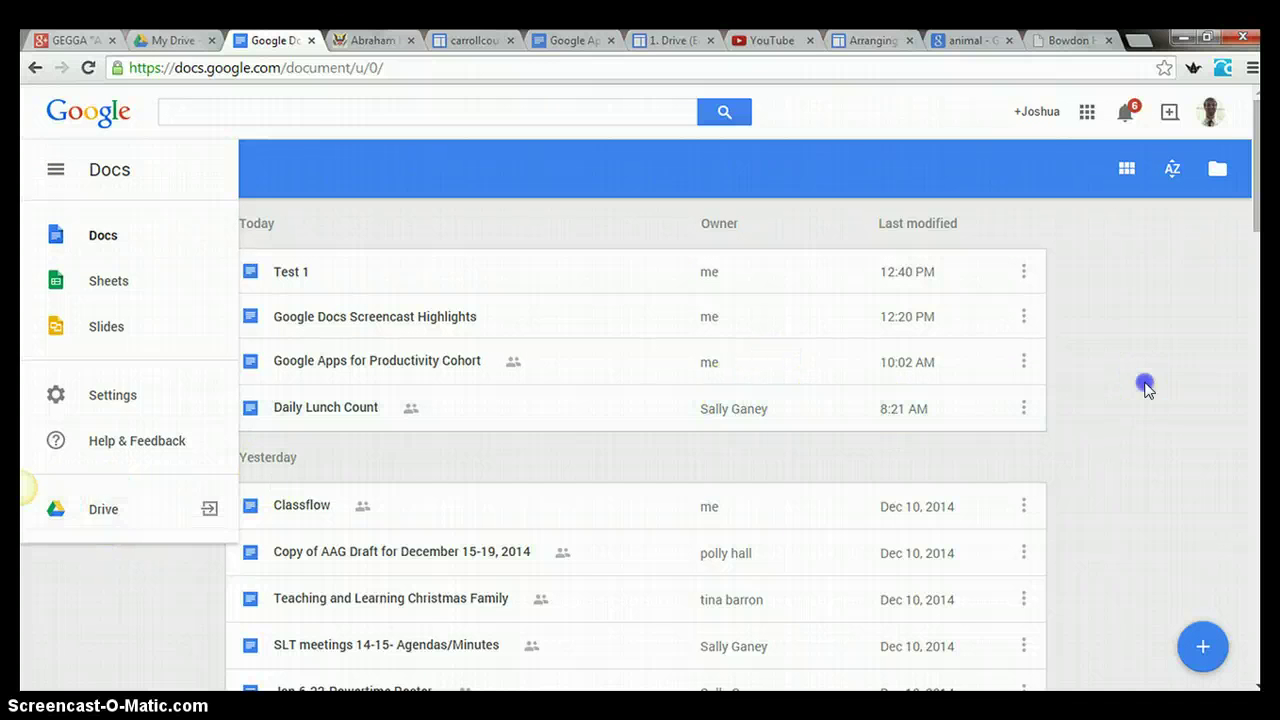
- Browse the My Drive folders in the file picker and cancel without selecting an item
click(1217, 174)
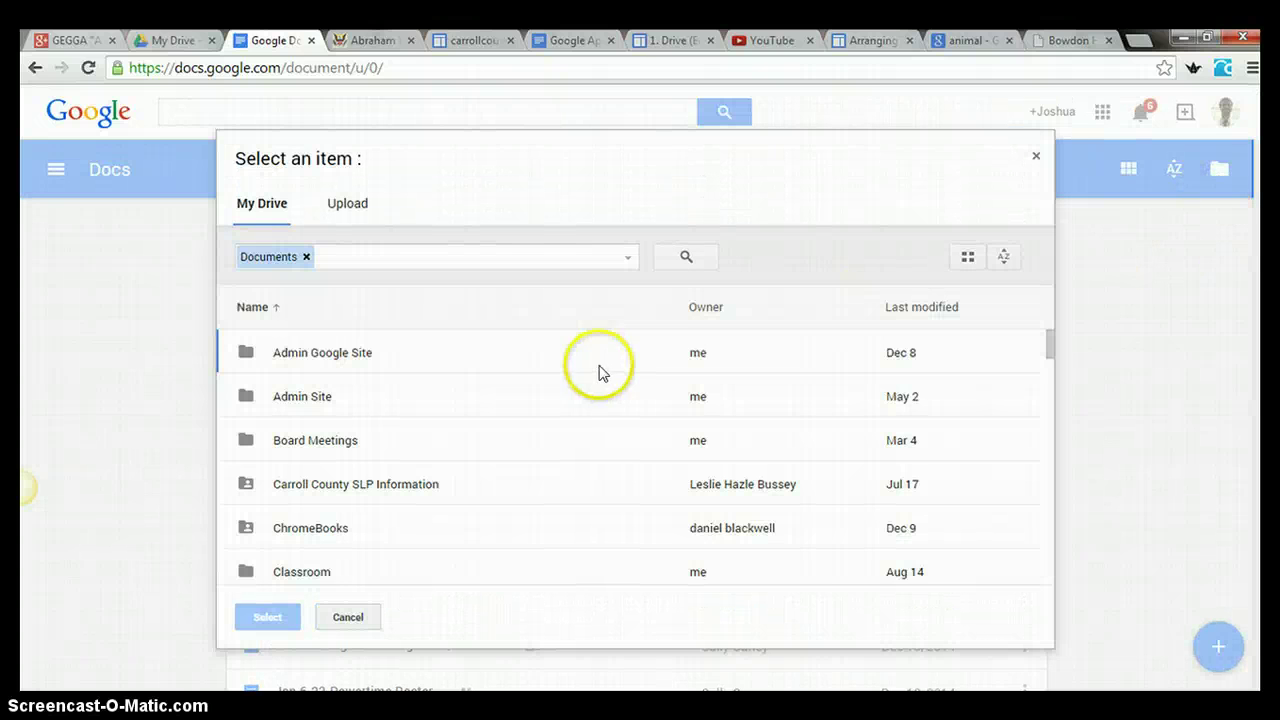
scroll(497, 465, down, 5)
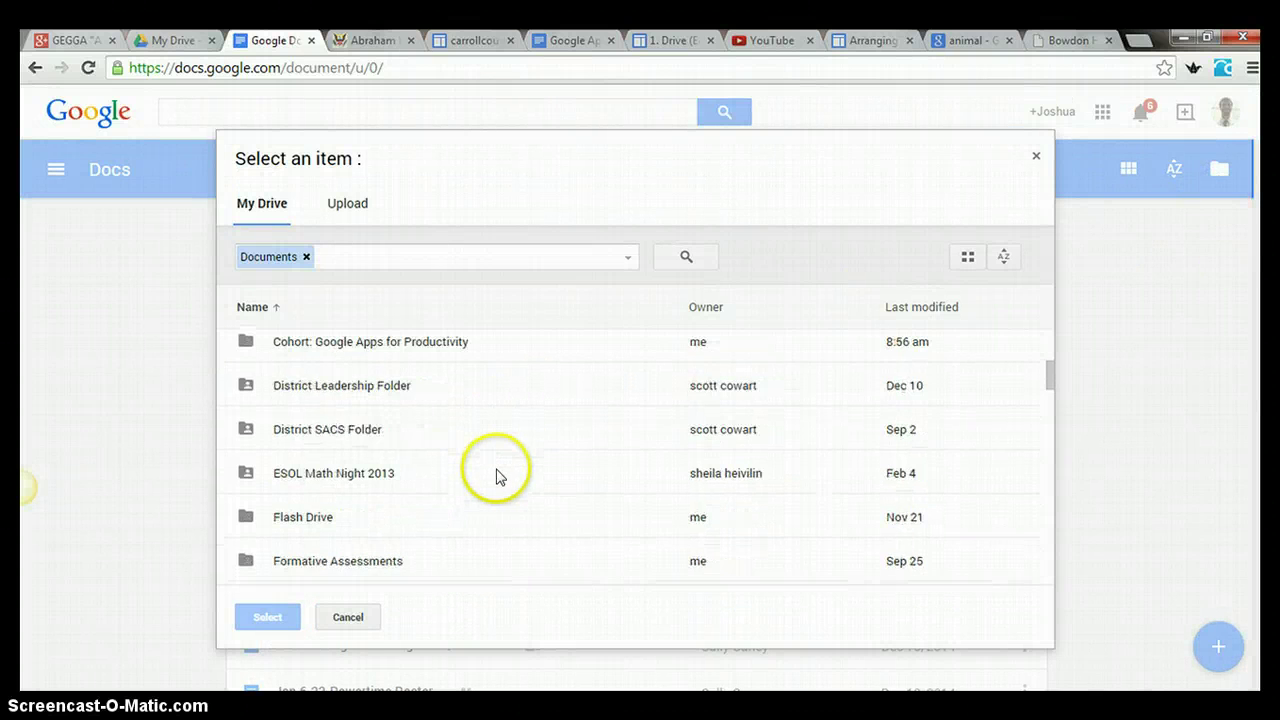
scroll(497, 476, down, 2)
scroll(495, 470, up, 5)
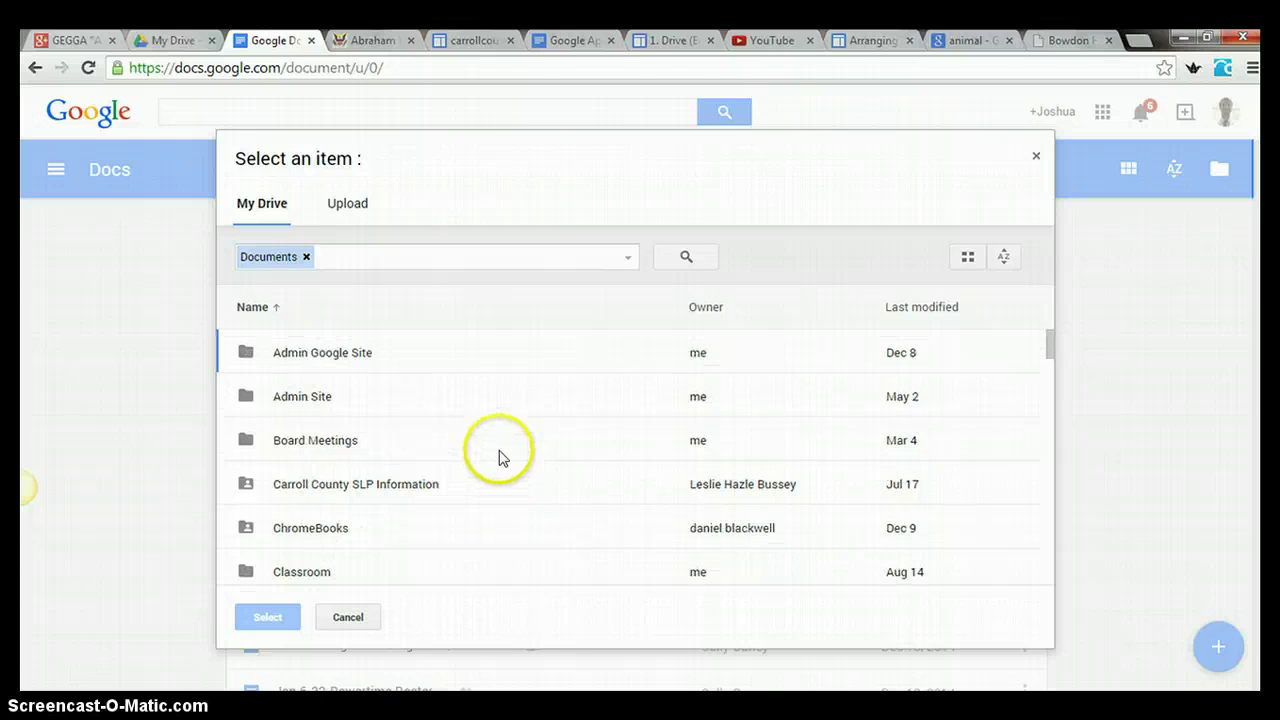
click(349, 618)
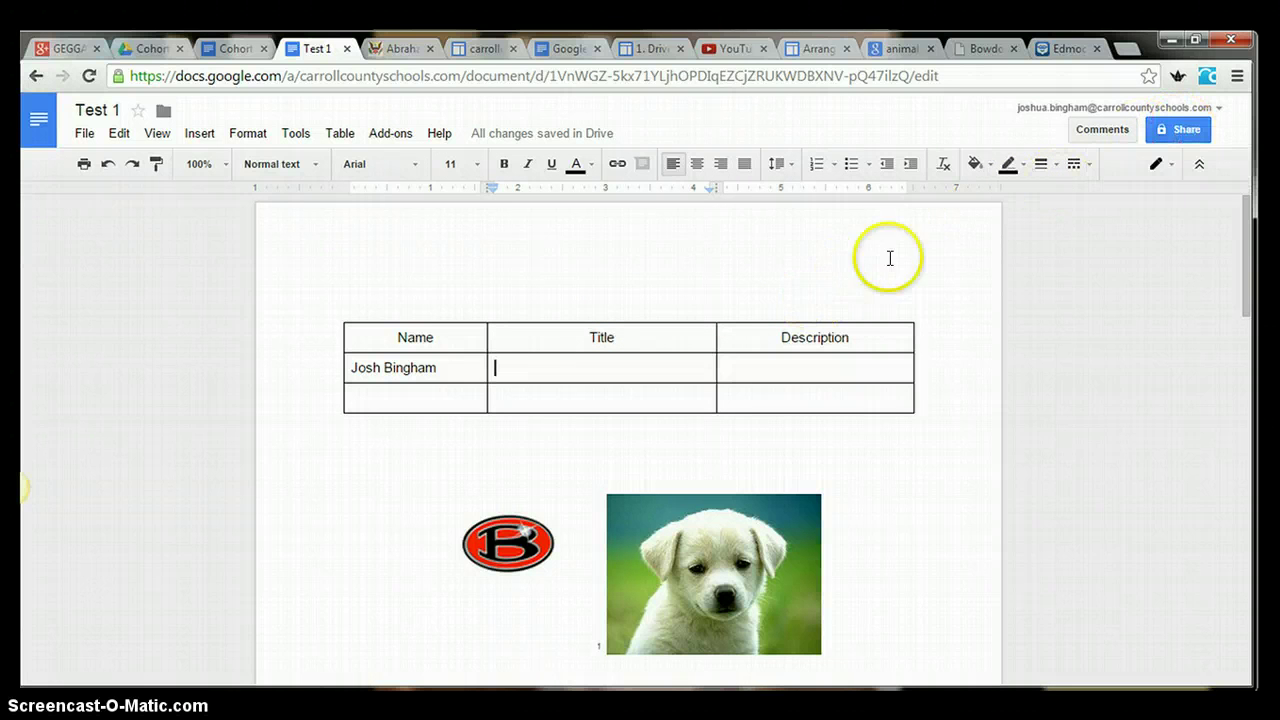
- Add a colleague with edit access as a recipient for sharing the Test 1 document, and open the advanced sharing settings
click(1178, 132)
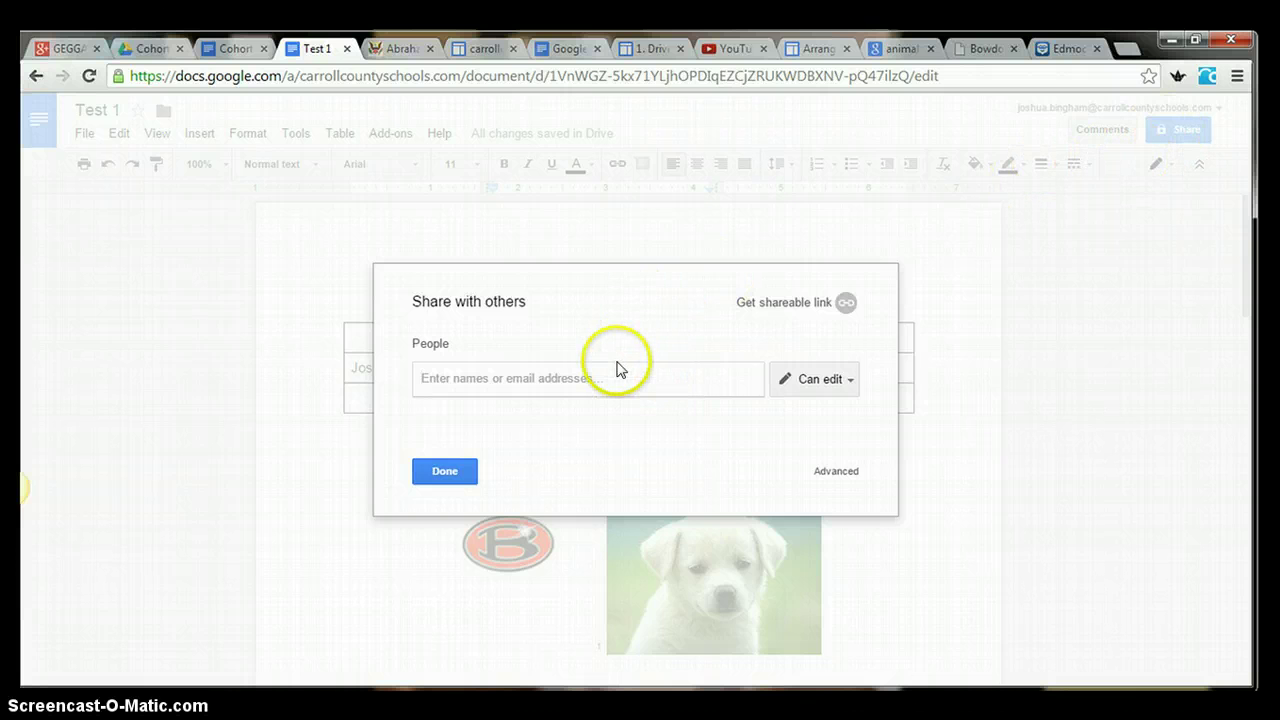
text(courtn)
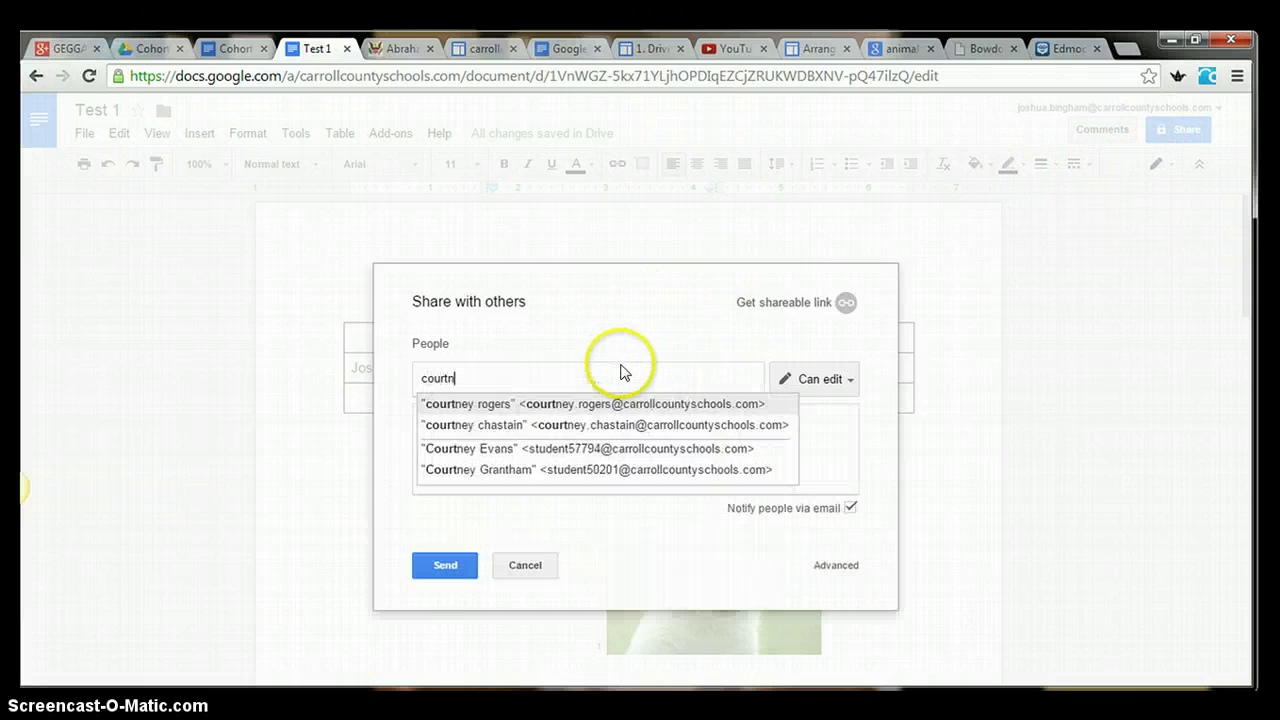
click(645, 405)
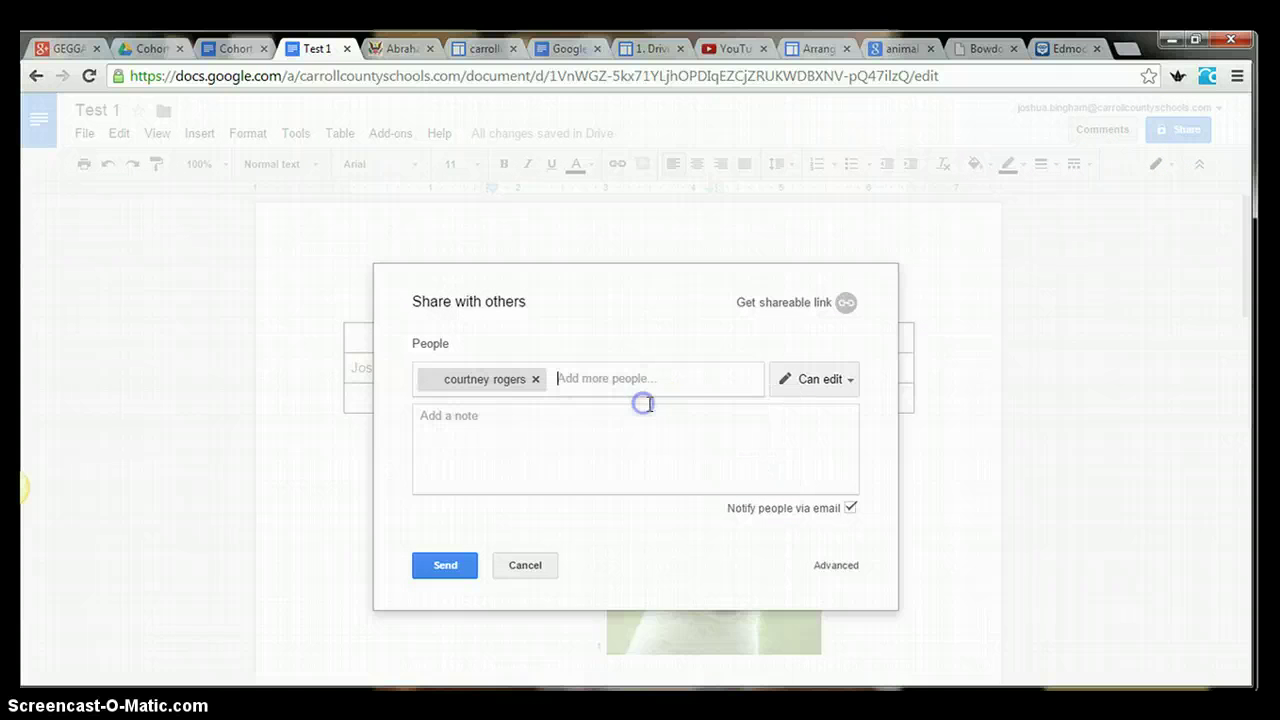
click(809, 388)
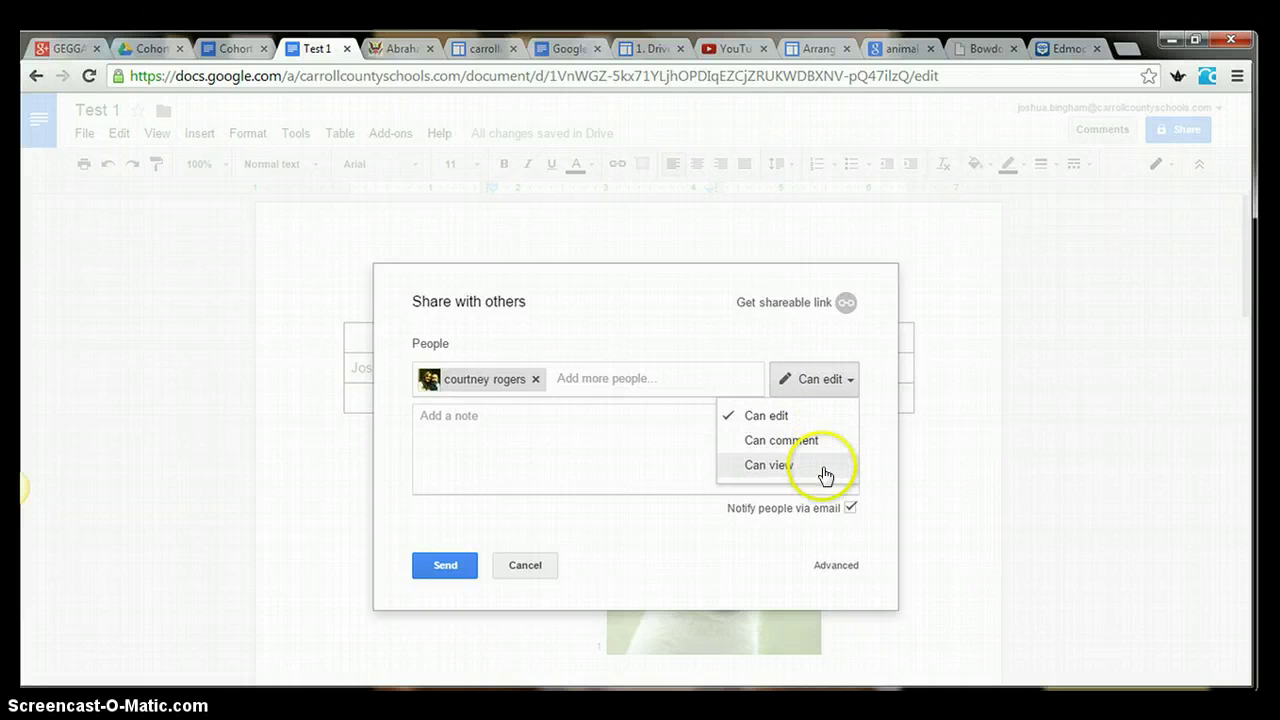
click(693, 414)
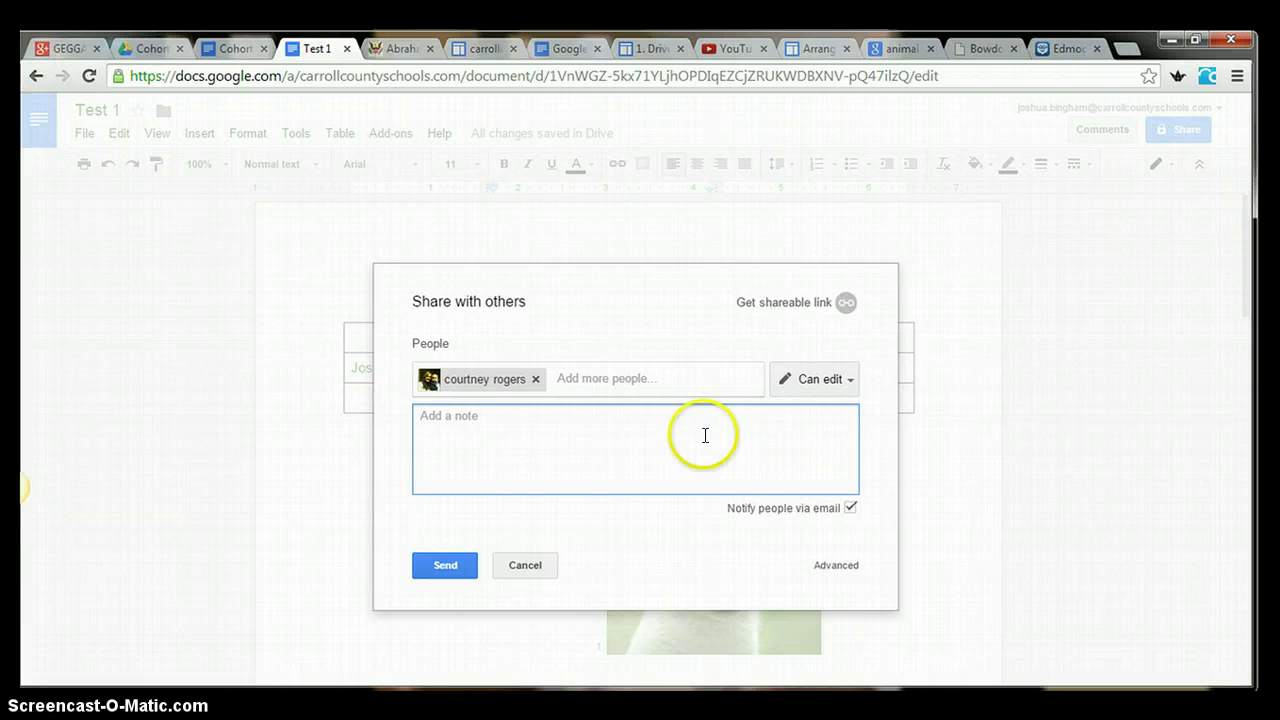
click(838, 566)
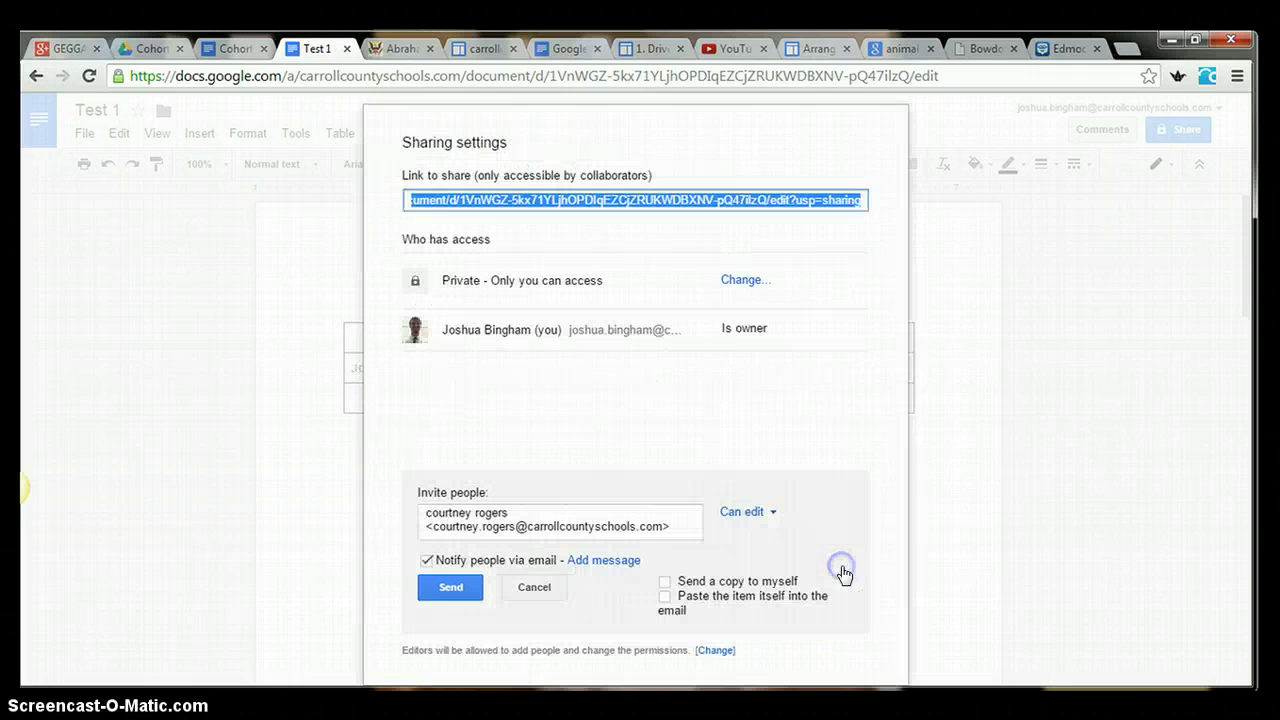
- Review the link sharing options without saving changes, and send the colleague's invitation with the message "Please contribute."
click(735, 282)
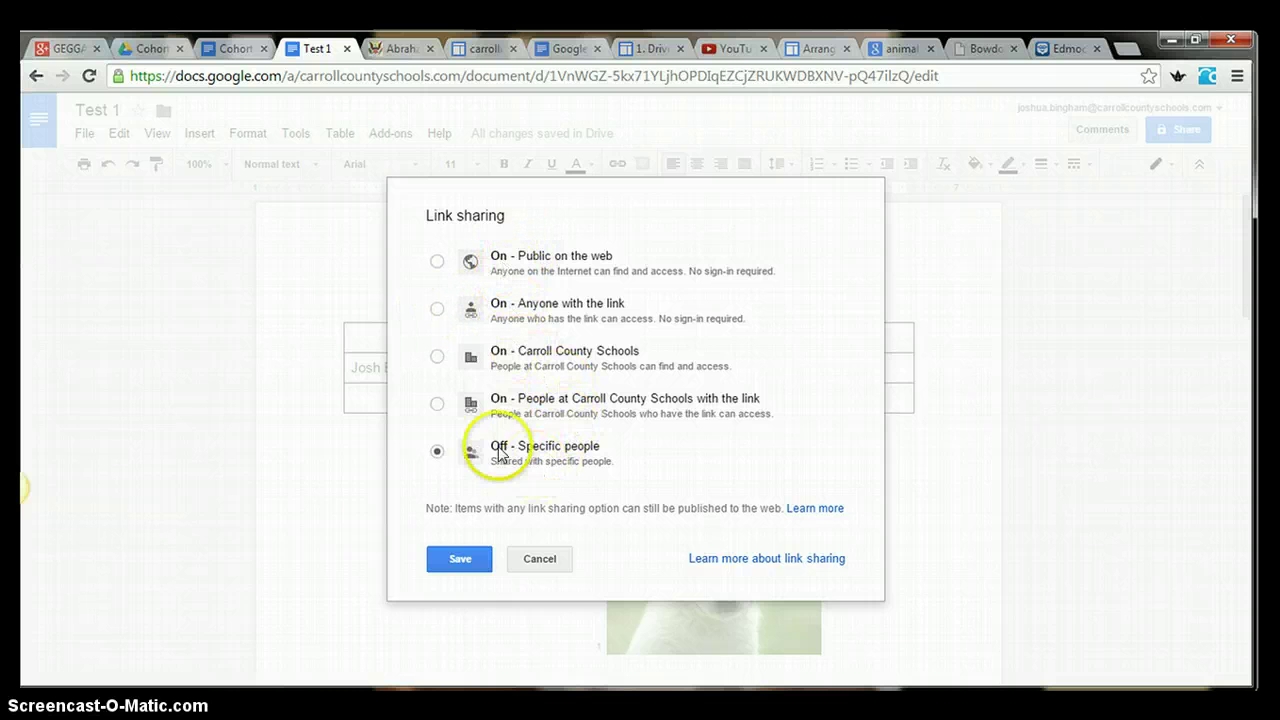
click(530, 560)
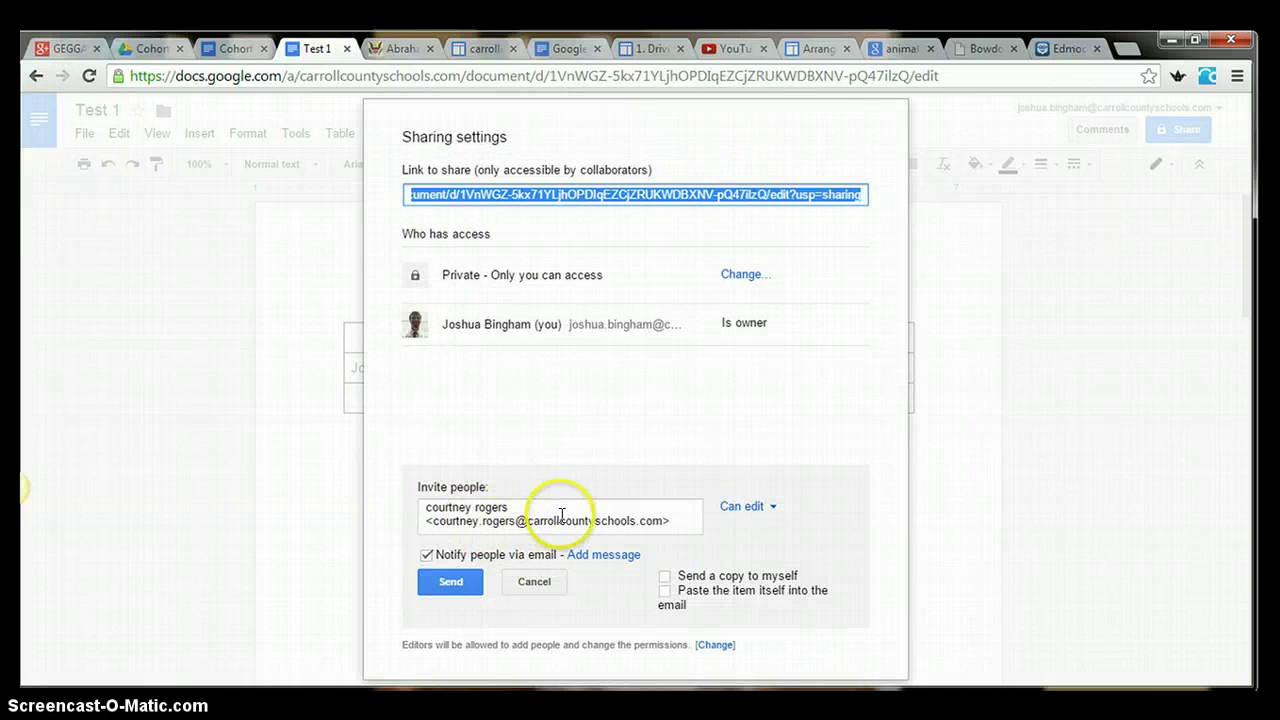
click(605, 557)
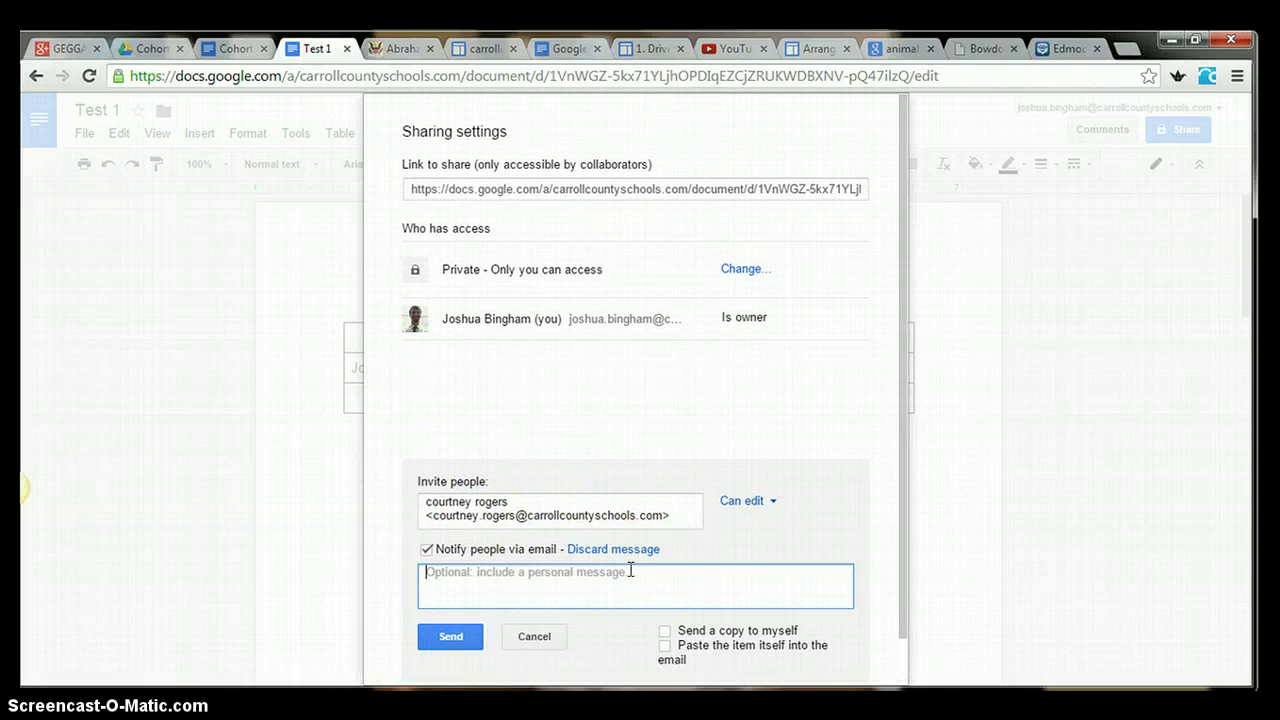
text(P)
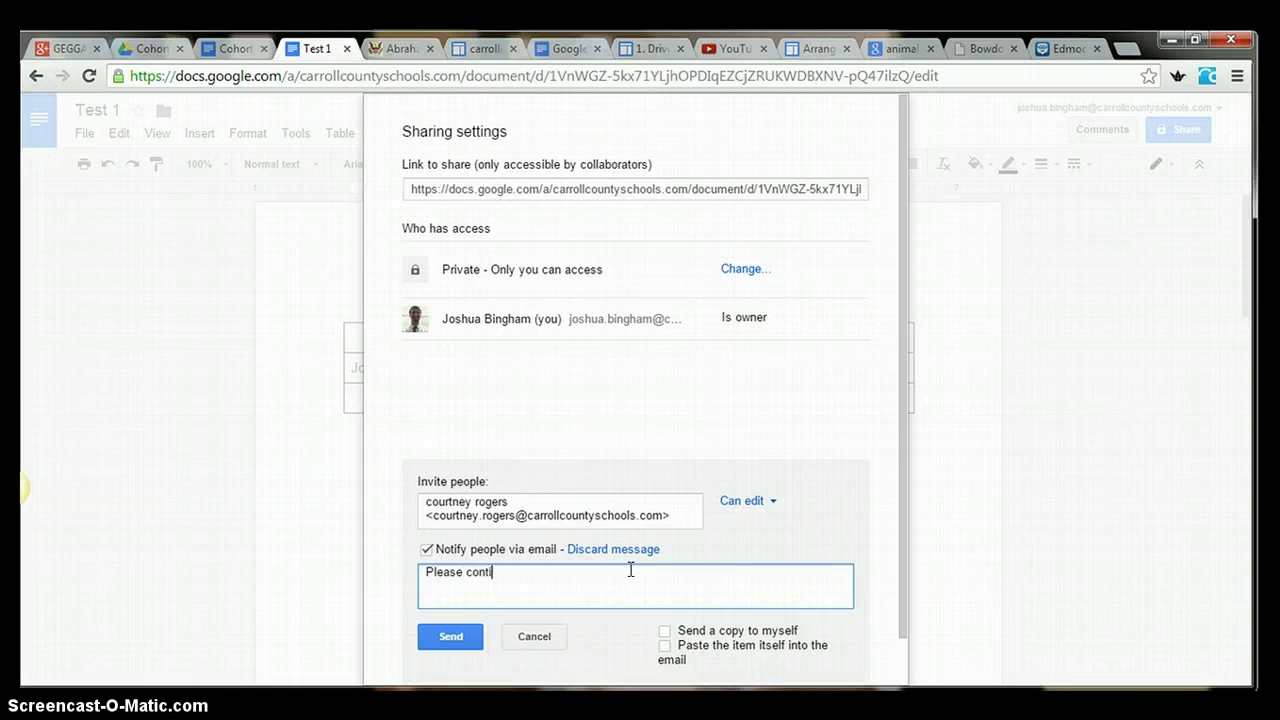
text(lease contribute.)
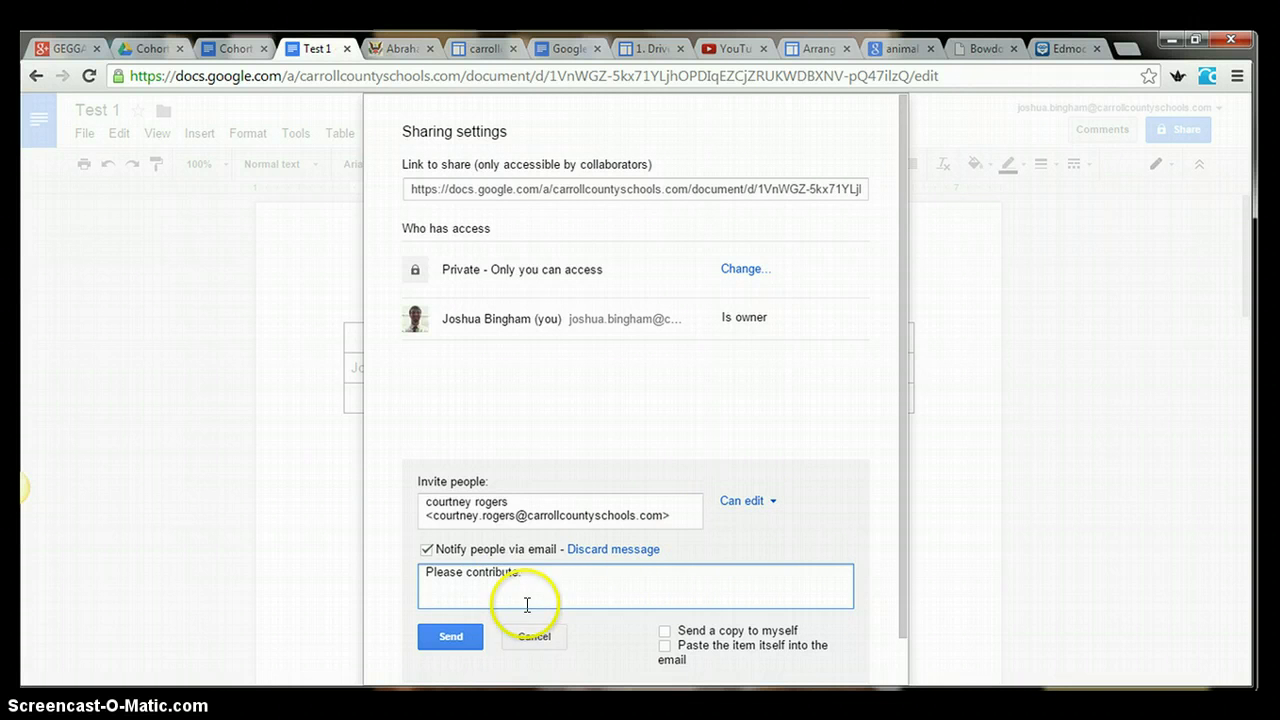
click(451, 638)
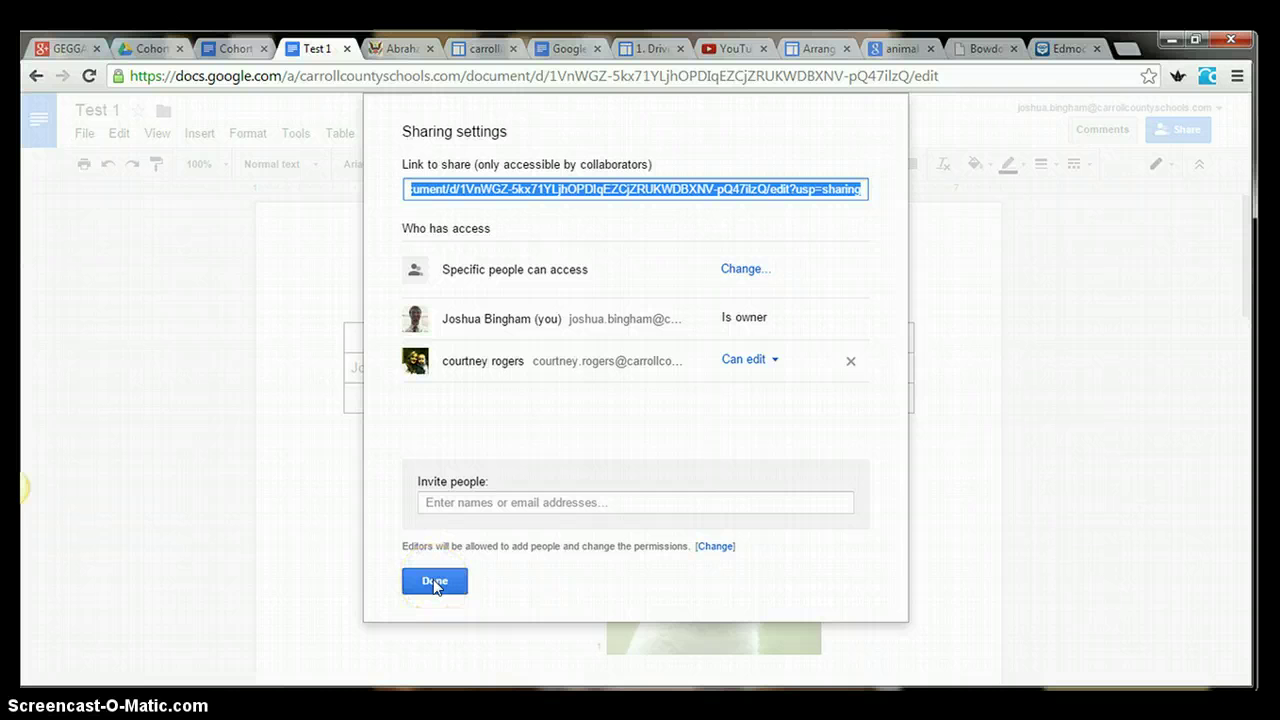
click(435, 582)
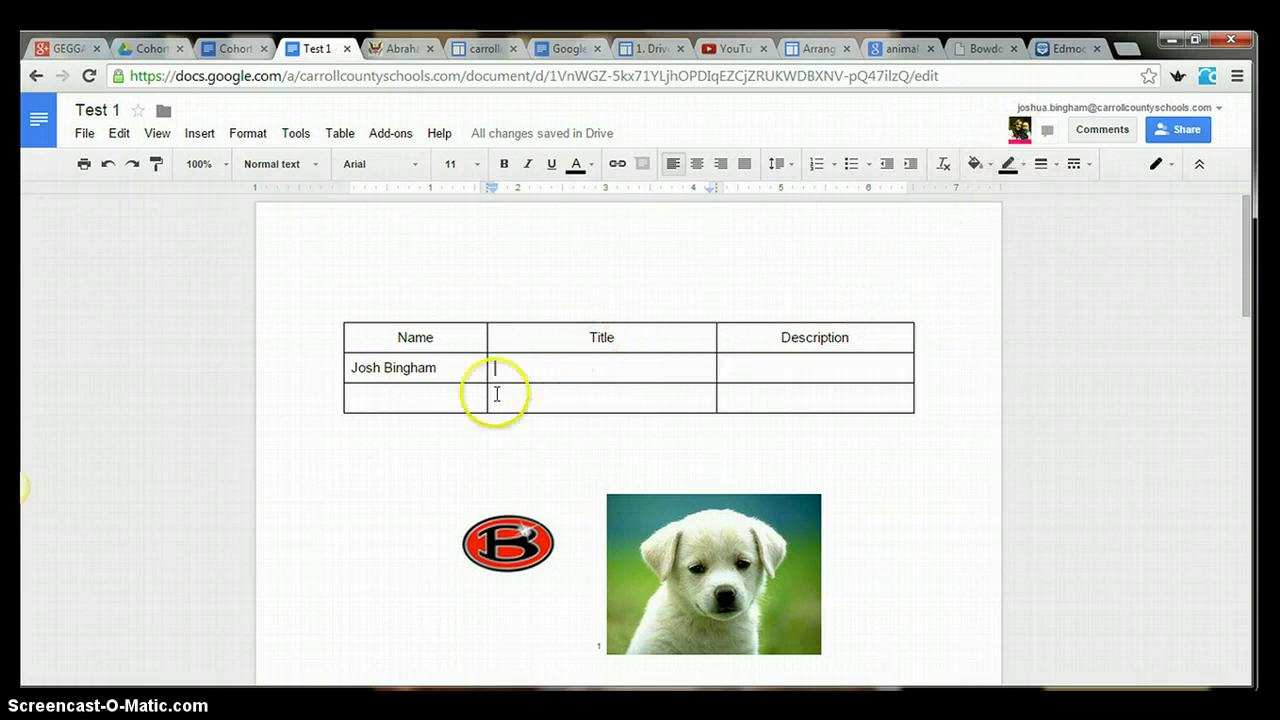
- Fill the first person's row with the title "Instructional Technology Specialist" and the description "Teacher on a Special Mission"
double_click(569, 365)
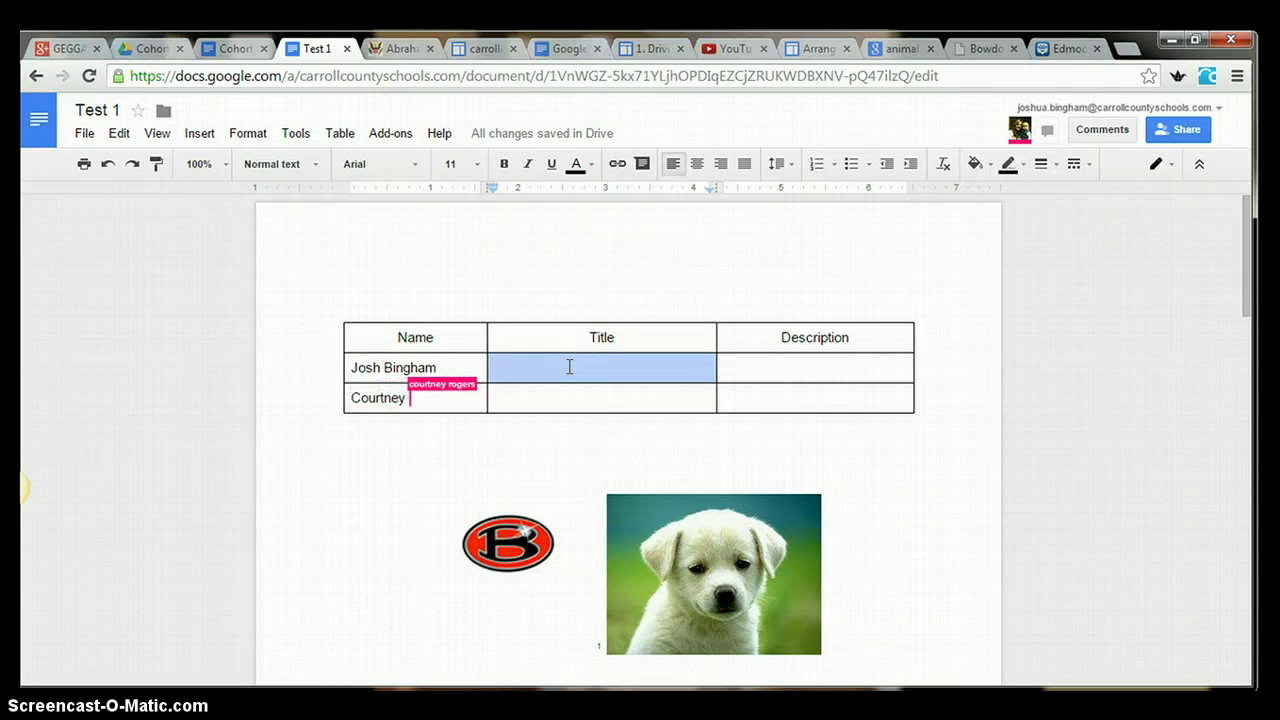
text(Instructional)
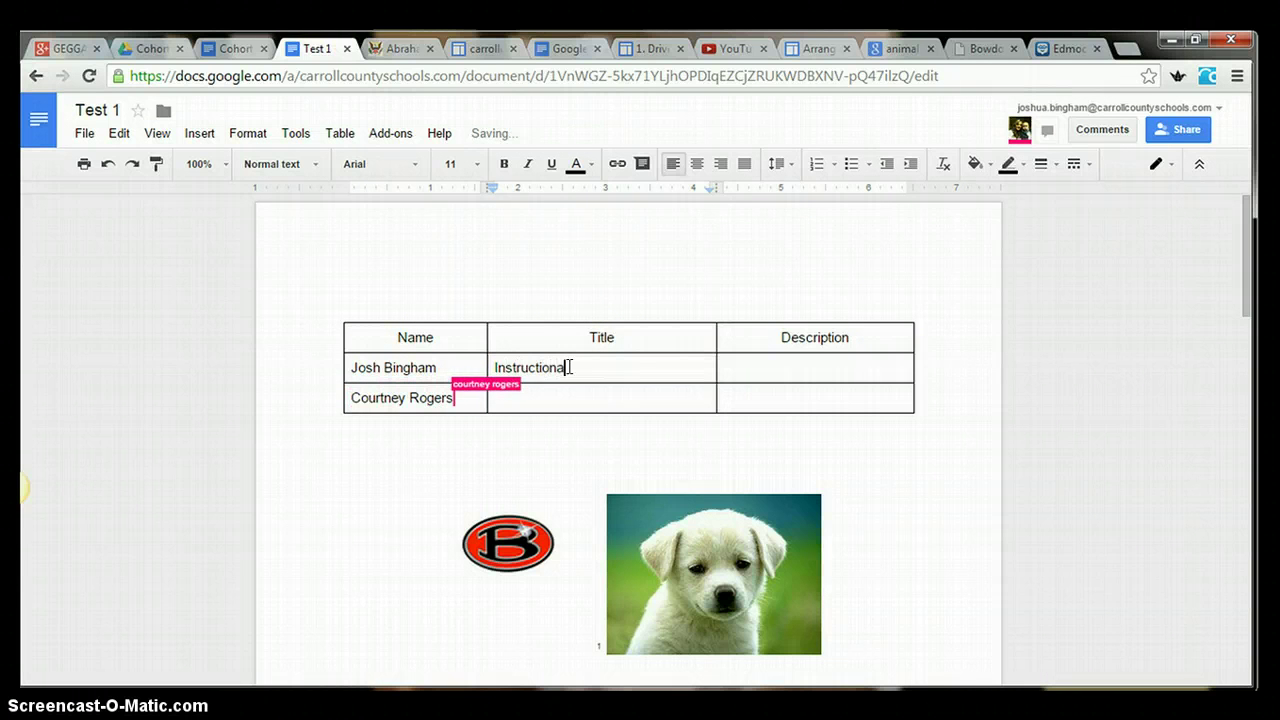
text( Technology Specialist)
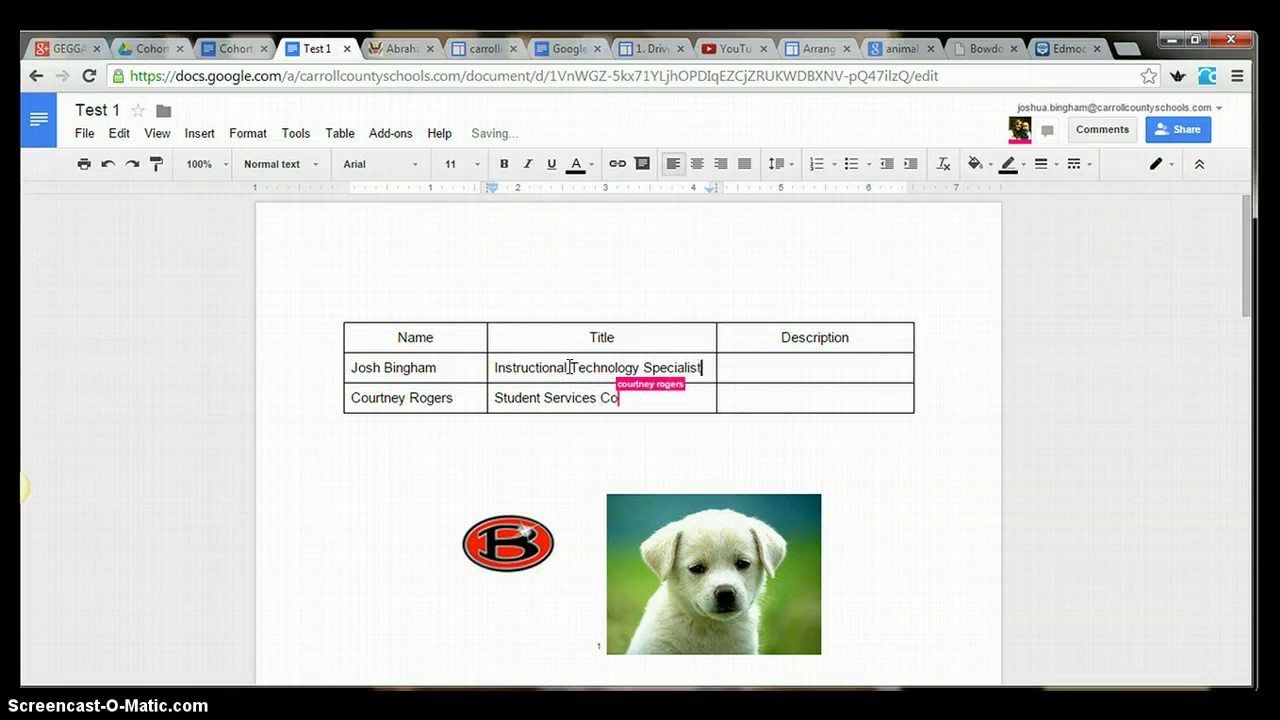
key(Tab)
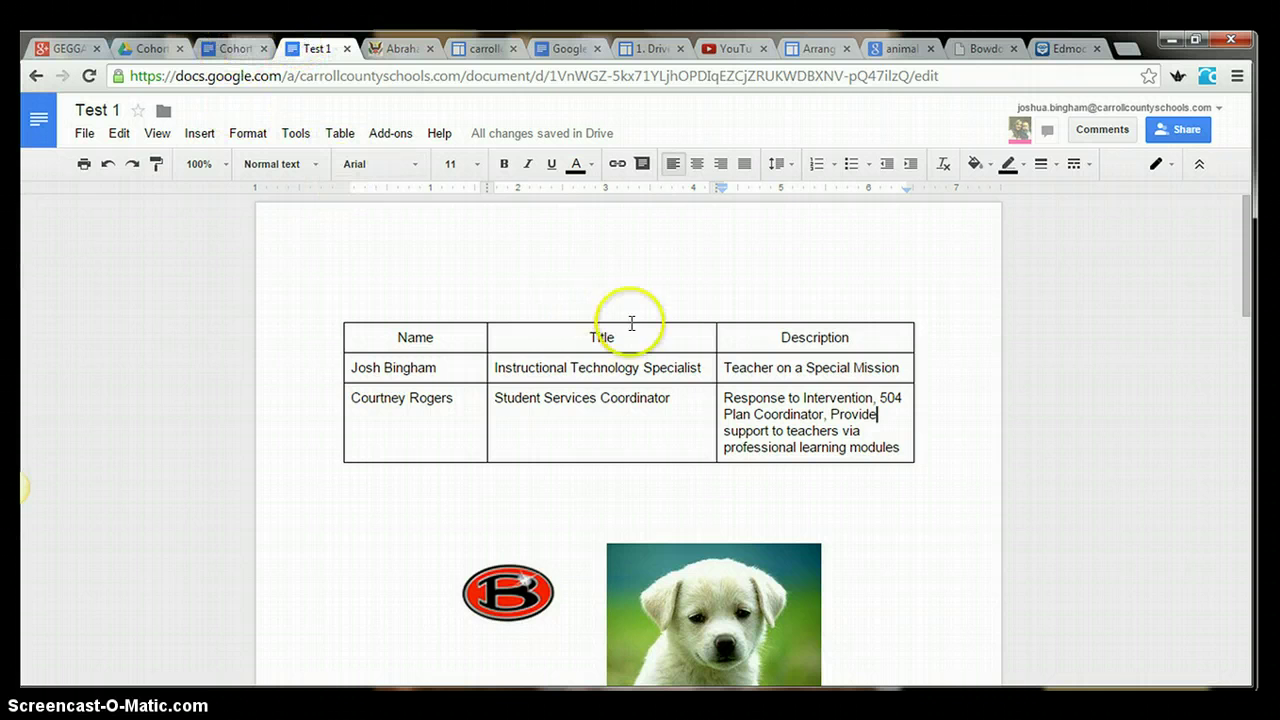
click(891, 367)
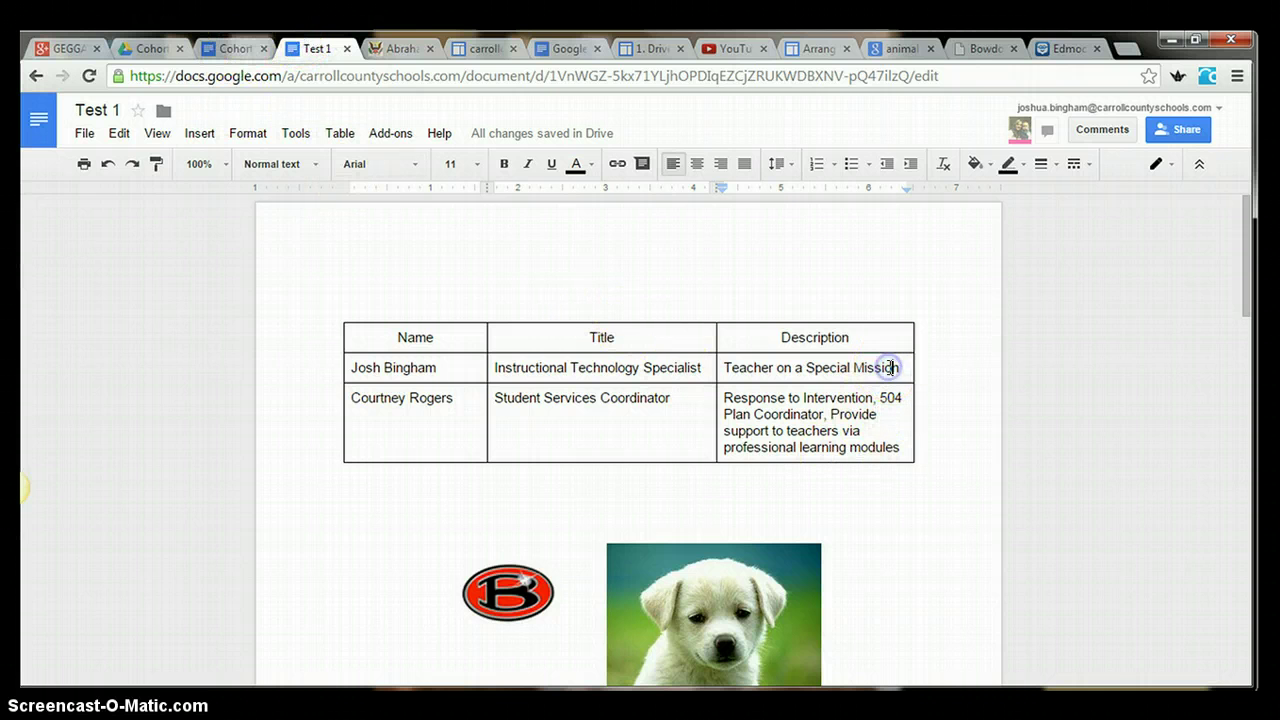
click(900, 367)
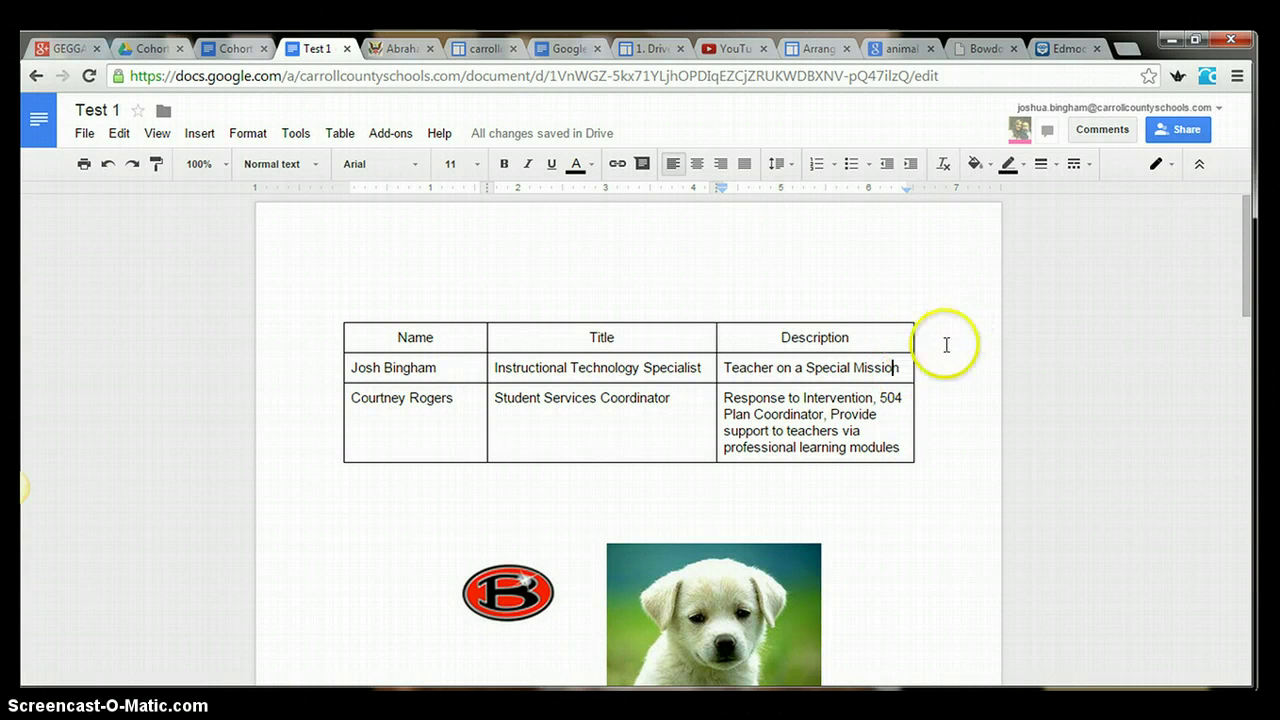
drag(903, 367, 843, 370)
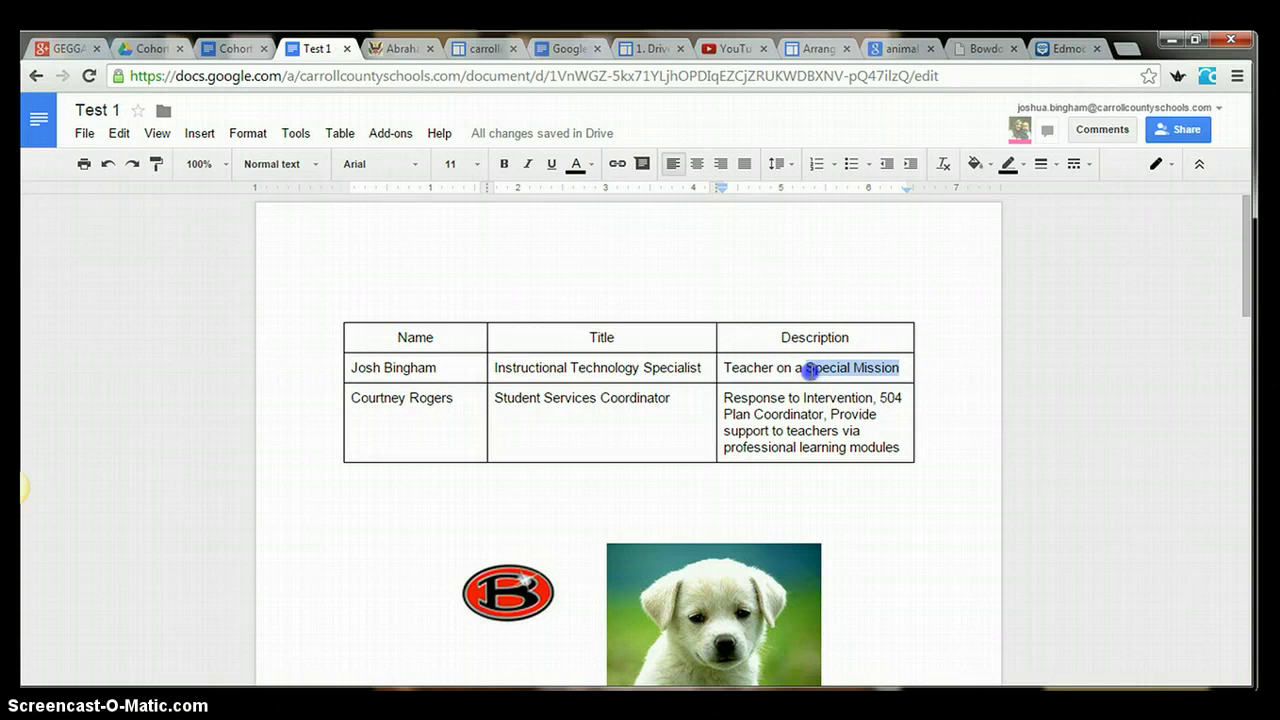
click(848, 447)
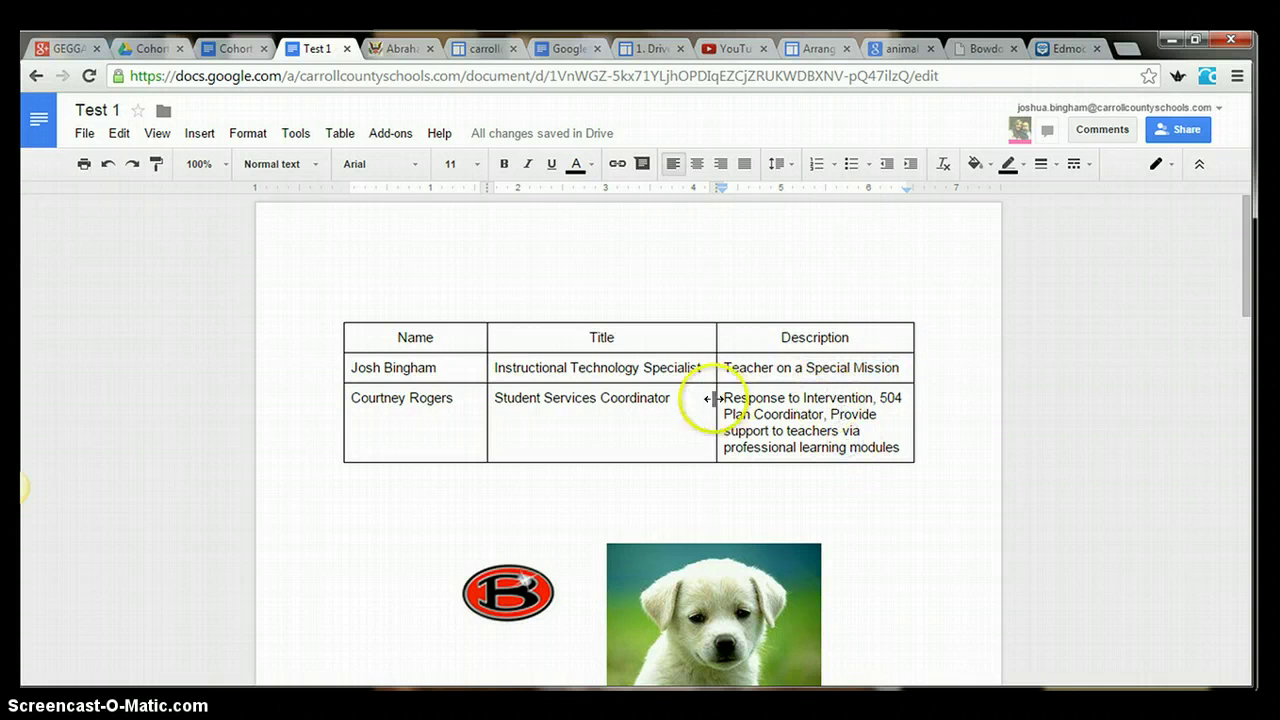
- Switch the document to Suggesting mode and suggest replacing "Coordinator" with "Director" in the colleague's title
drag(672, 400, 597, 398)
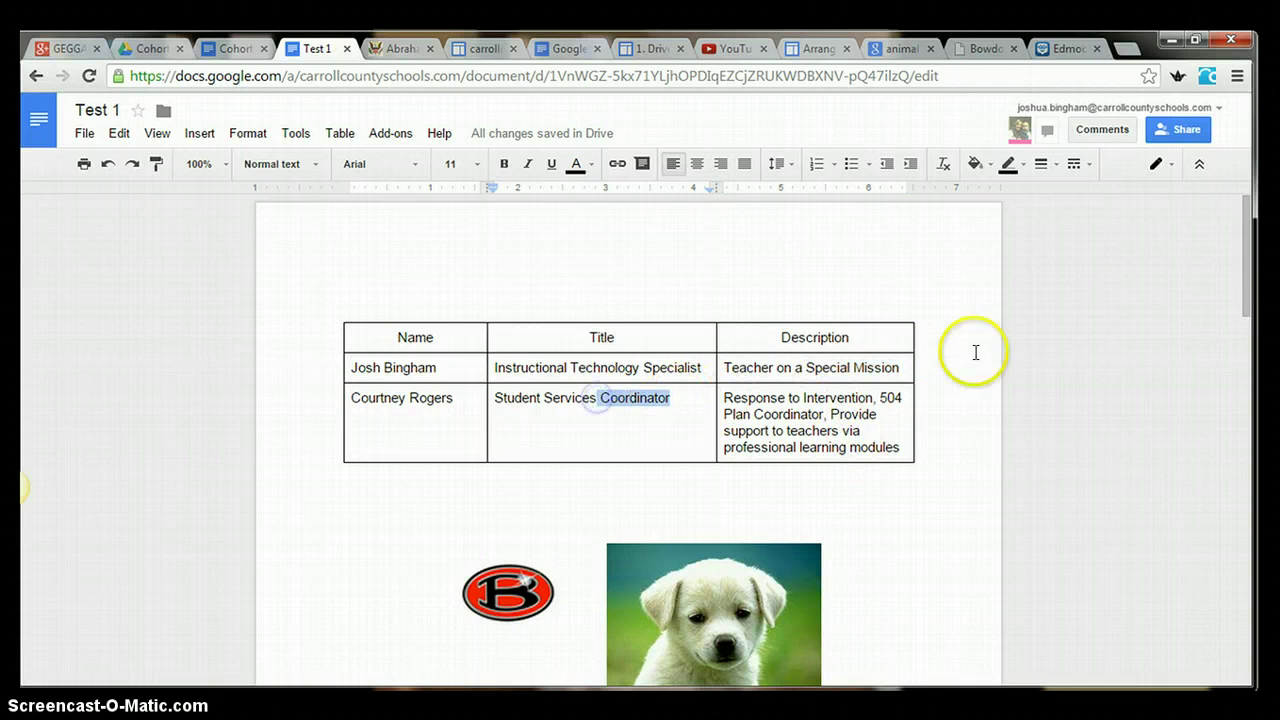
click(1168, 164)
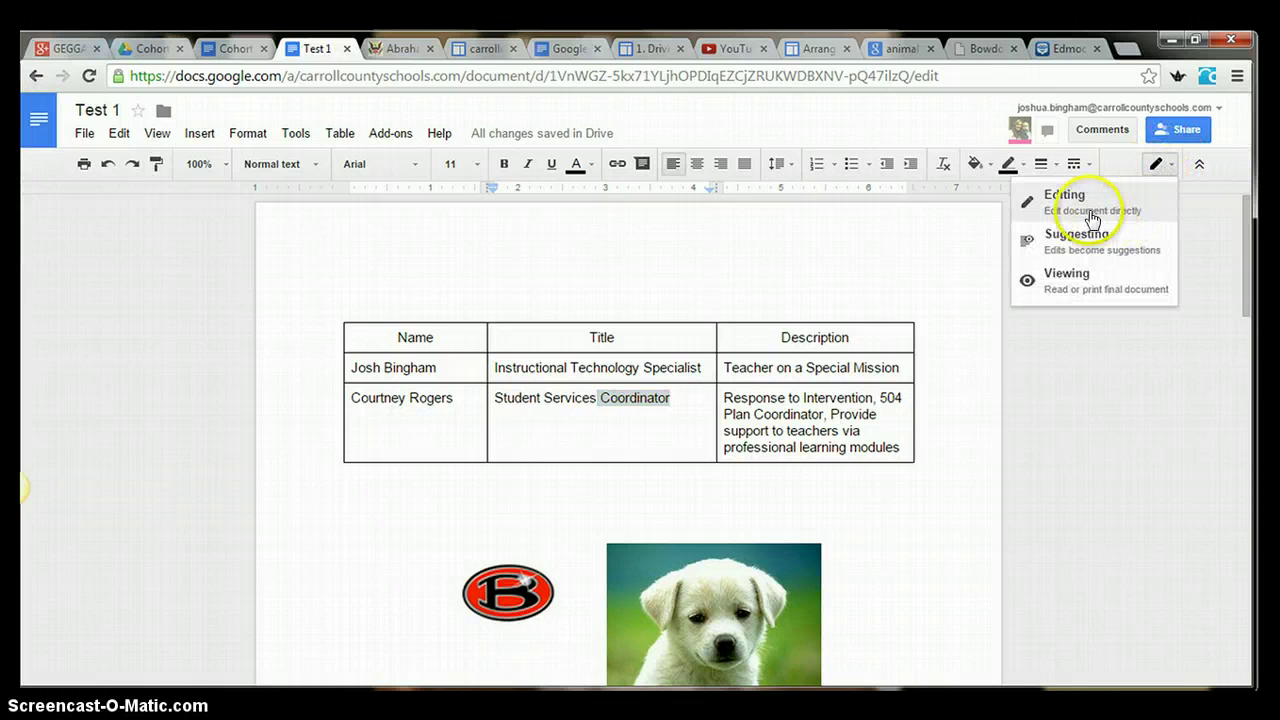
click(1110, 255)
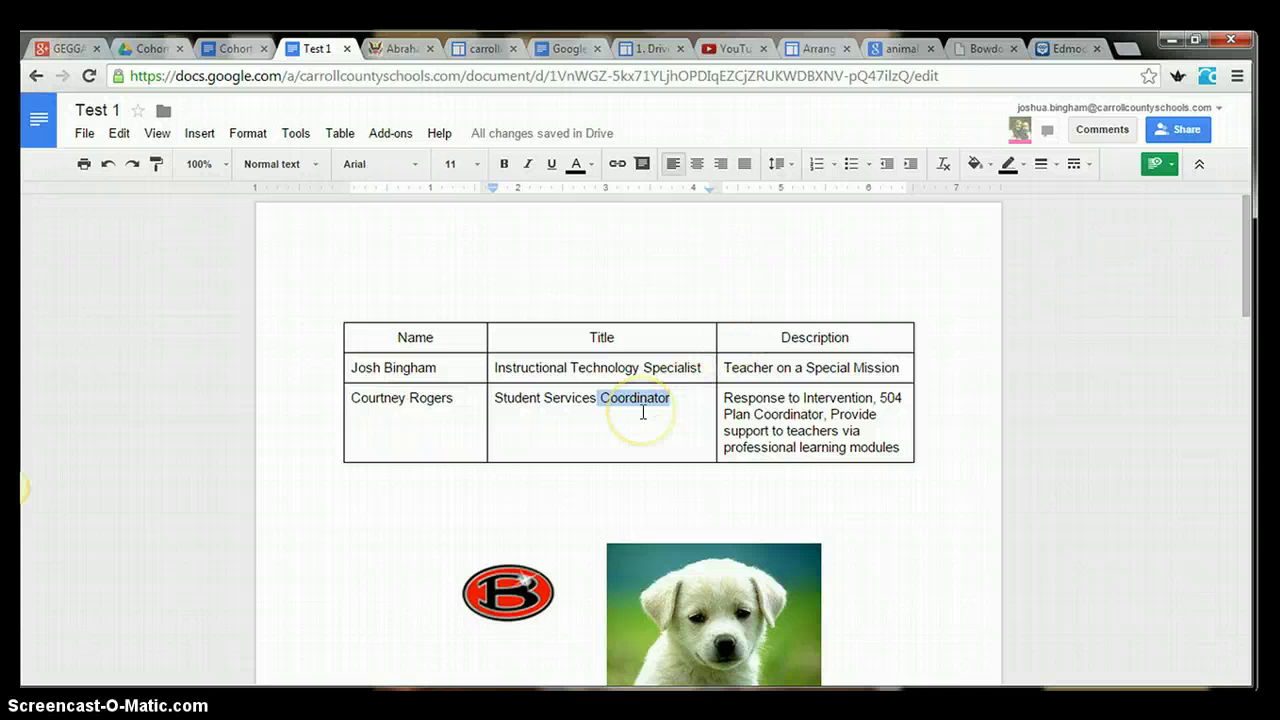
text(Direc)
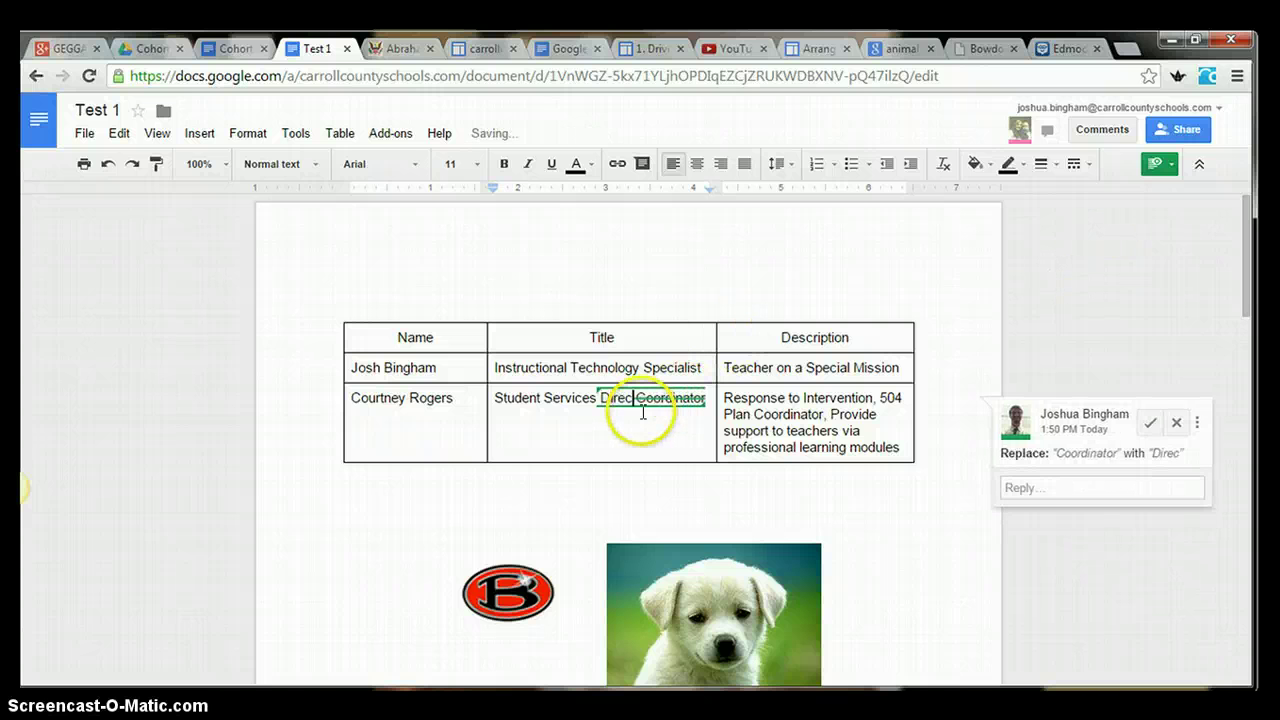
text(tor)
click(766, 430)
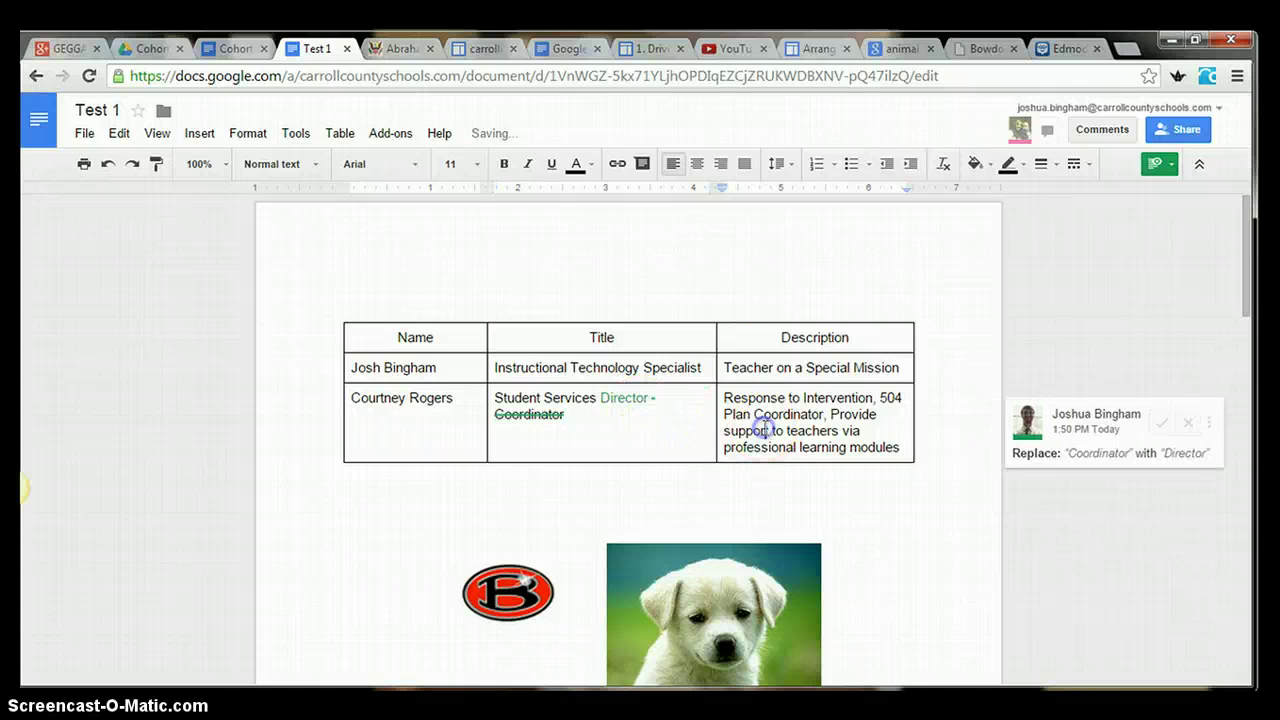
click(651, 397)
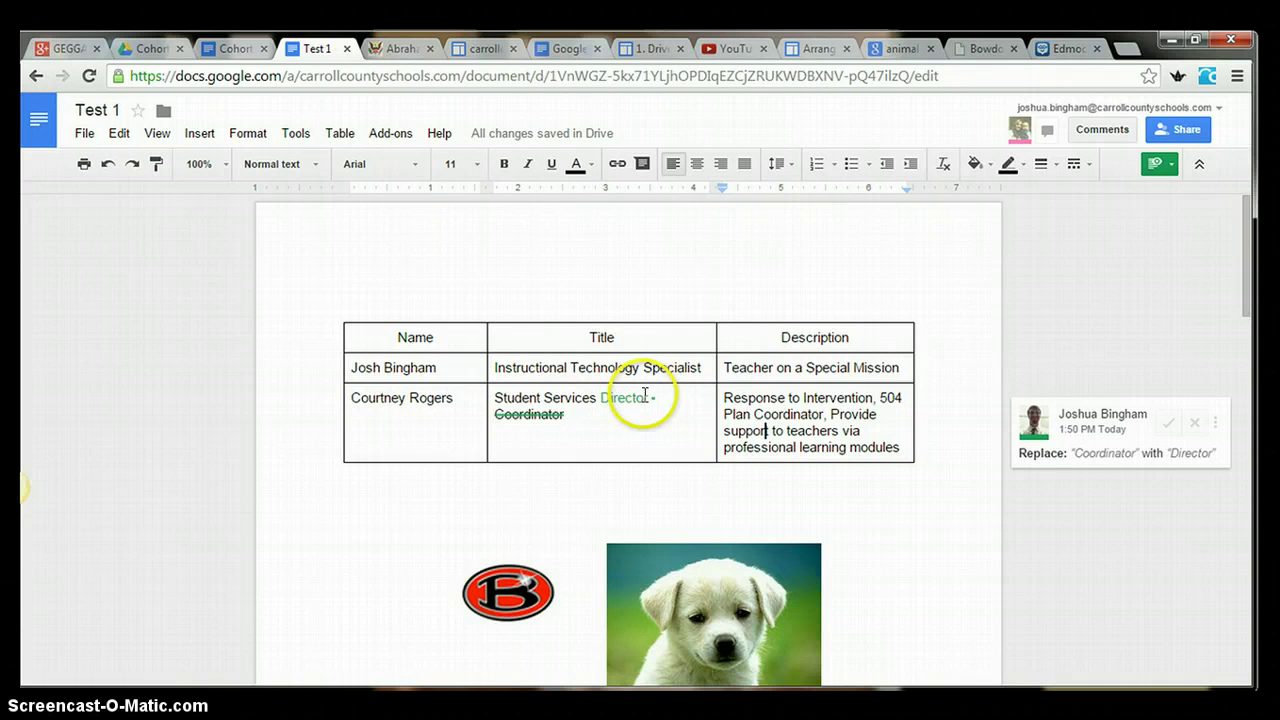
text(-)
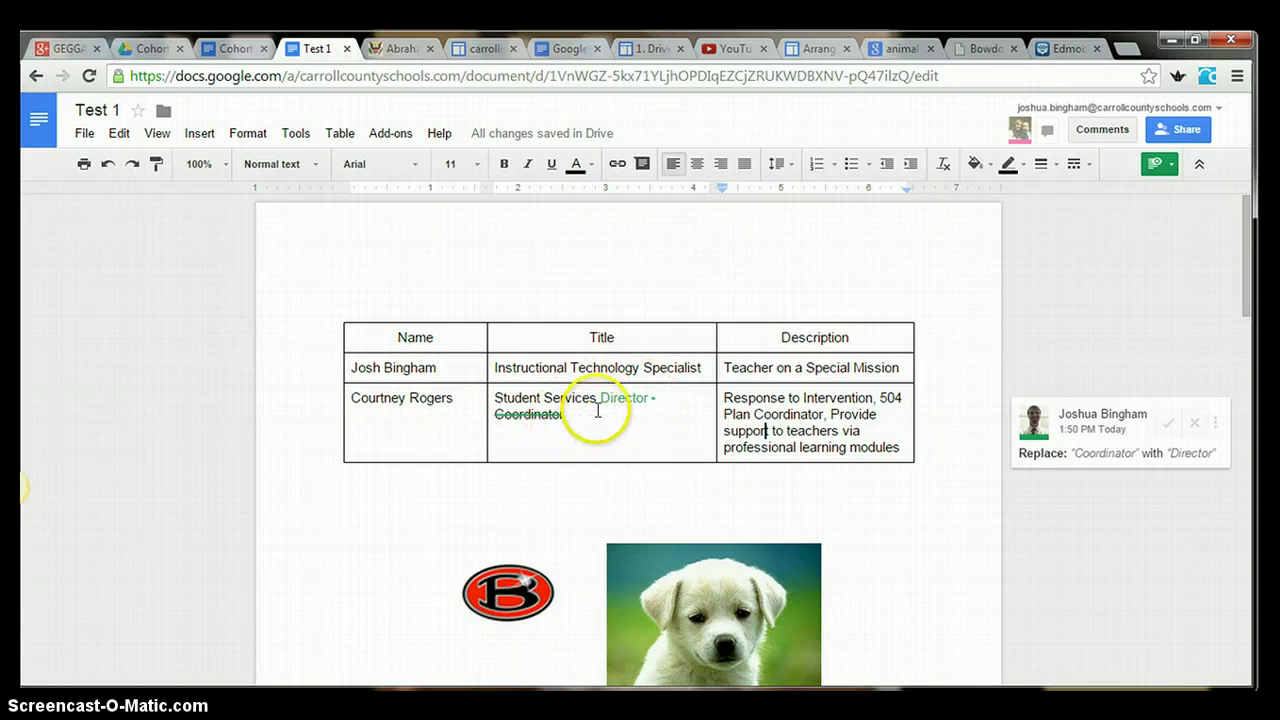
- Add the comment "Feedback" to the phrase "Response to Intervention" in the colleague's description cell
click(594, 406)
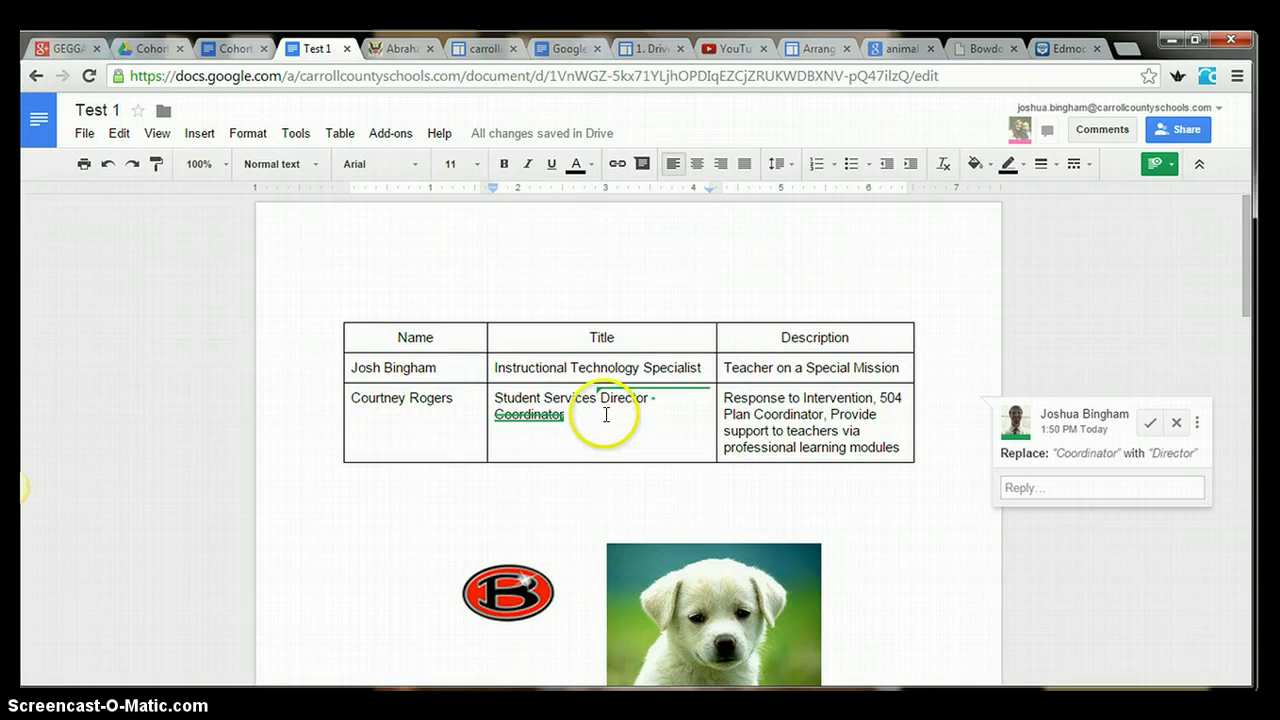
scroll(629, 417, down, 1)
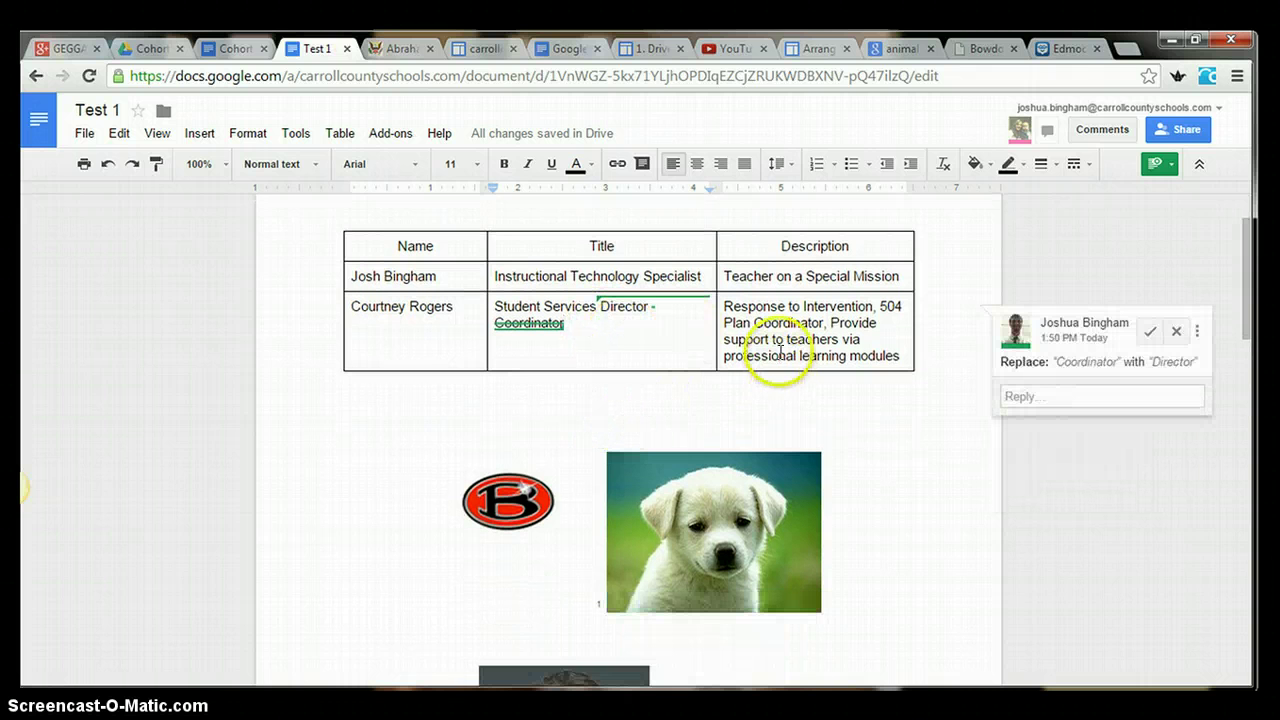
click(756, 323)
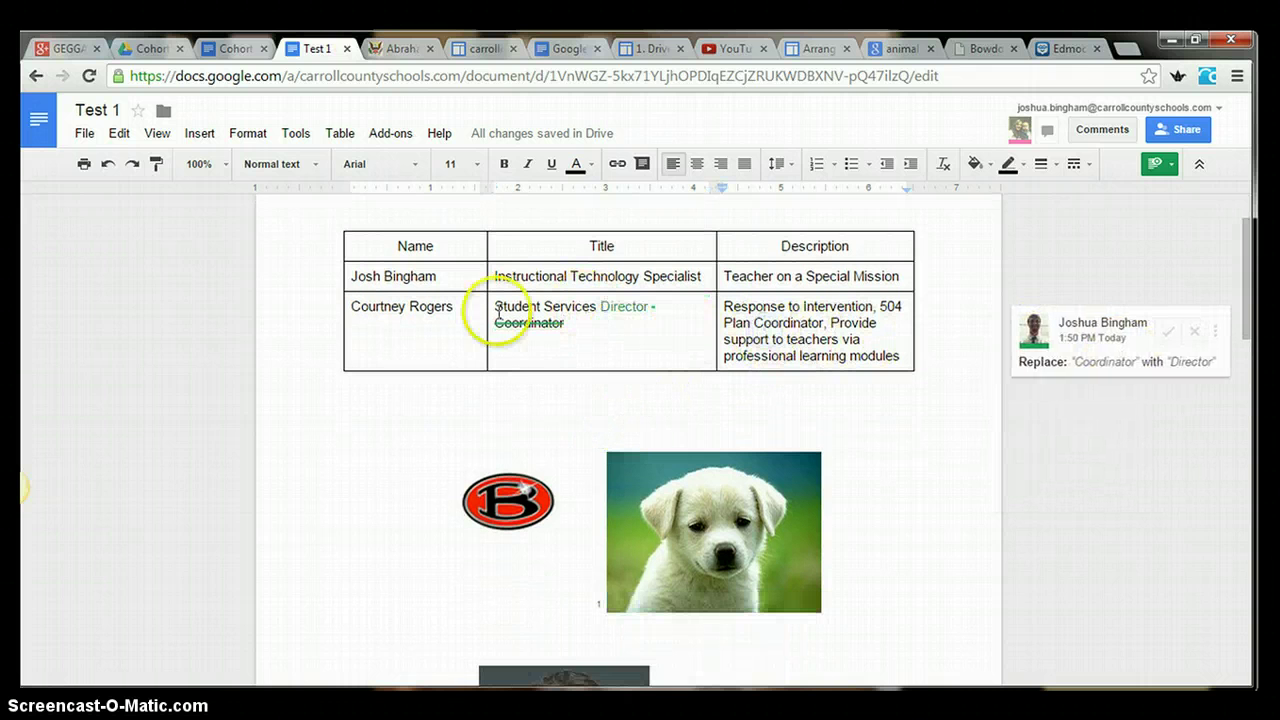
click(755, 312)
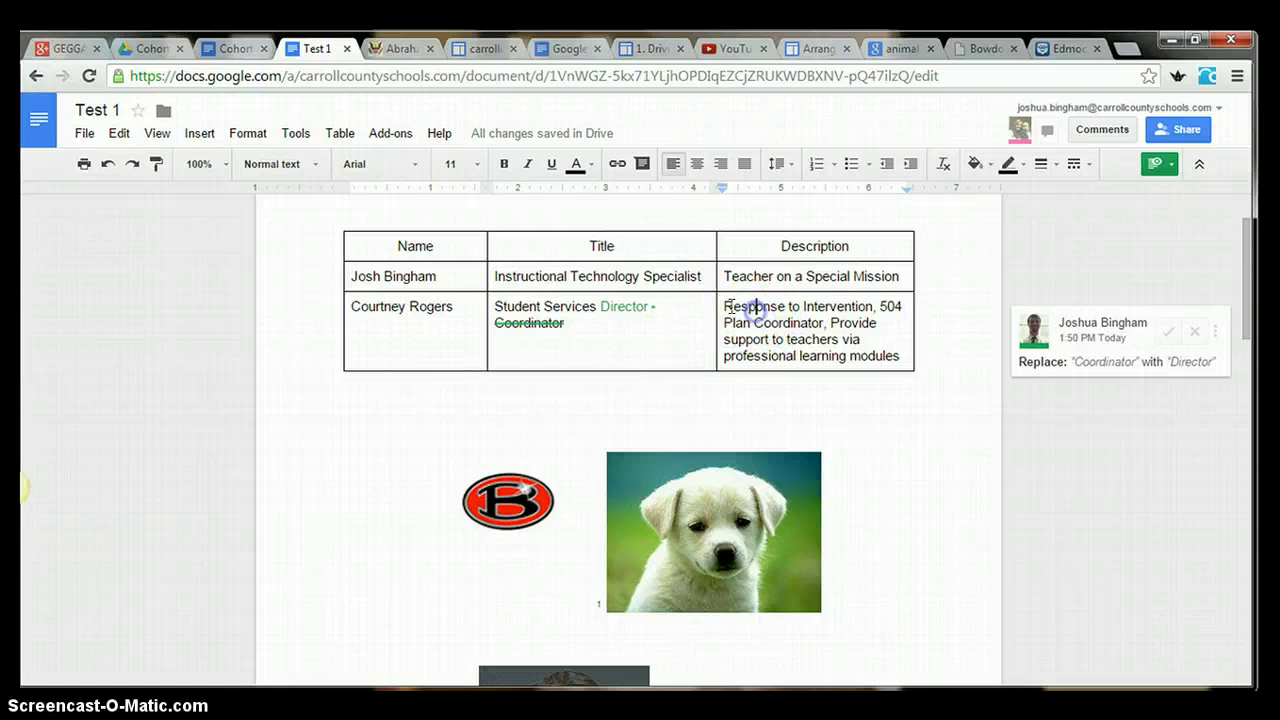
drag(724, 306, 862, 308)
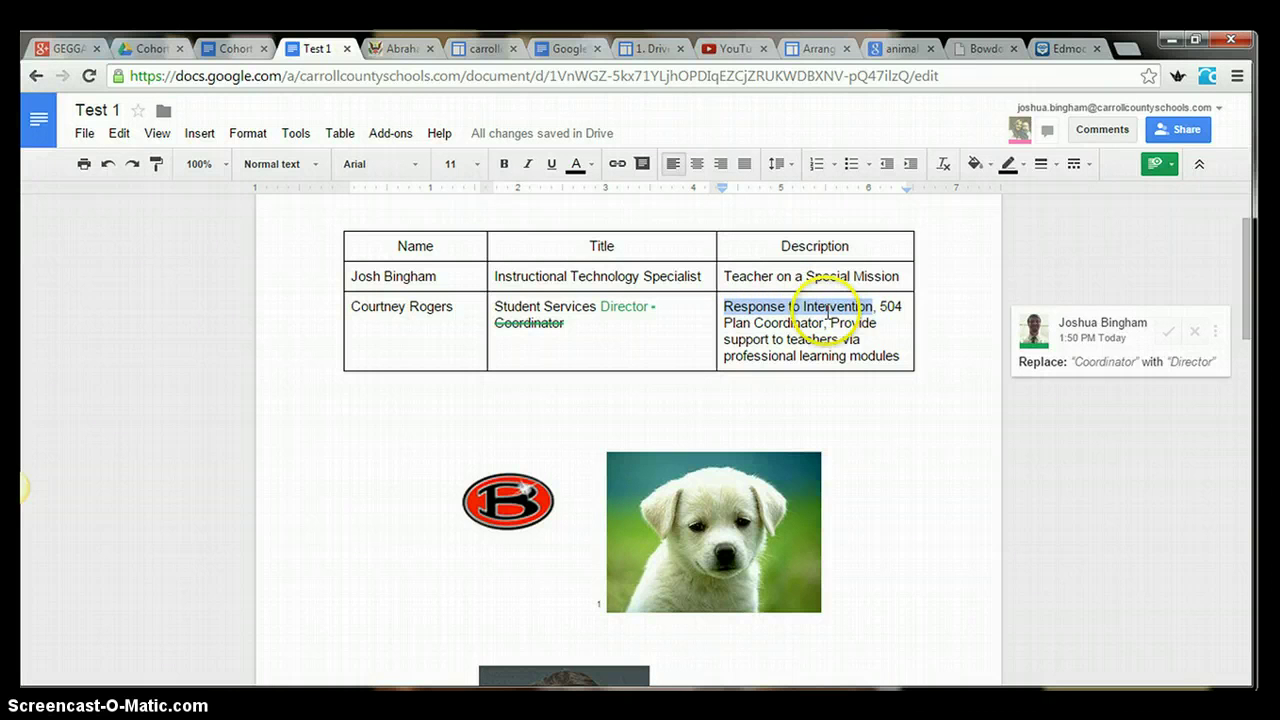
click(1110, 131)
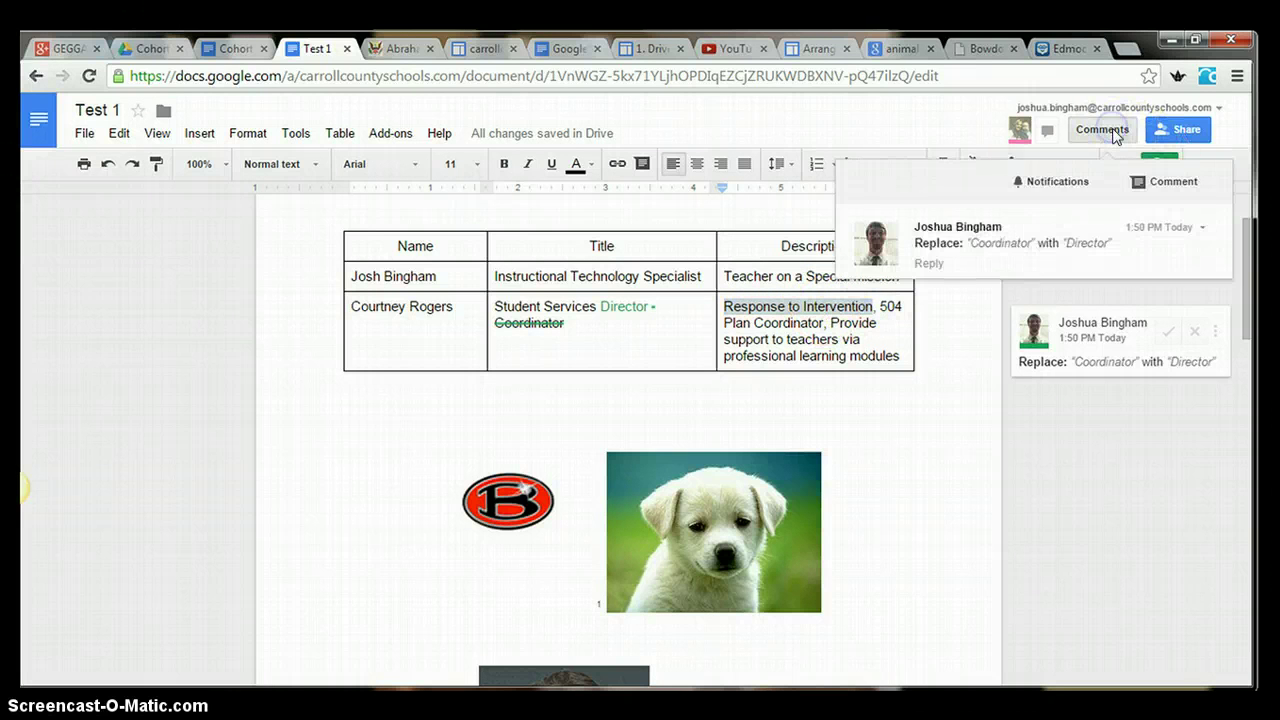
click(1162, 183)
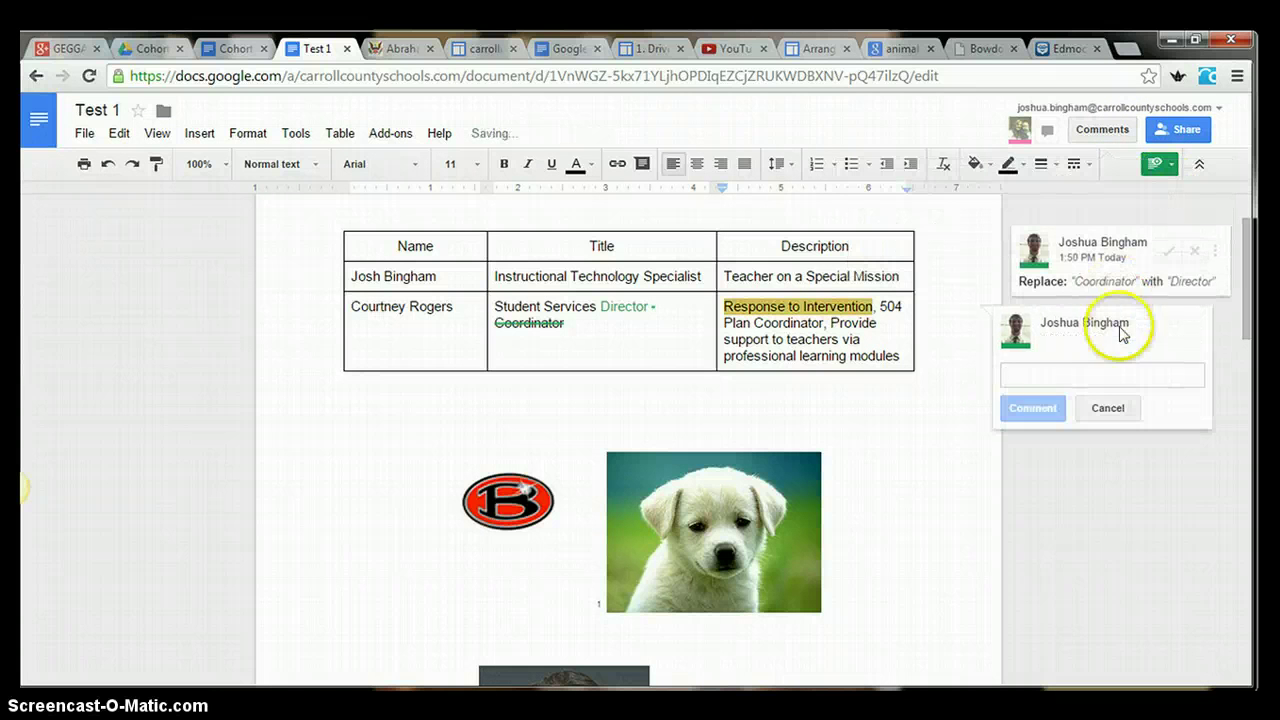
text(Feedback)
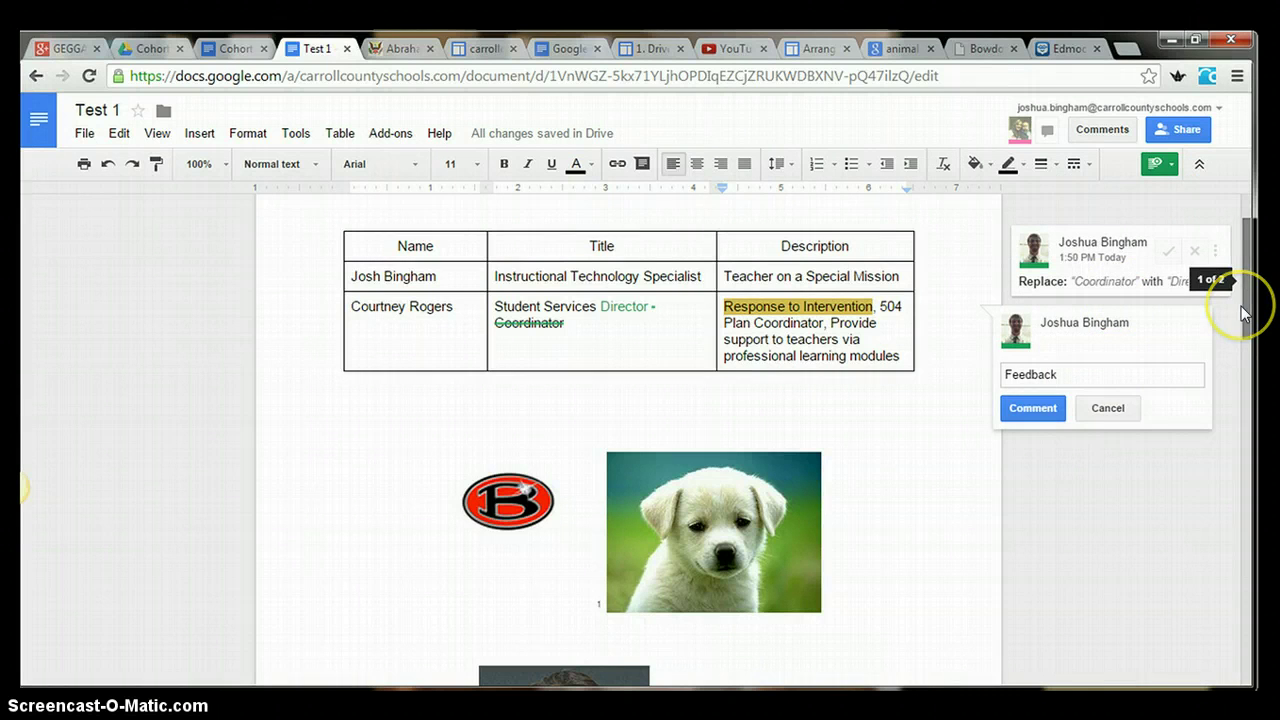
click(1046, 410)
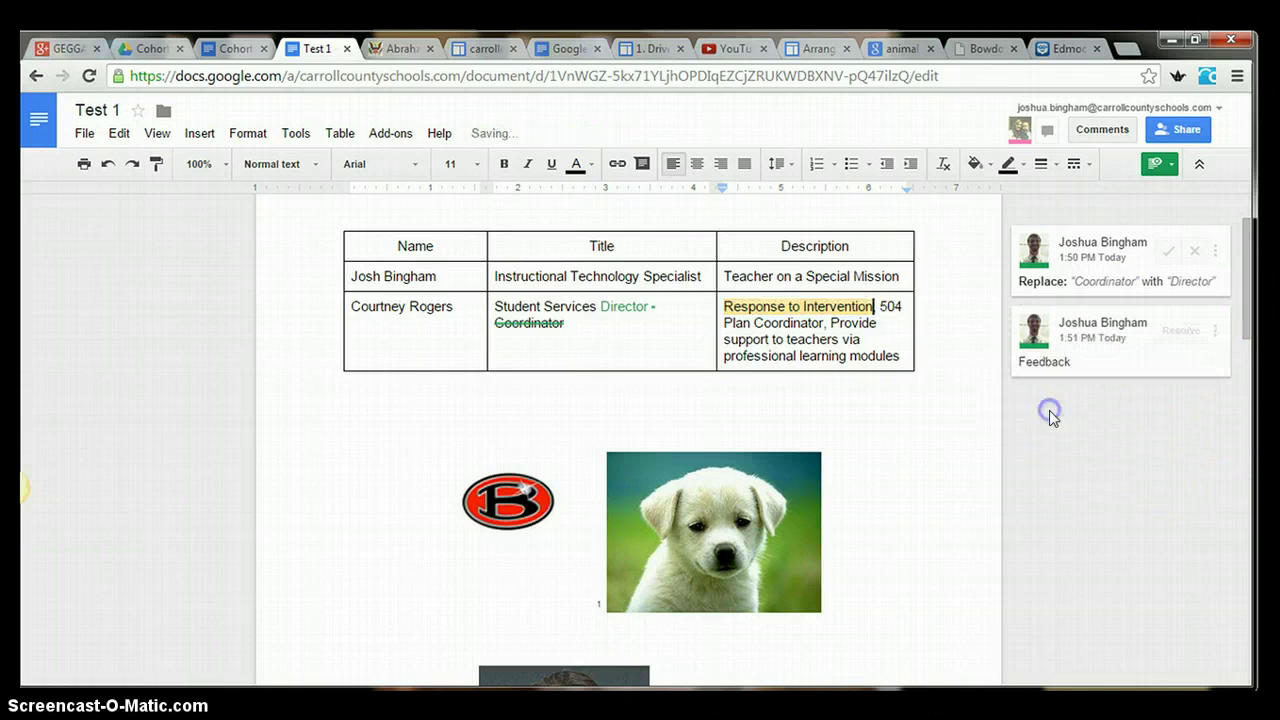
- Review the comment attached to "Response to Intervention" and the suggested replacement in the colleague's title
click(804, 305)
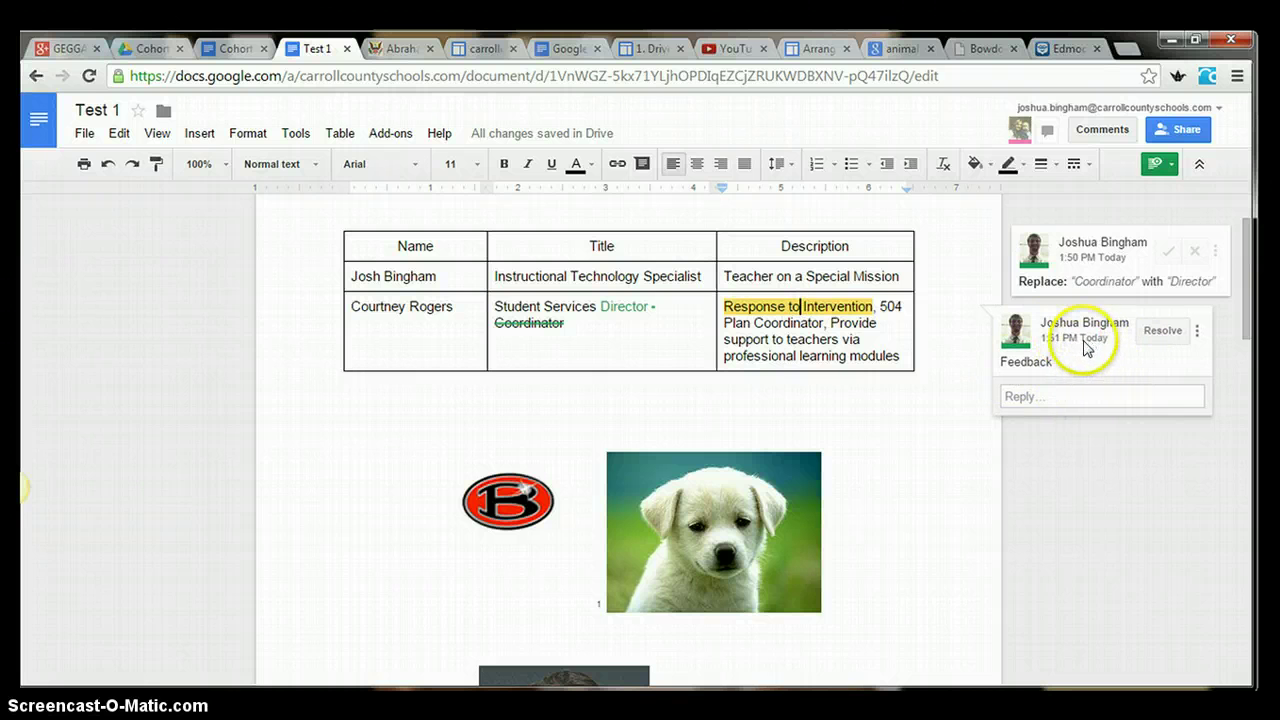
click(788, 340)
click(537, 322)
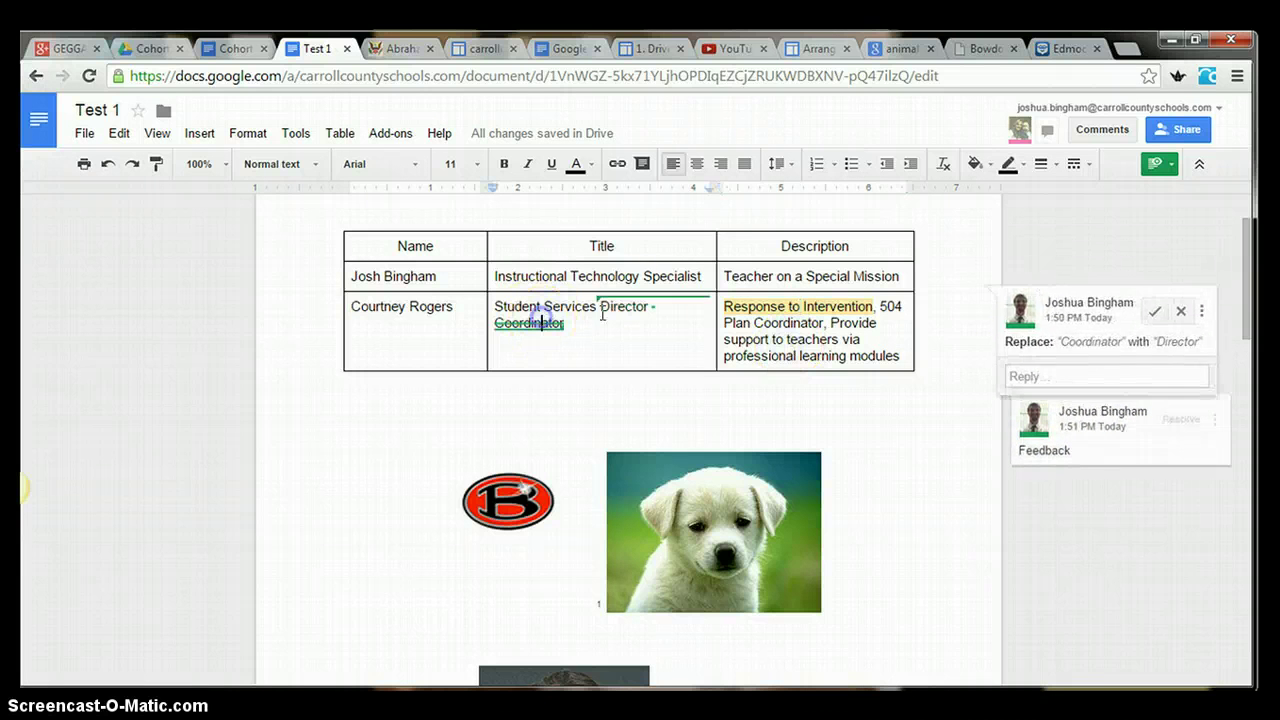
click(571, 310)
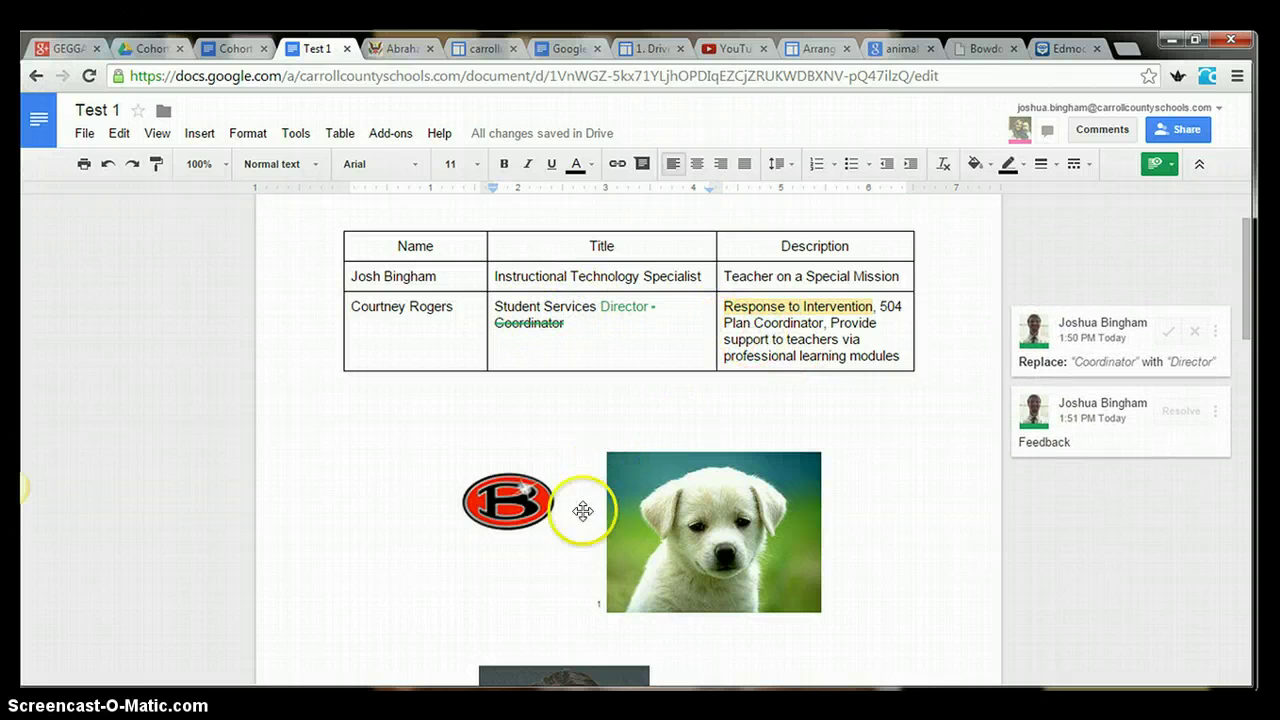